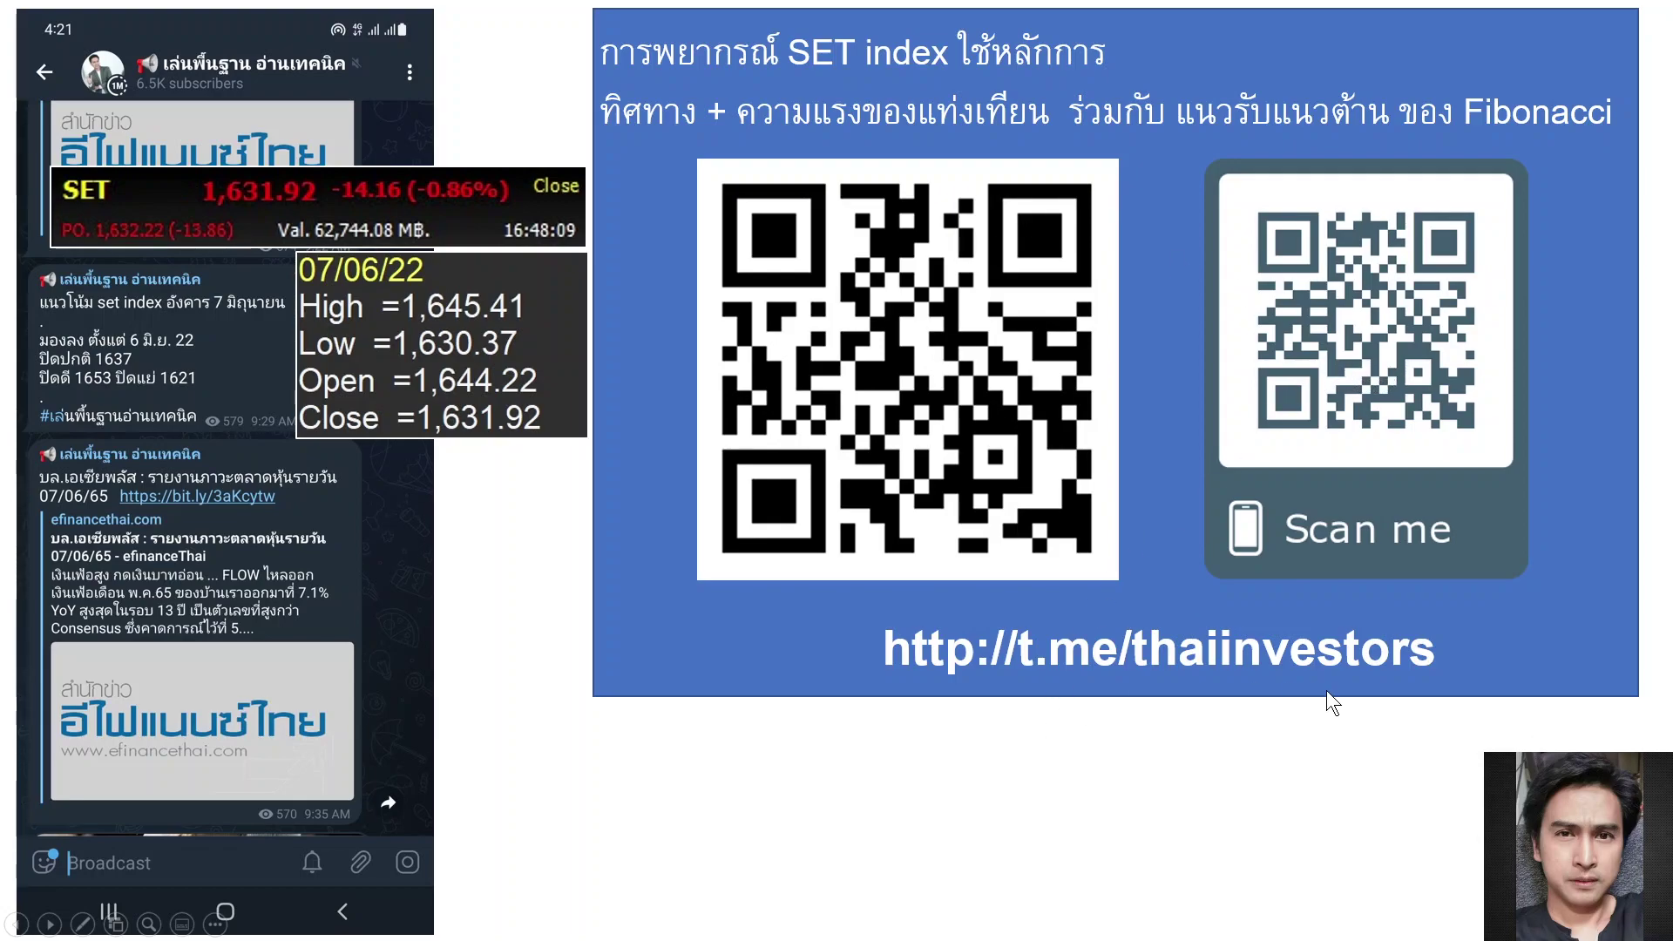
Advance the presentation past the Morning Brief slide to the summary slide with the SET index price levels.
{"action": "left_click", "coordinate": [50, 927]}
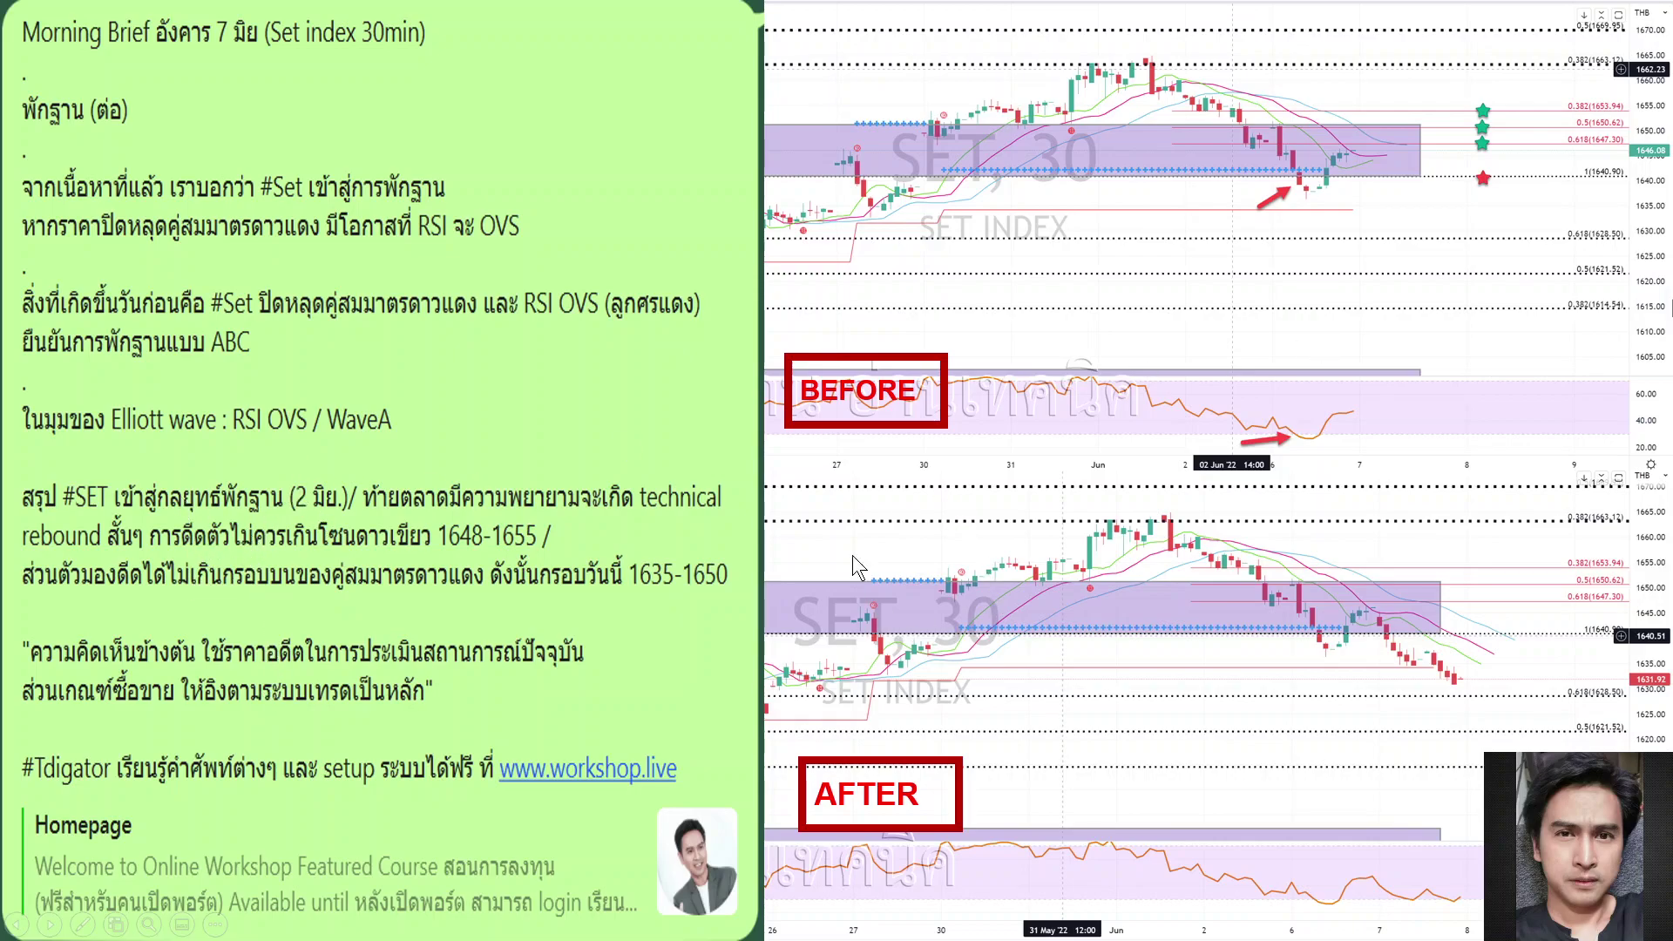
{"action": "left_click", "coordinate": [50, 924]}
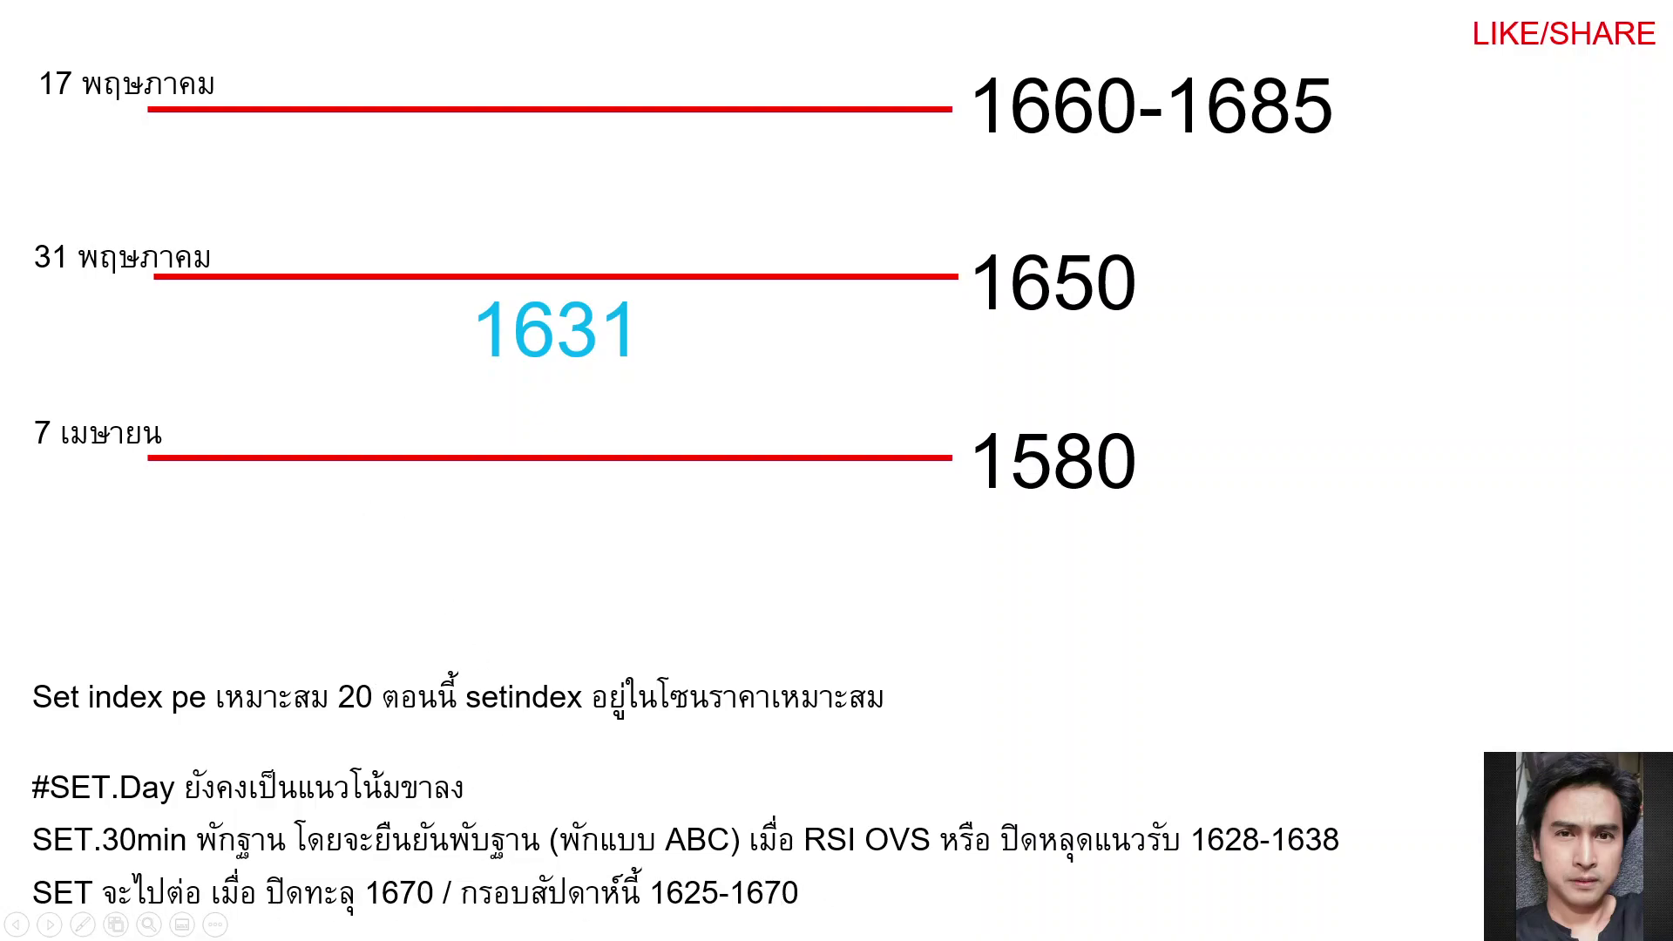
Switch to efin StockPickUp and reload the TXIUF foreign net values chart with .REFRESH-ALL, accepting the full data refresh.
{"action": "key", "text": "alt+Tab"}
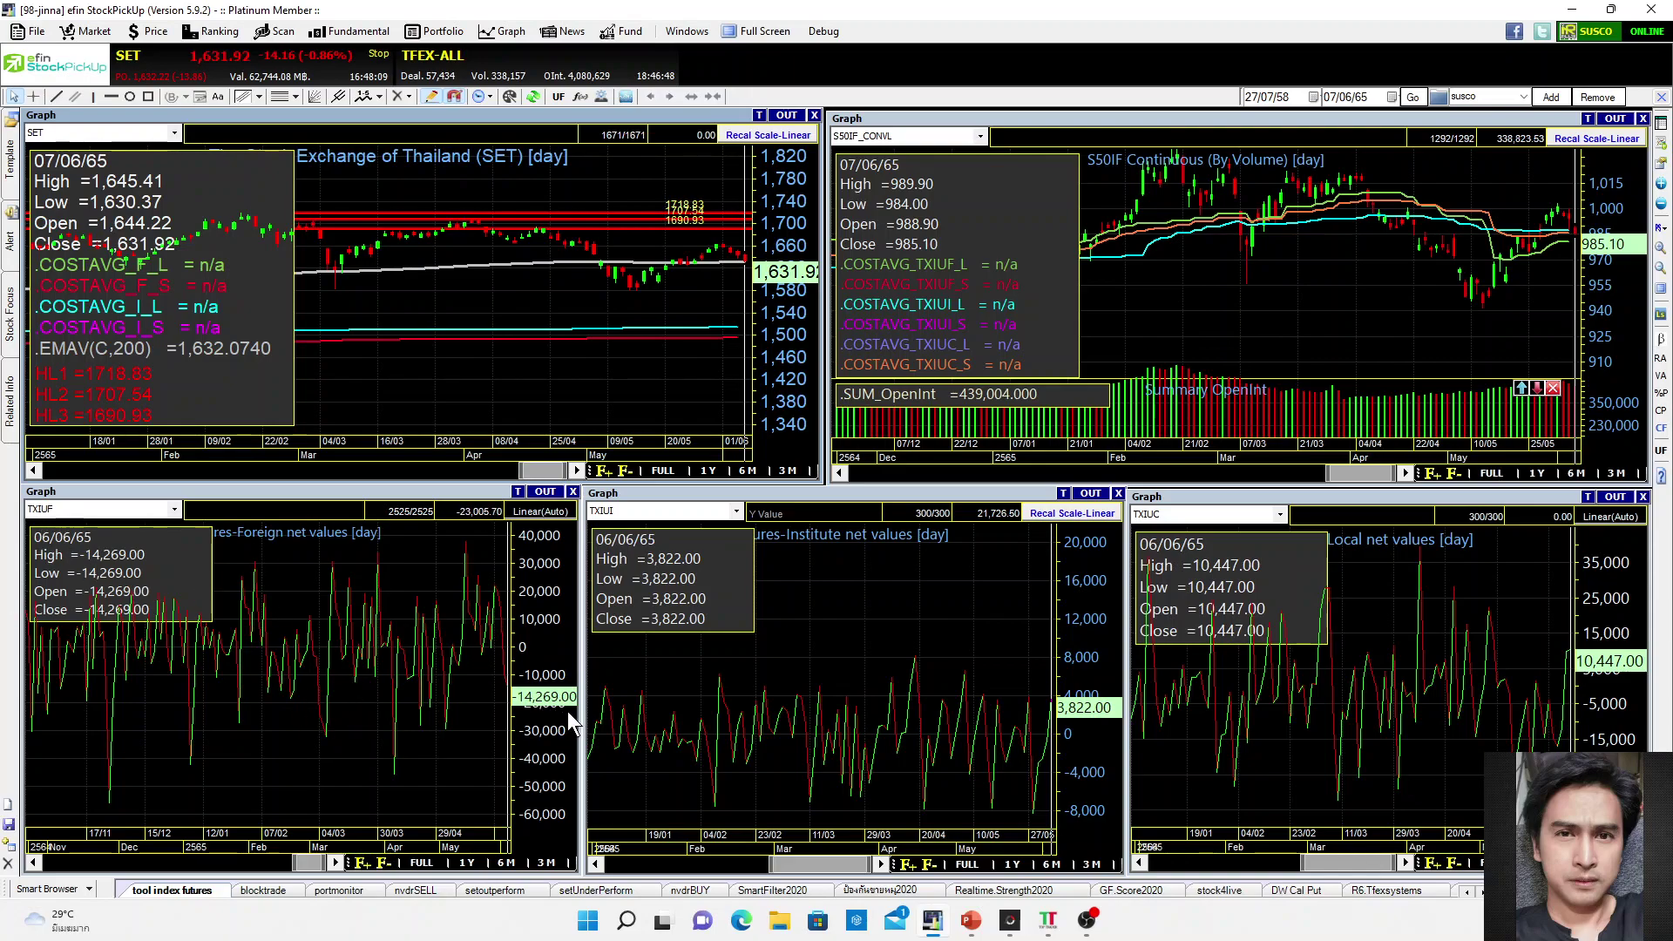
{"action": "left_click", "coordinate": [40, 509]}
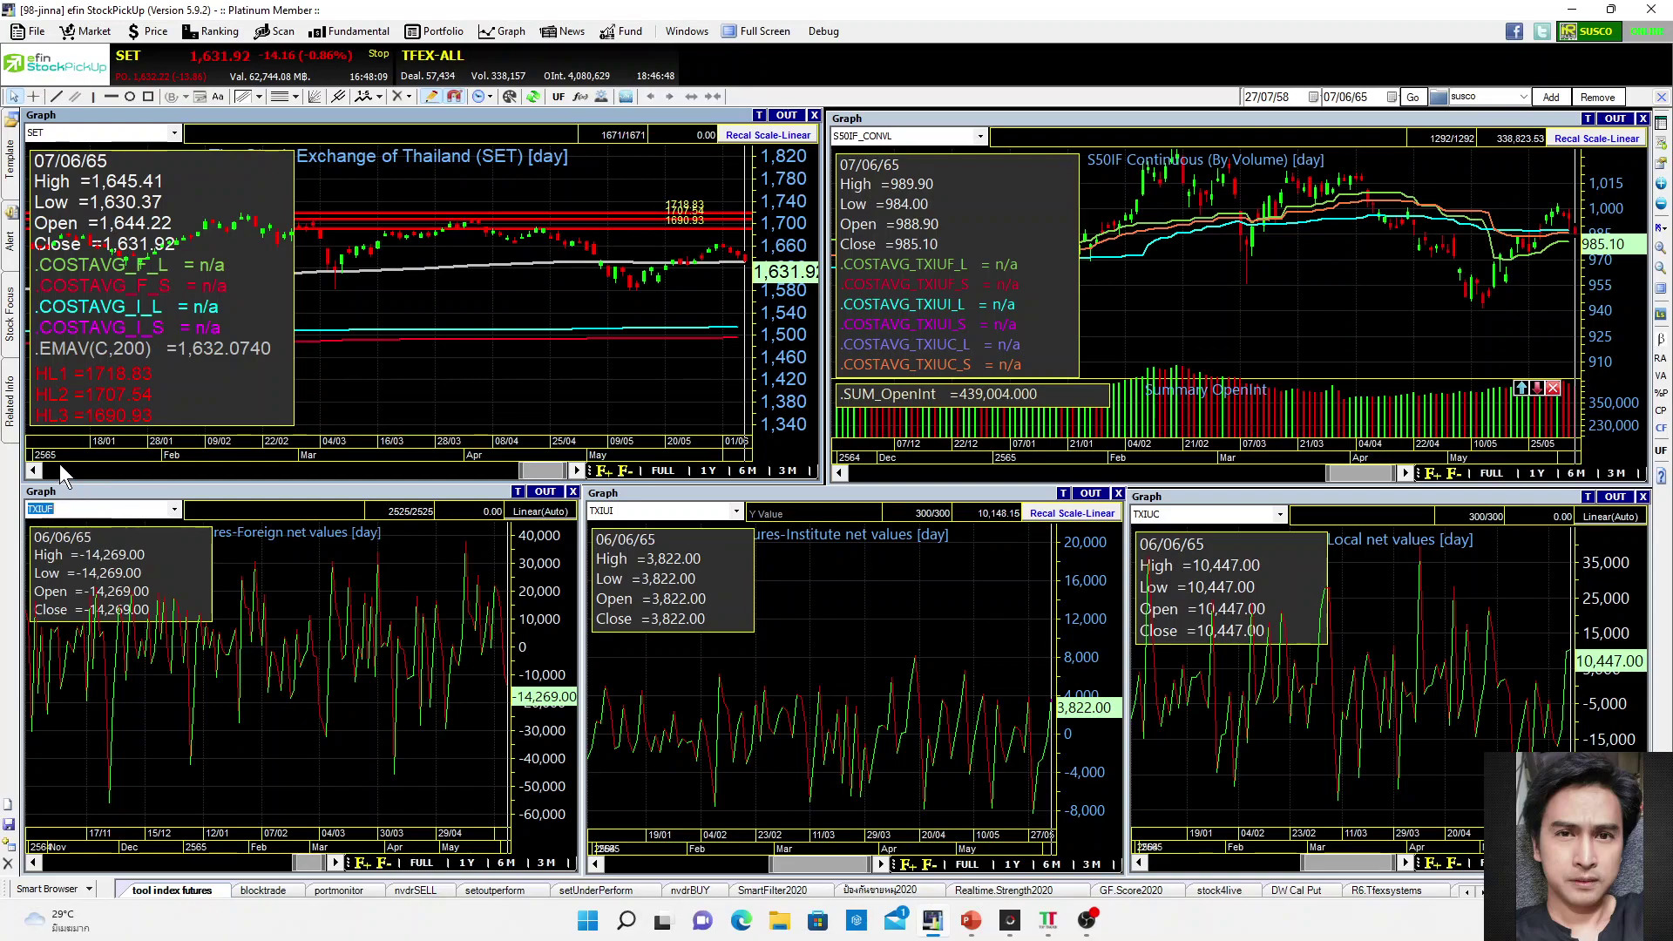
{"action": "type", "text": ".REFRESH-ALL"}
{"action": "key", "text": "Return"}
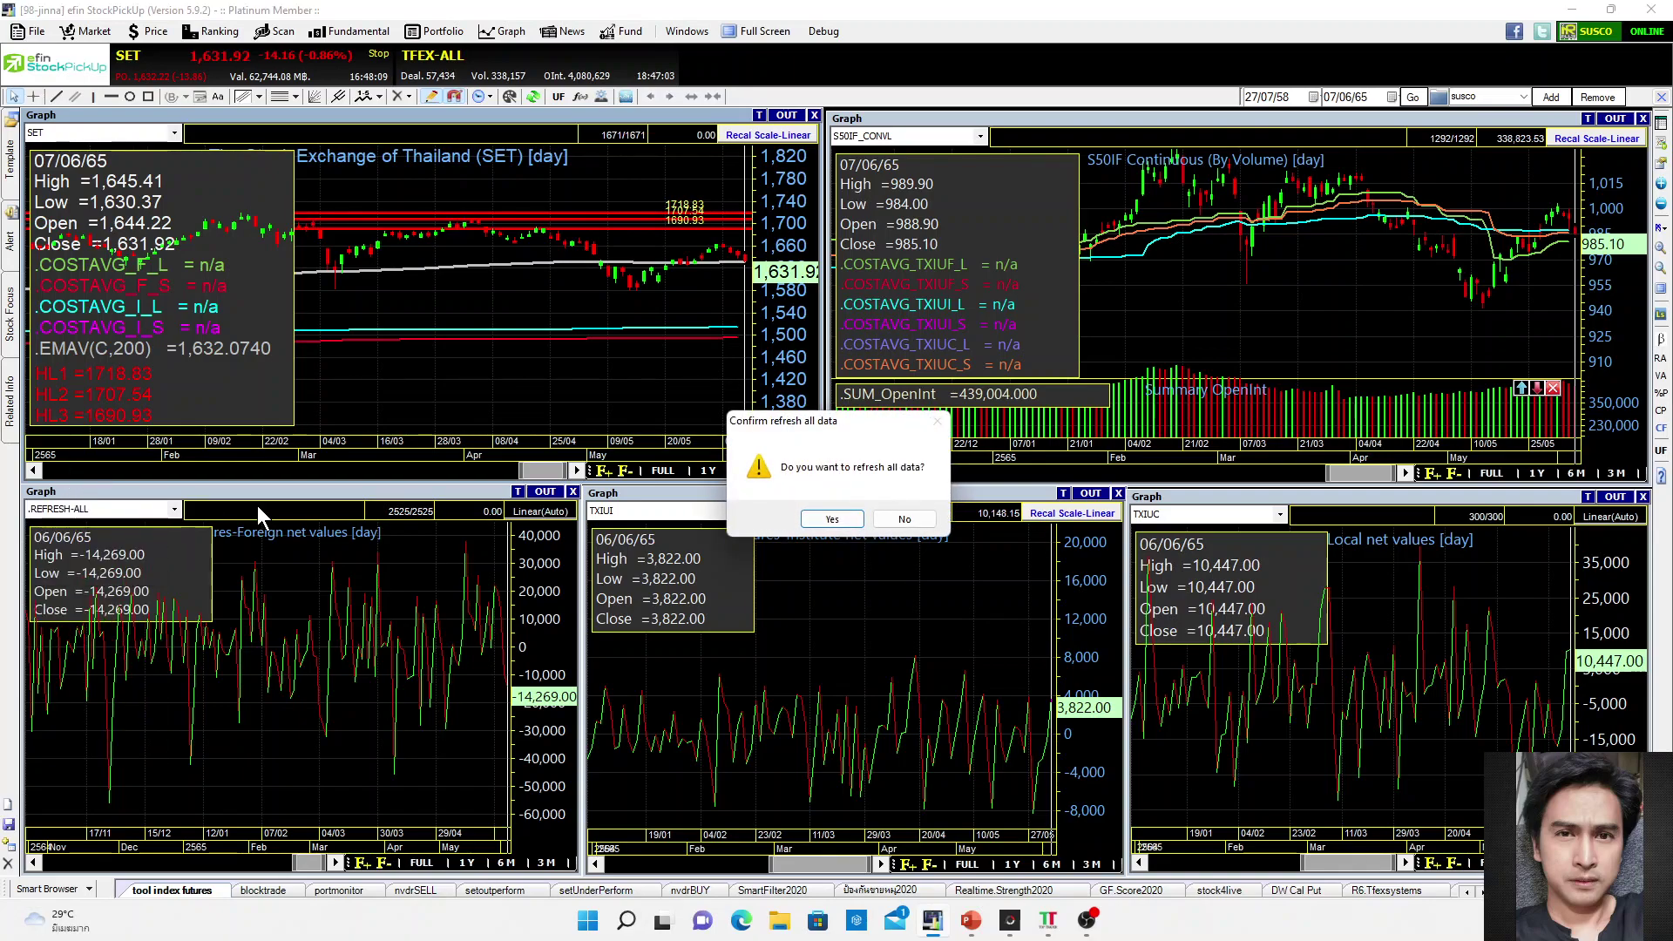
{"action": "left_click", "coordinate": [832, 518]}
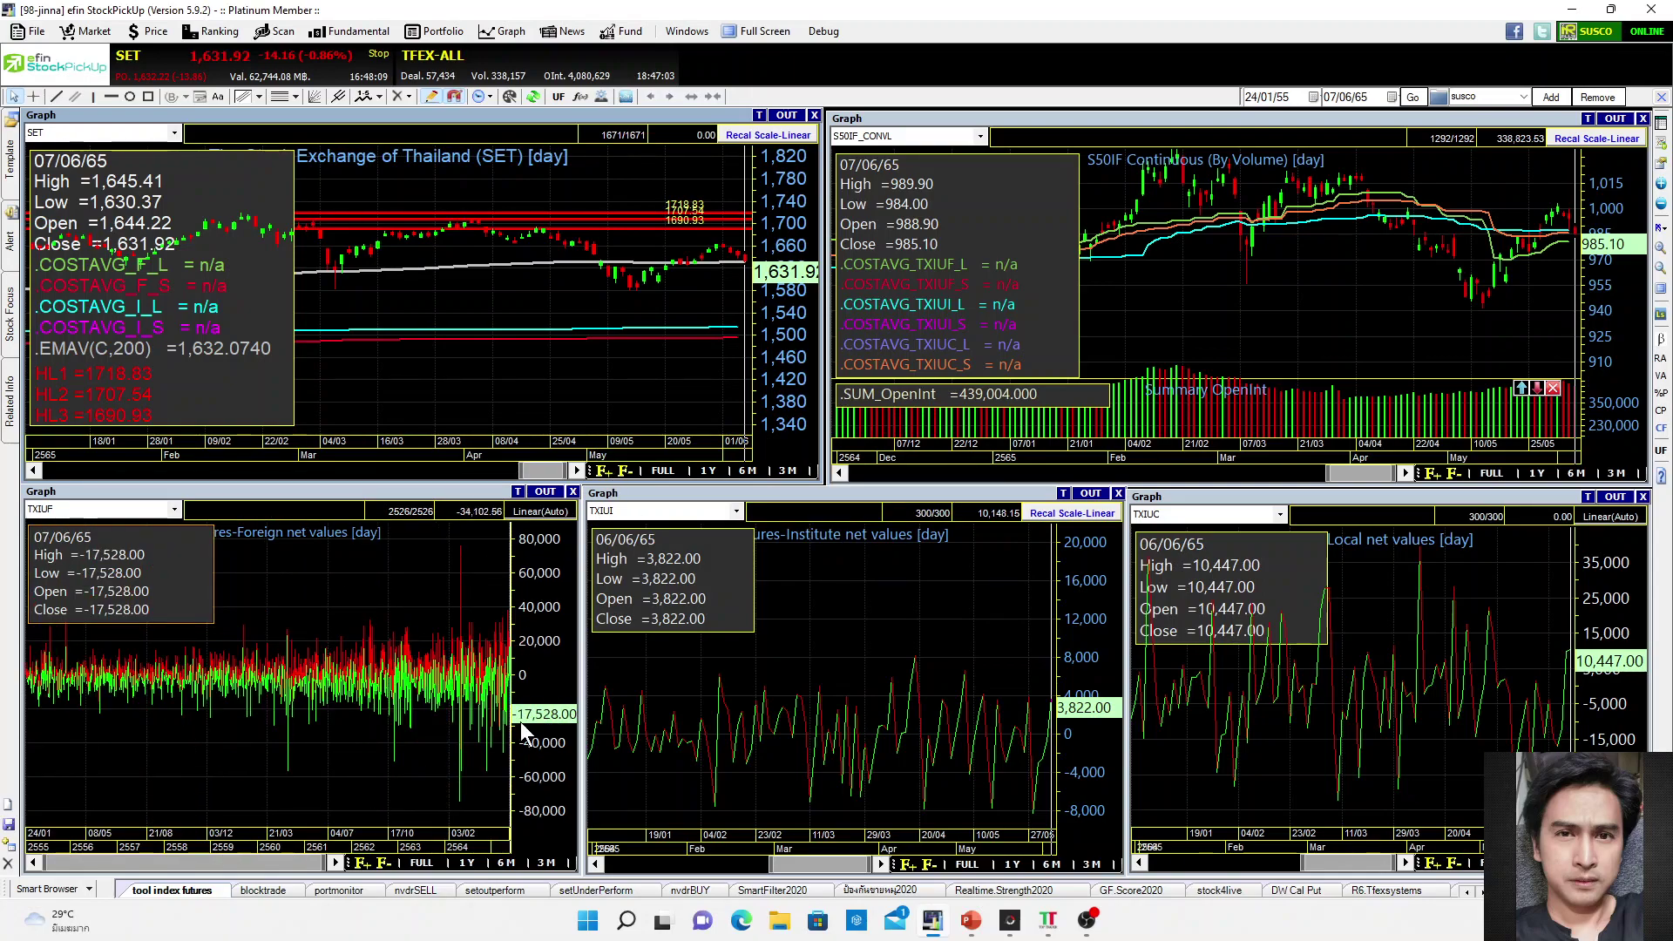
Reload the TXIUI institute net values chart with .REFRESH-ALL, accepting the full data refresh.
{"action": "left_click", "coordinate": [634, 508]}
{"action": "type", "text": ".re"}
{"action": "key", "text": "Down"}
{"action": "key", "text": "Down"}
{"action": "key", "text": "Return"}
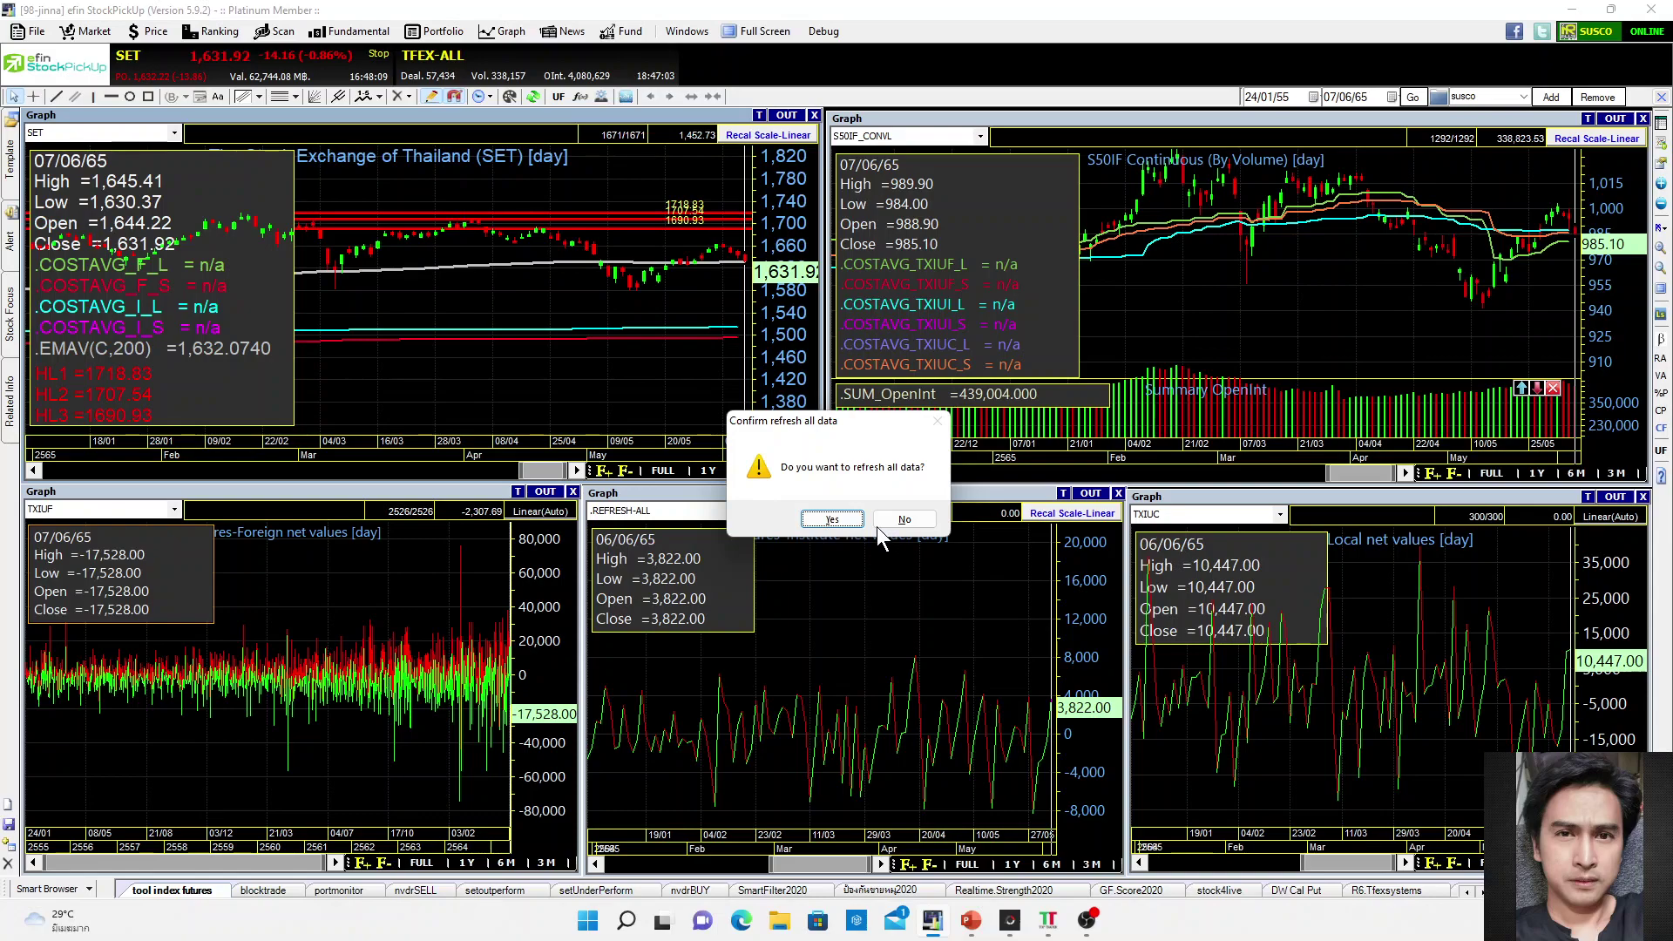
{"action": "left_click", "coordinate": [853, 521]}
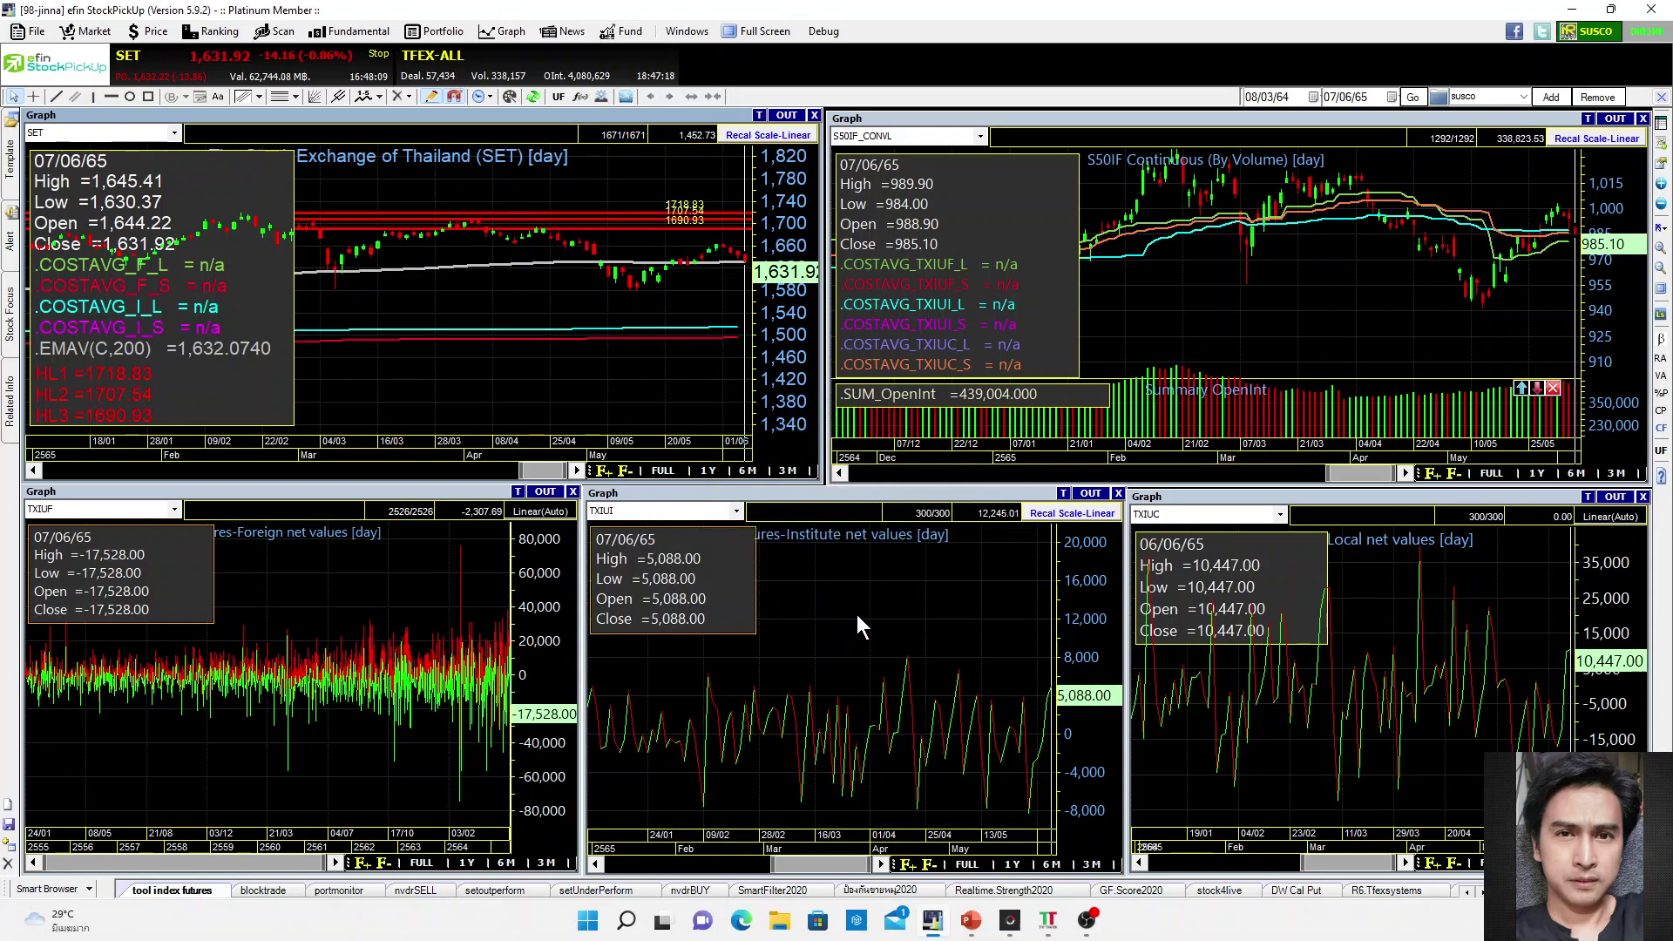
Reload the TXIUC local net values chart with .REFRESH-ALL, accepting the full data refresh.
{"action": "double_click", "coordinate": [1191, 514]}
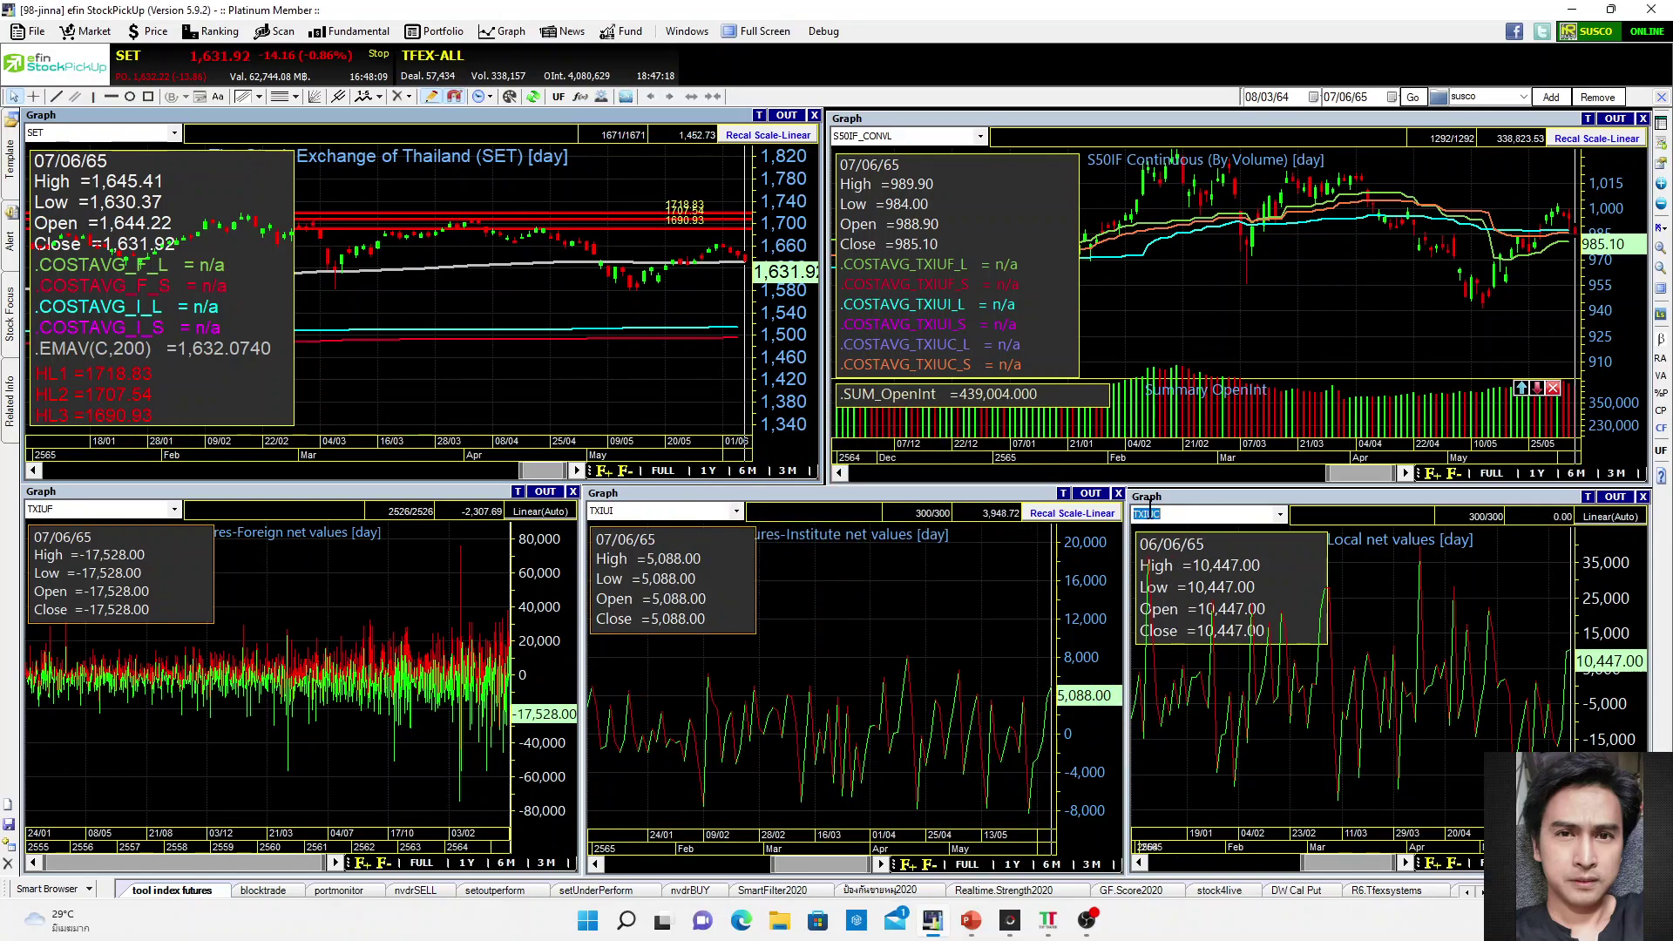
{"action": "type", "text": ".REFRESH-ALL"}
{"action": "key", "text": "Return"}
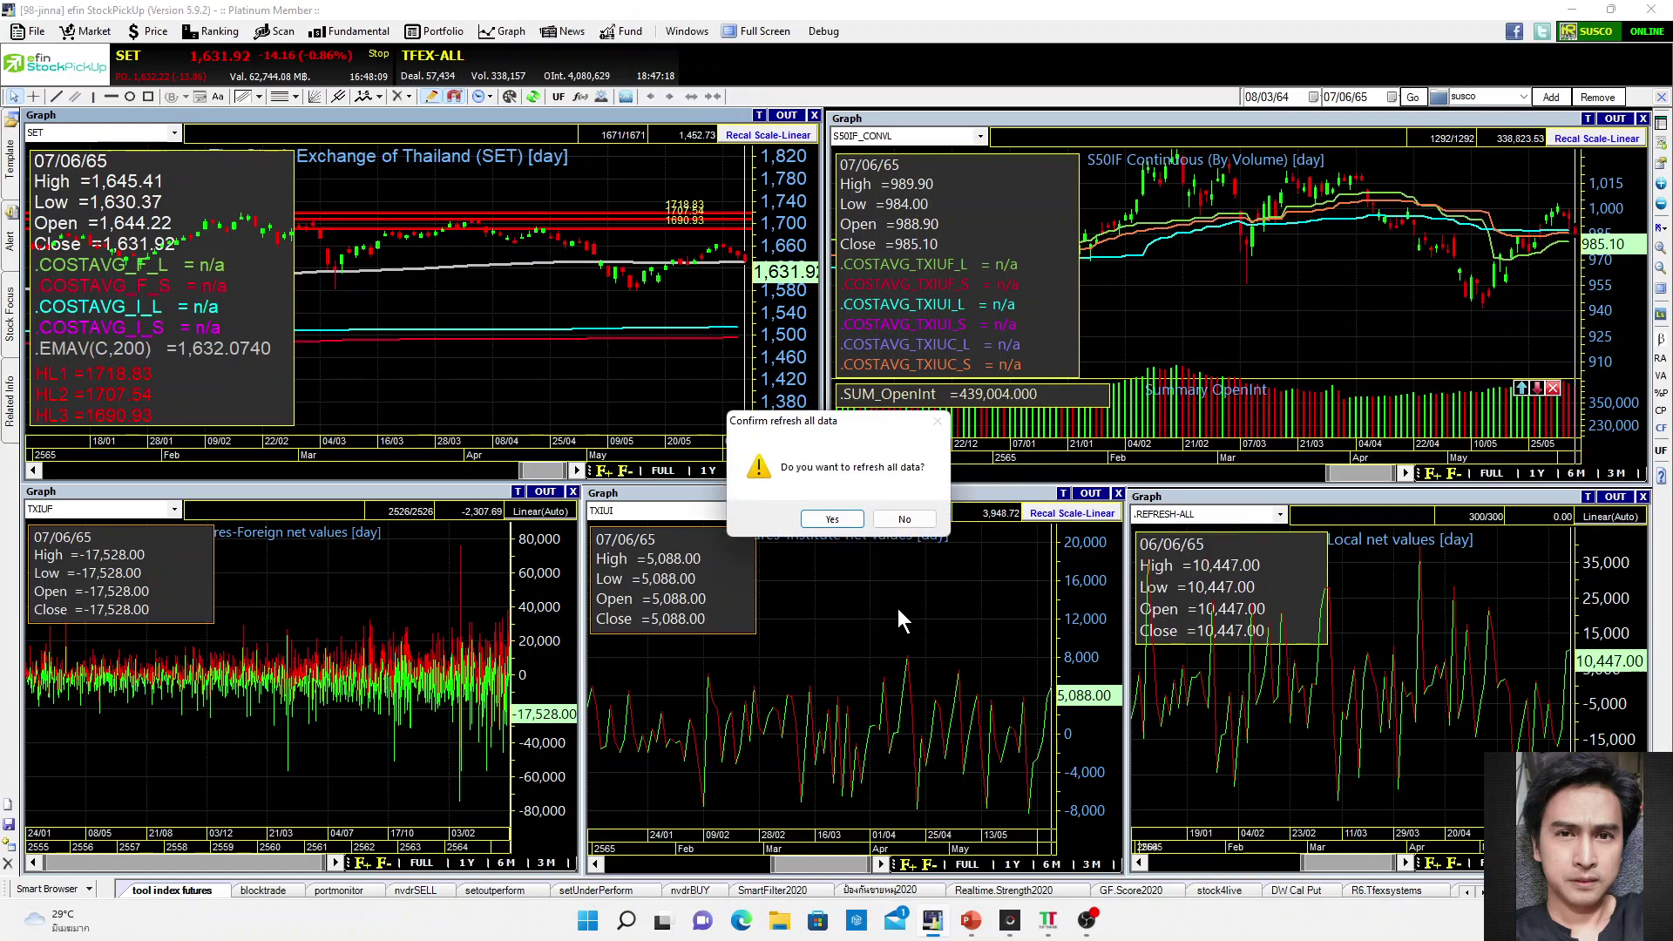
{"action": "left_click", "coordinate": [833, 520]}
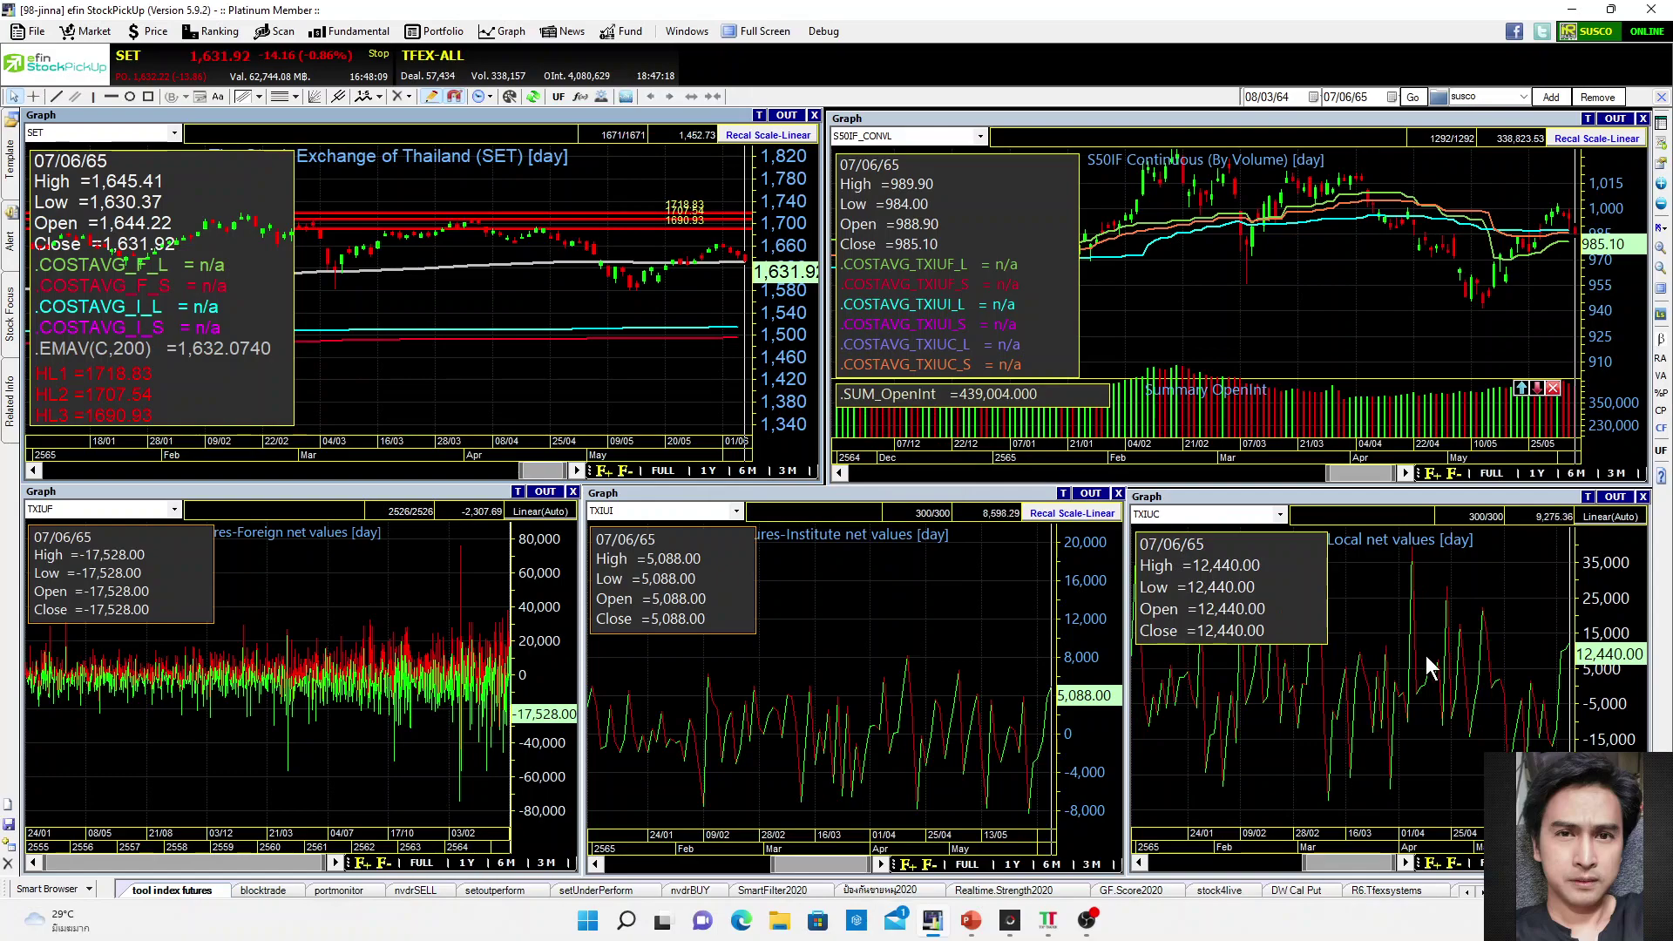
Examine the S50IF_CONVL daily chart enlarged and in the layout, reading the 01/06/65 and 06/06/65 candles against the cost-average lines.
{"action": "left_click", "coordinate": [1417, 326]}
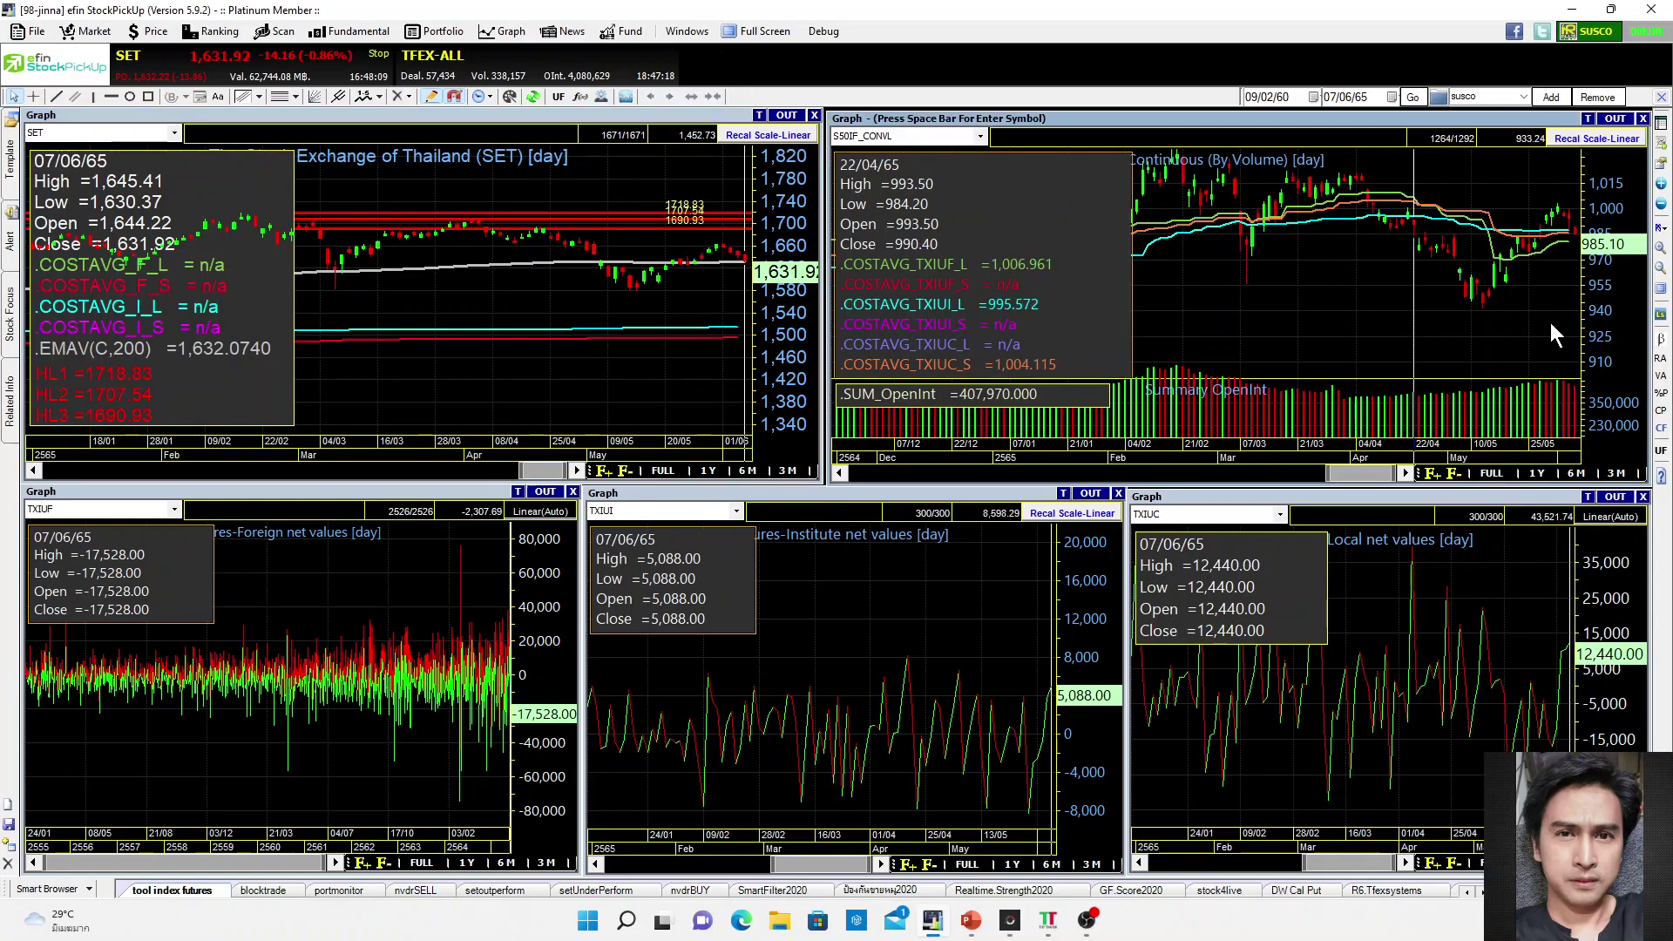
{"action": "double_click", "coordinate": [1439, 117]}
{"action": "left_click", "coordinate": [1534, 459]}
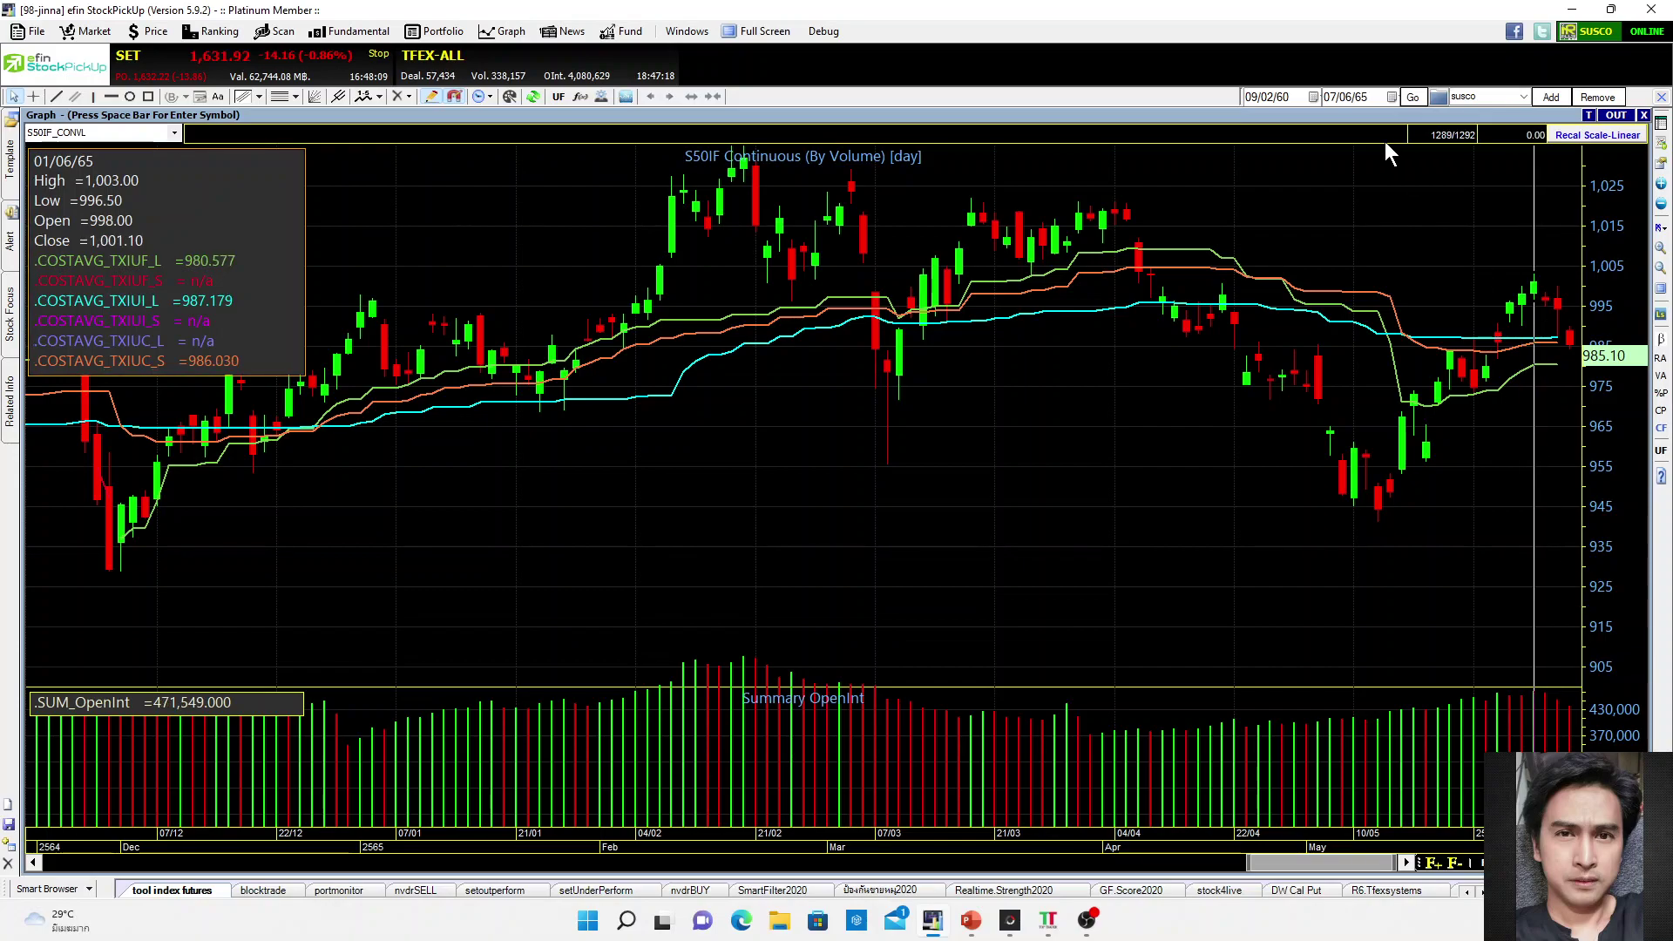
{"action": "double_click", "coordinate": [1382, 118]}
{"action": "left_click", "coordinate": [1386, 252]}
{"action": "left_click_drag", "start_coordinate": [1405, 320], "coordinate": [1558, 312]}
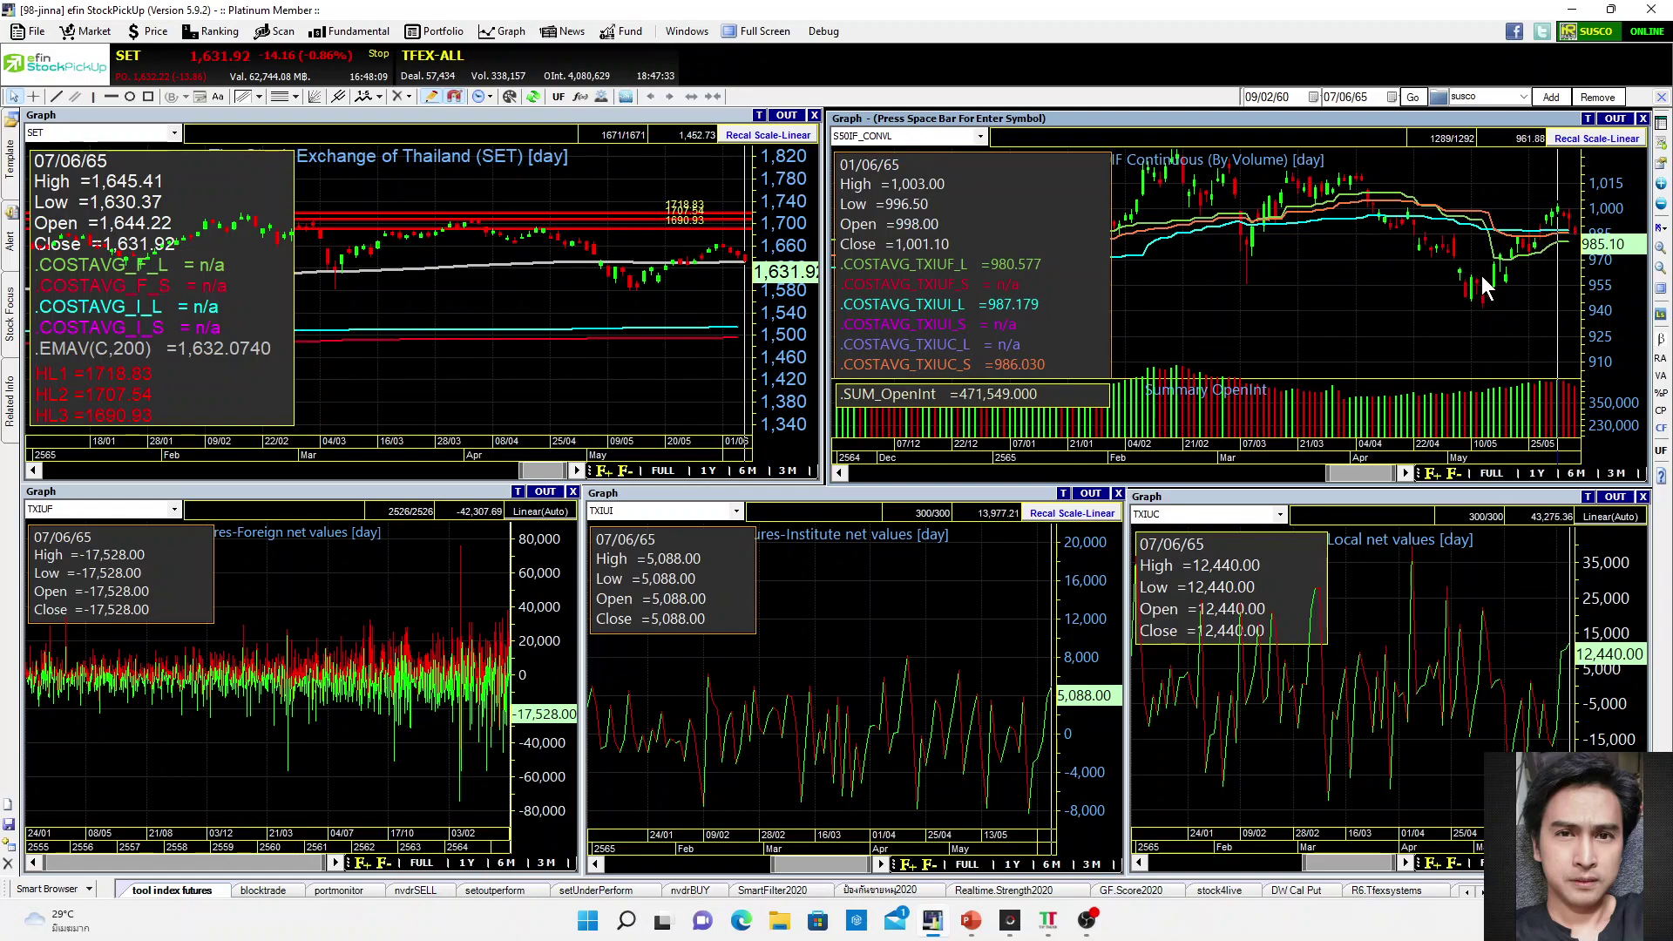
{"action": "left_click_drag", "start_coordinate": [1551, 237], "coordinate": [1576, 176]}
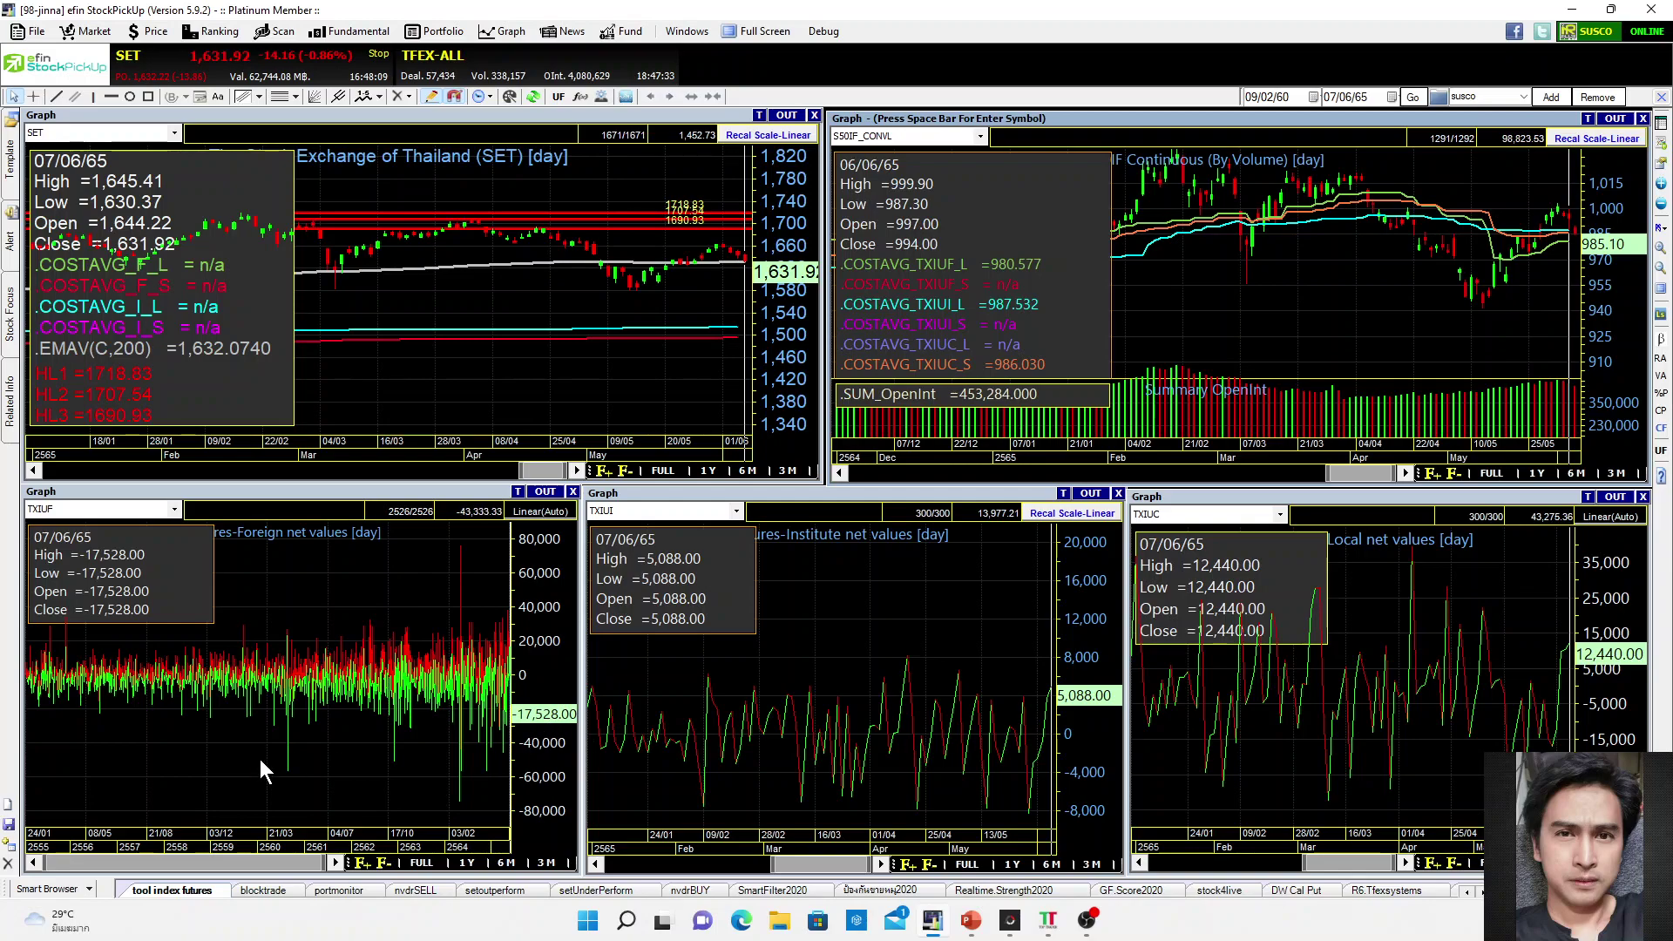
Shorten the date range shown in the TXIUF chart and review the enlarged S50IF_CONVL chart before restoring the multi-chart layout.
{"action": "left_click_drag", "start_coordinate": [48, 863], "coordinate": [149, 865]}
{"action": "left_click", "coordinate": [1345, 262]}
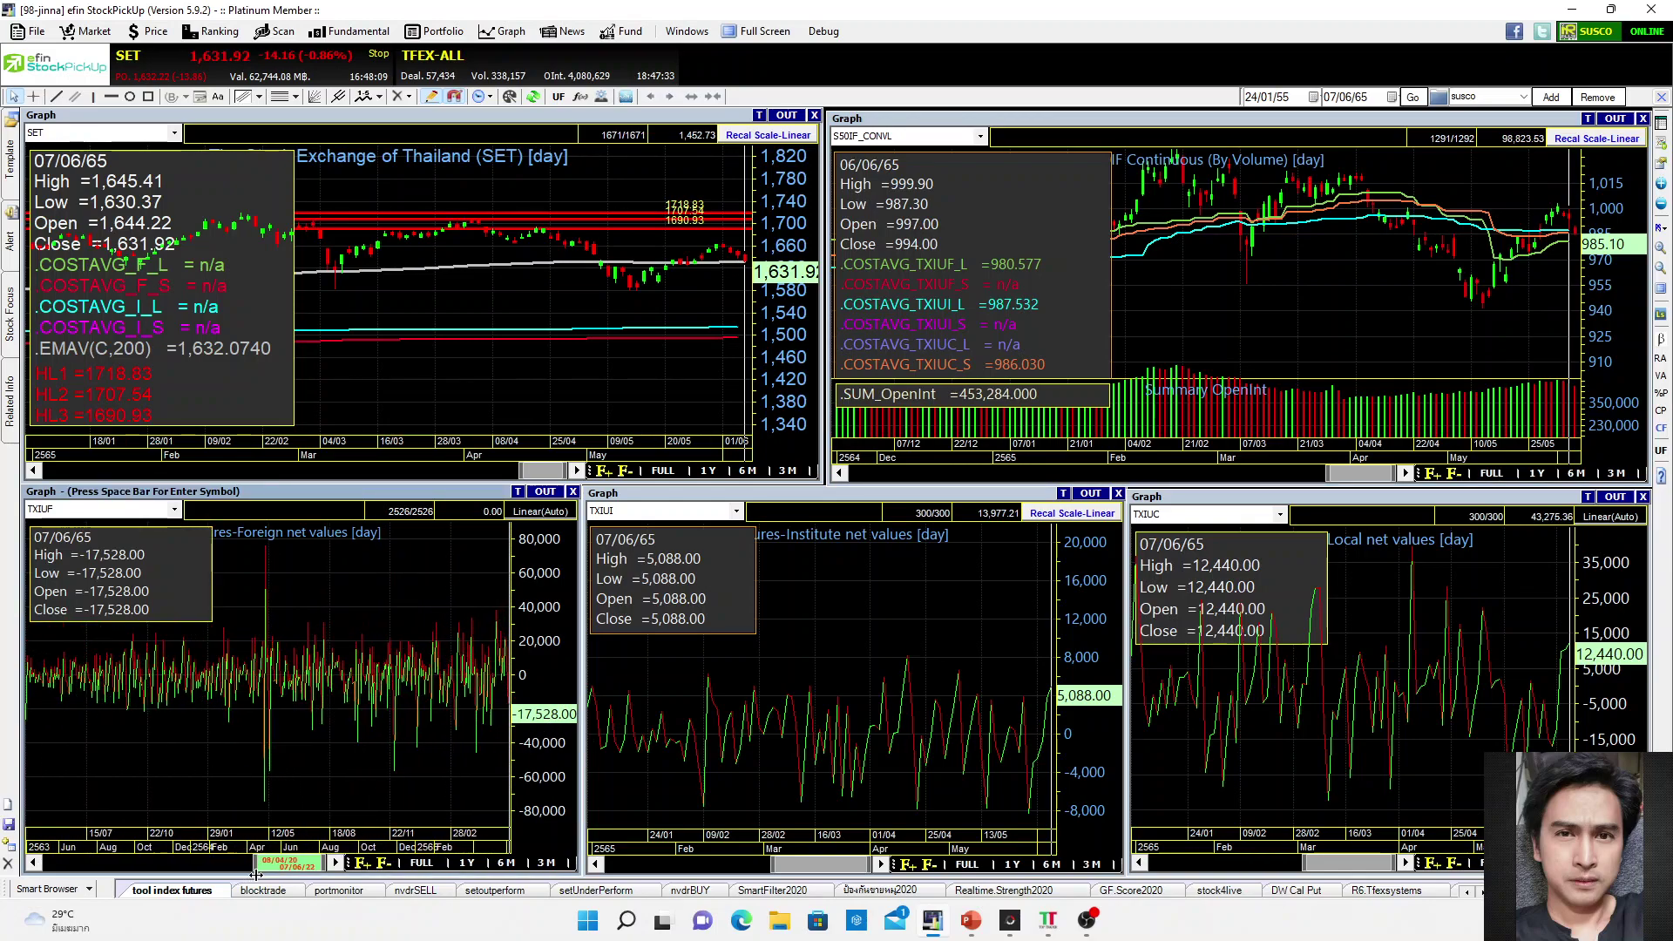
{"action": "double_click", "coordinate": [1373, 119]}
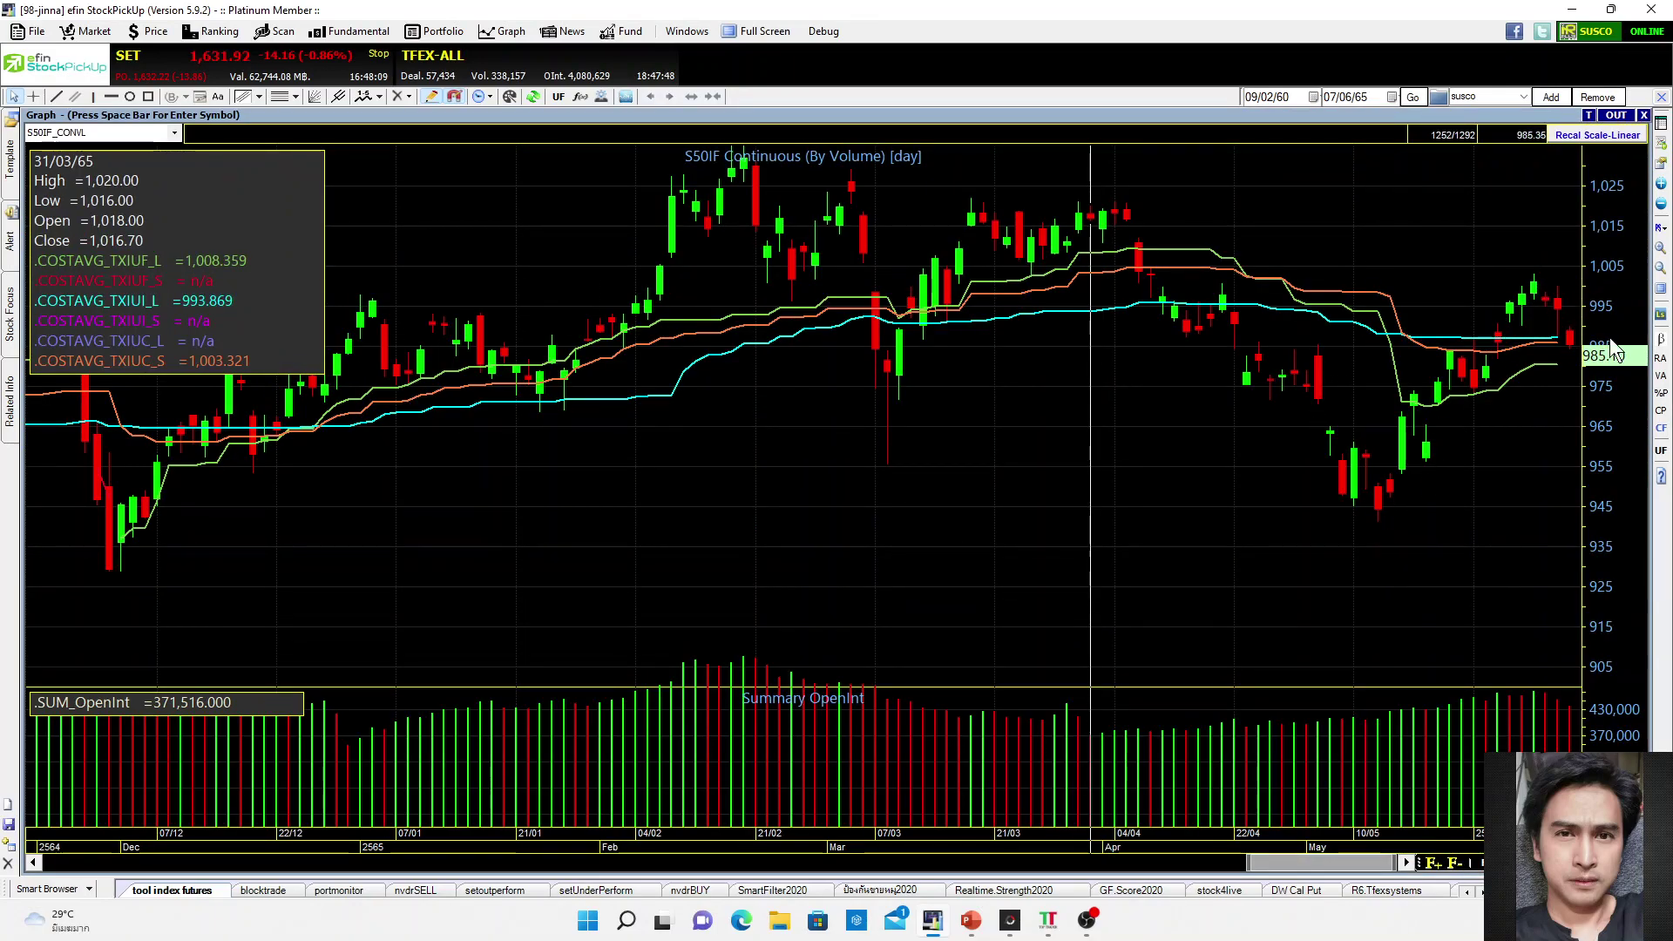
{"action": "double_click", "coordinate": [1067, 113]}
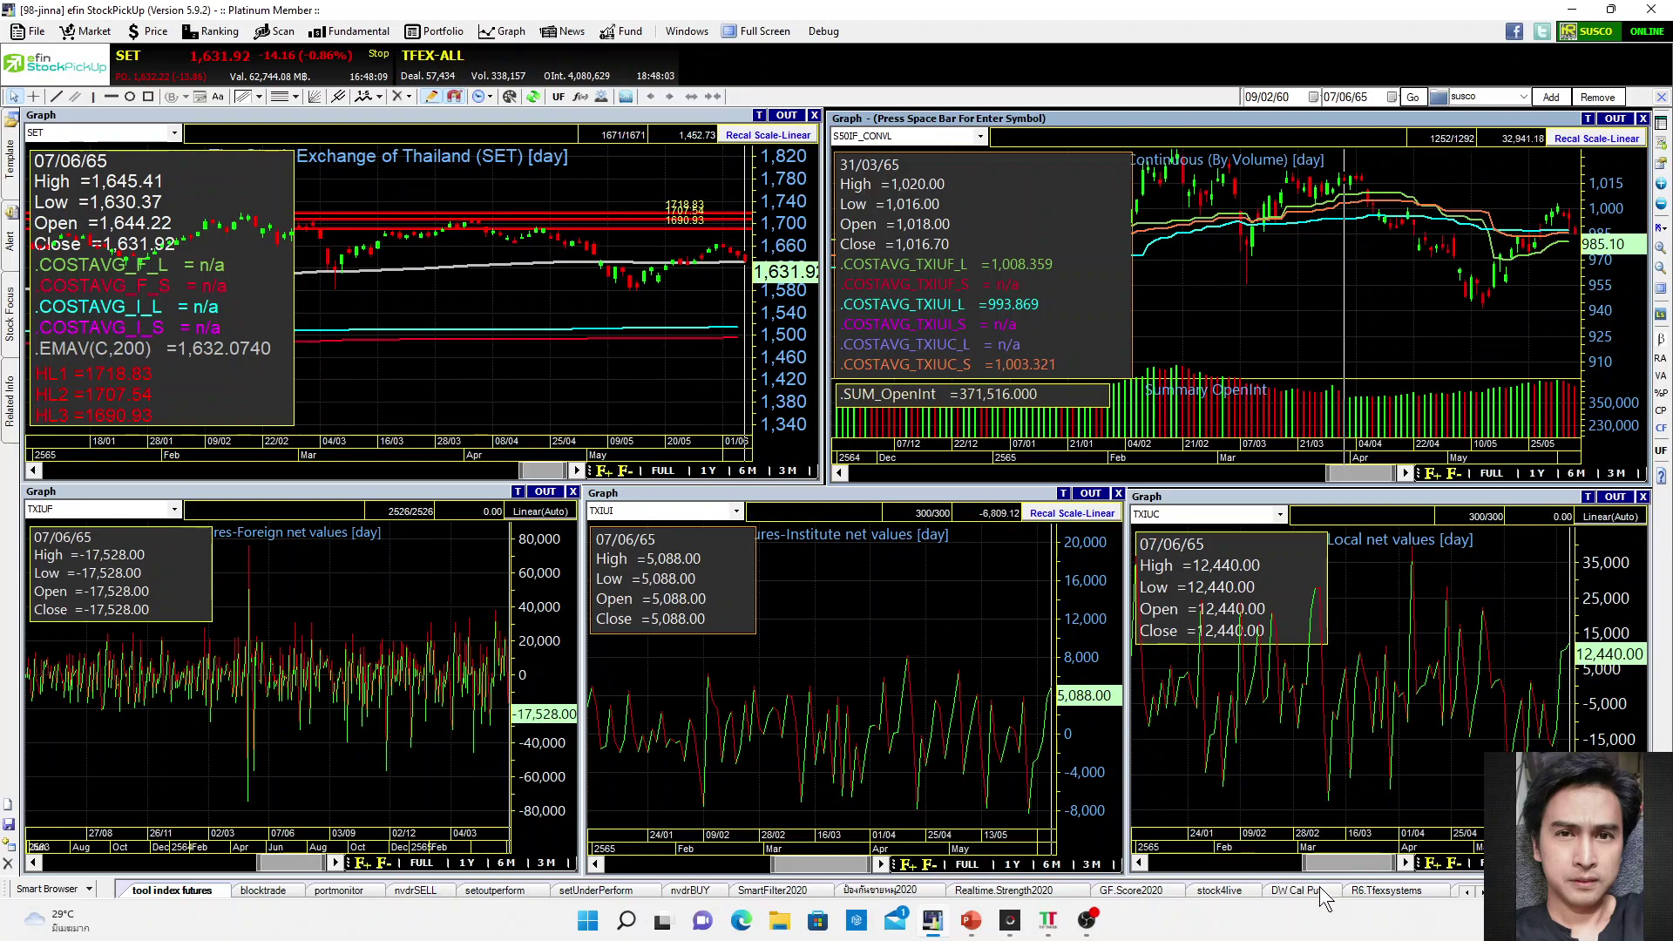
Open the liveTF workspace with the monthly, weekly, daily and 30-minute SET charts.
{"action": "left_click", "coordinate": [1479, 894]}
{"action": "left_click", "coordinate": [1479, 893]}
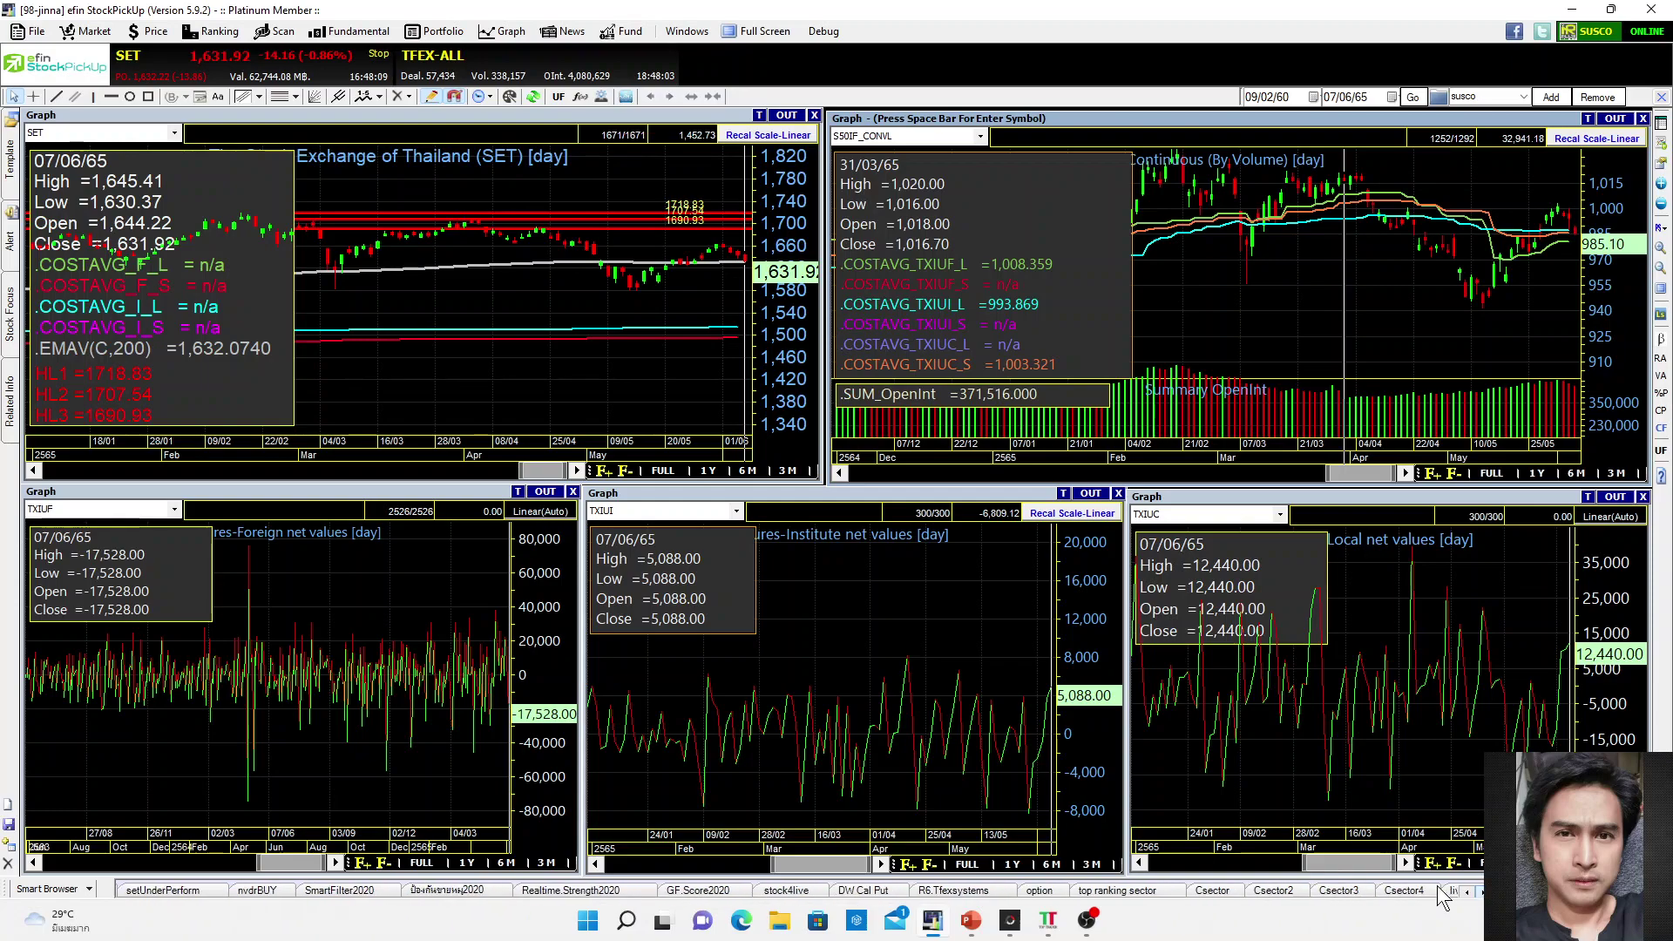
{"action": "left_click", "coordinate": [1479, 894]}
{"action": "left_click", "coordinate": [1479, 893]}
{"action": "left_click", "coordinate": [1479, 894]}
{"action": "left_click", "coordinate": [1479, 893]}
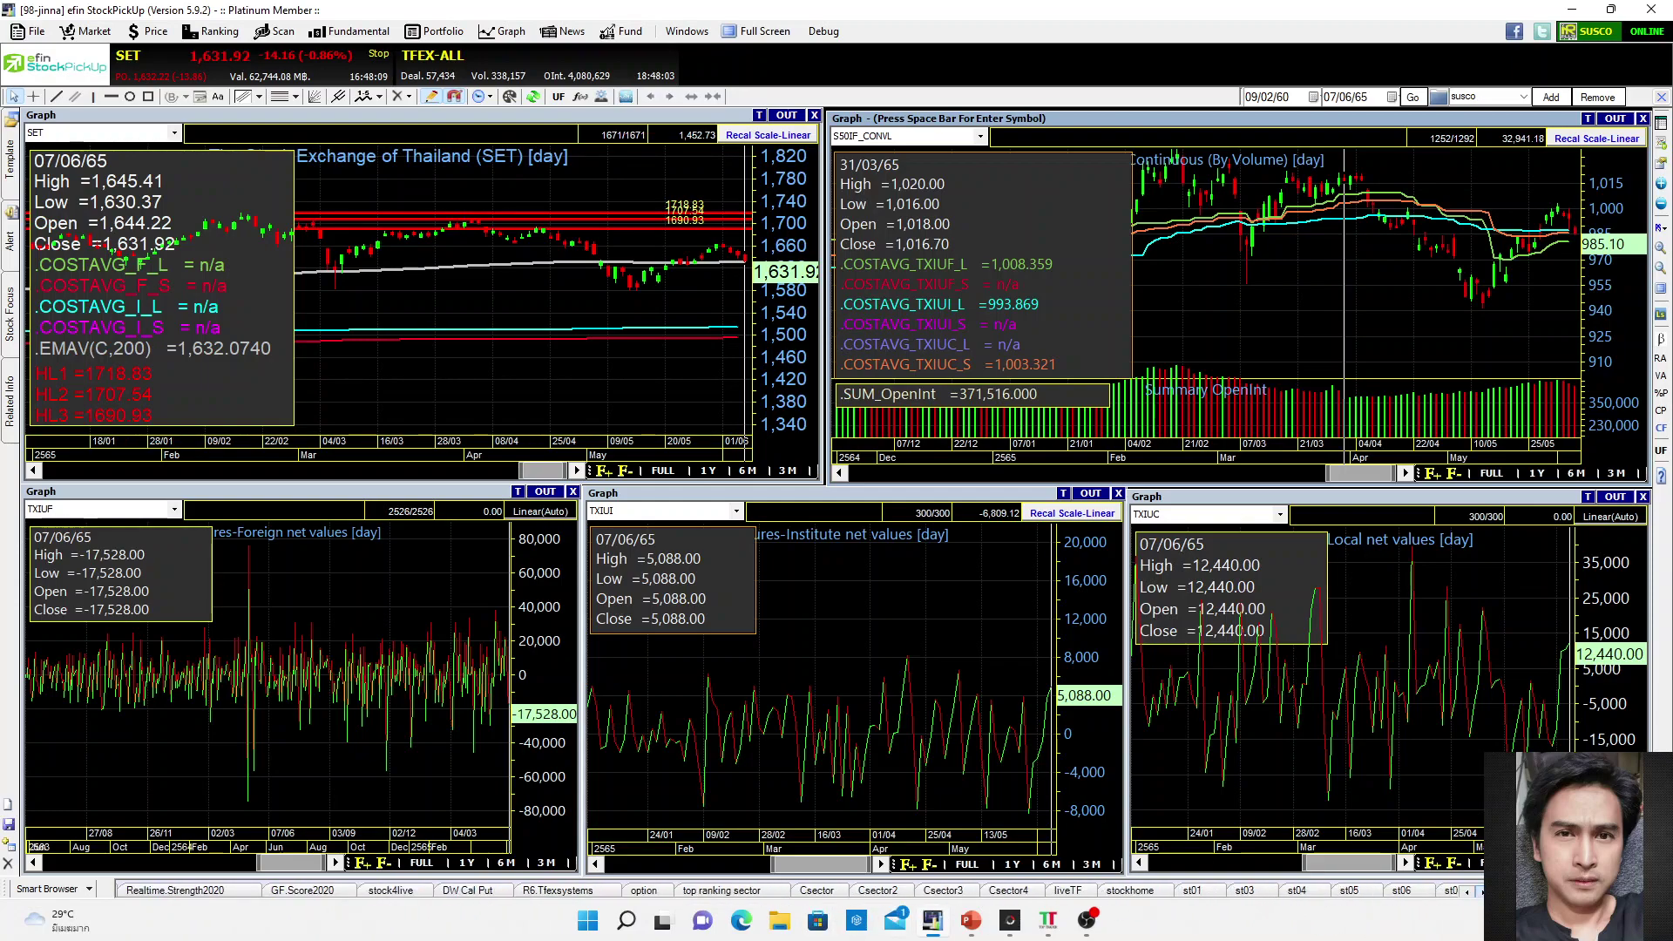
{"action": "left_click", "coordinate": [1069, 891]}
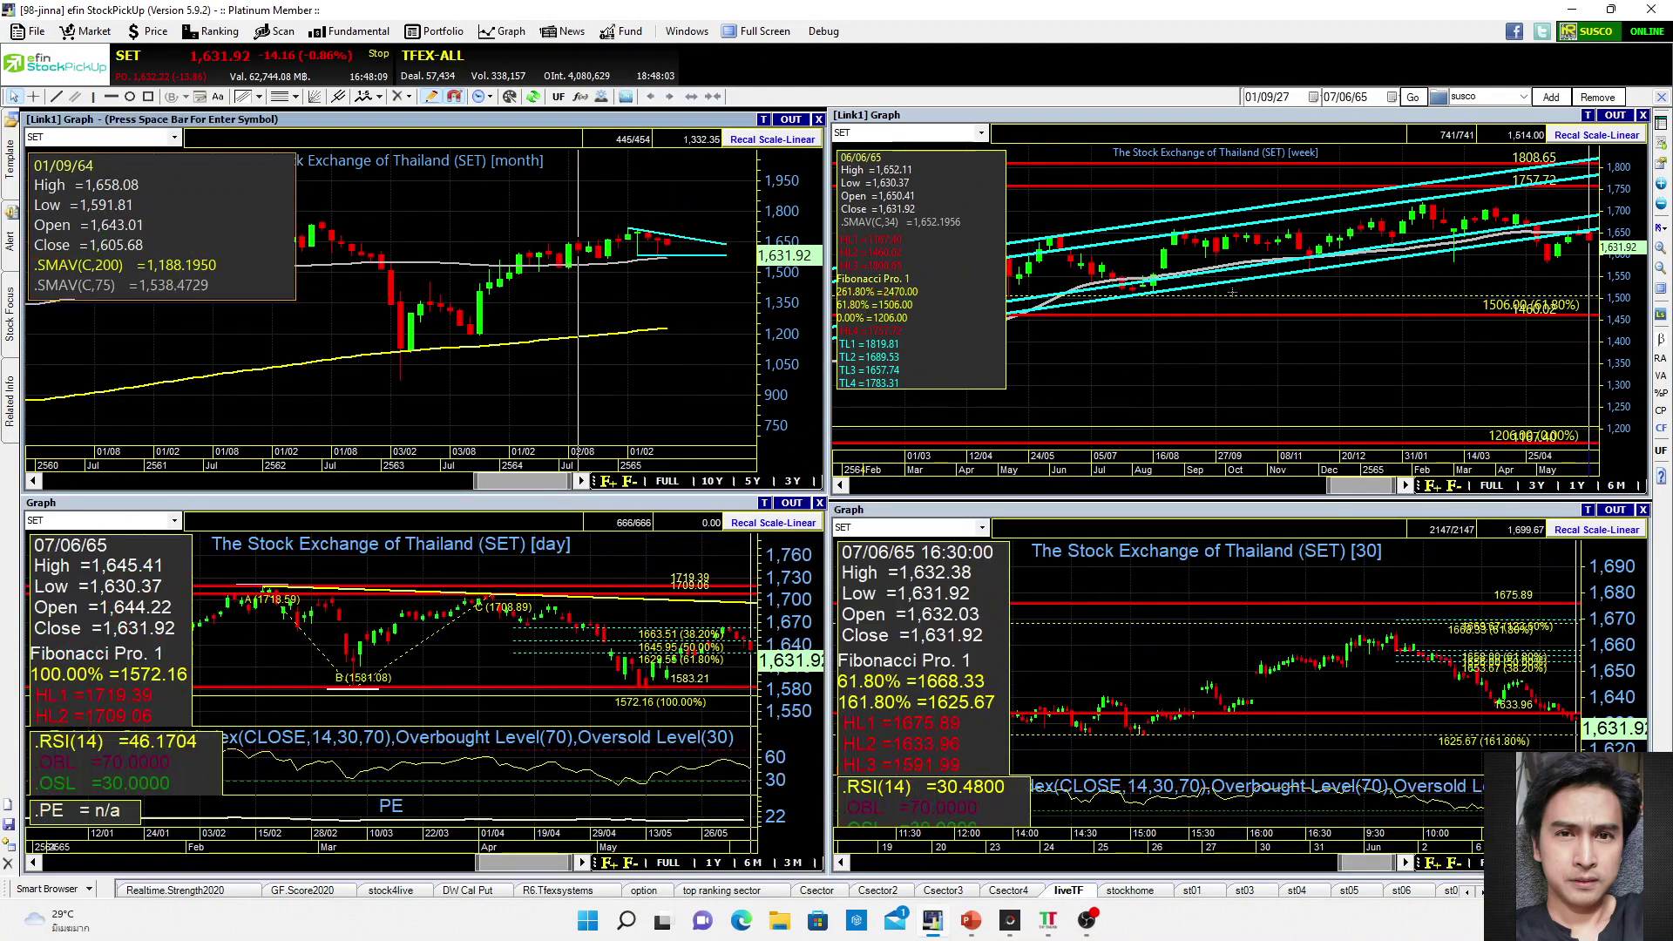
Examine the enlarged weekly SET chart at the 23/05/65, 30/05/65 and 06/06/65 candles, and restore the four-chart layout.
{"action": "double_click", "coordinate": [1335, 117]}
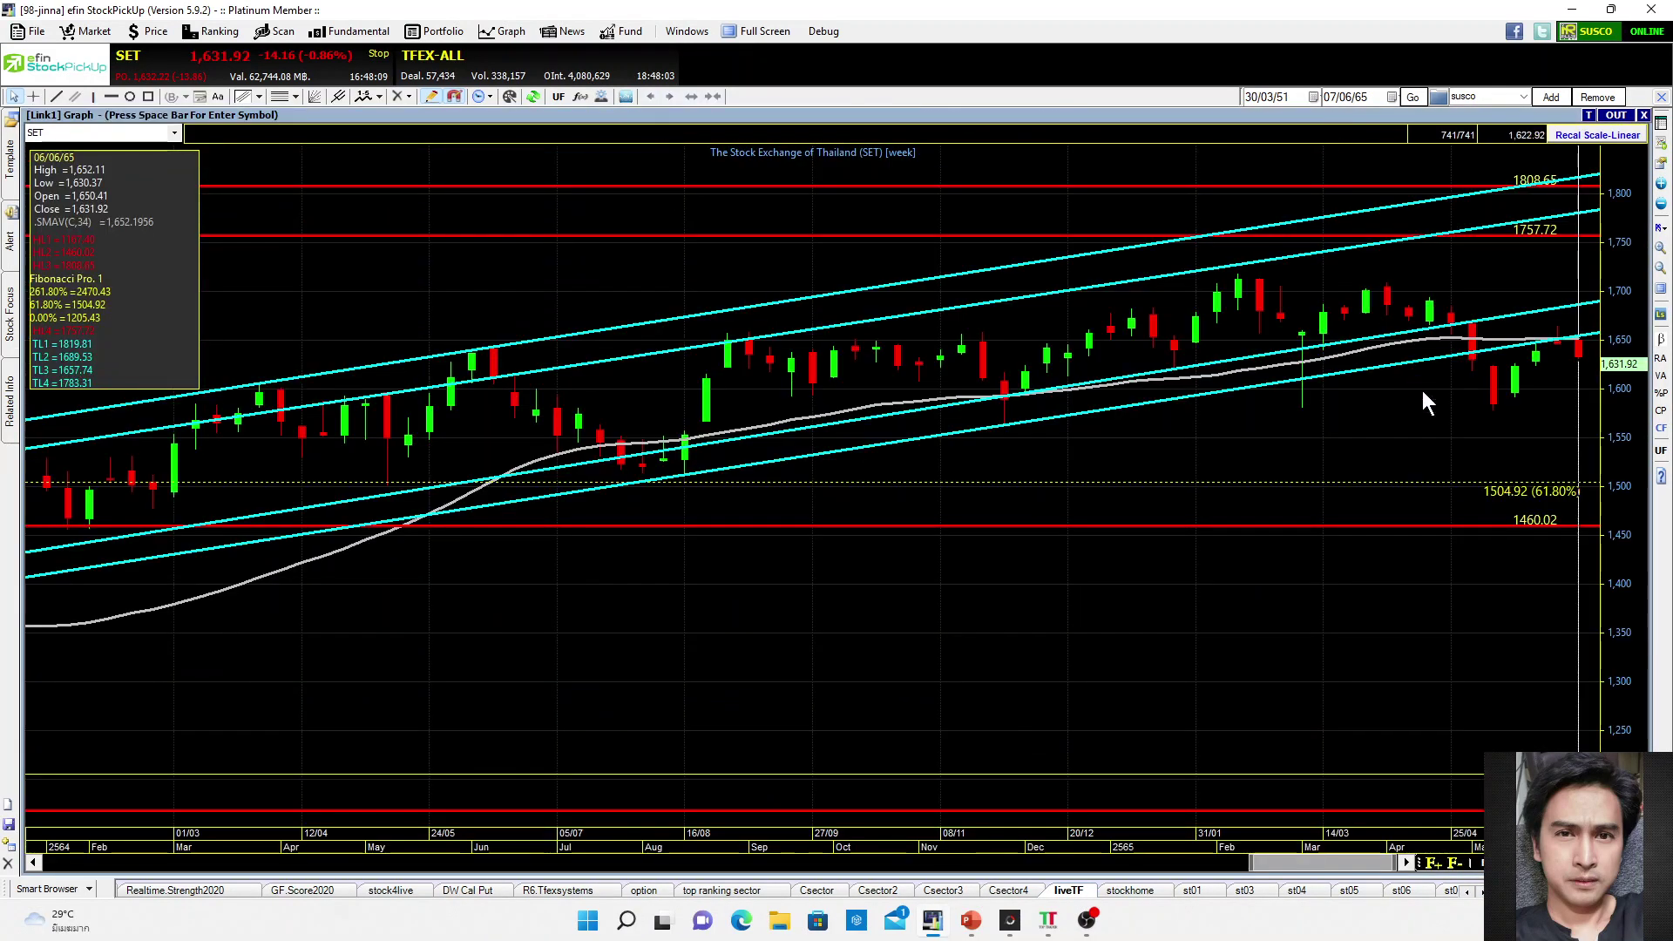
{"action": "left_click", "coordinate": [33, 866]}
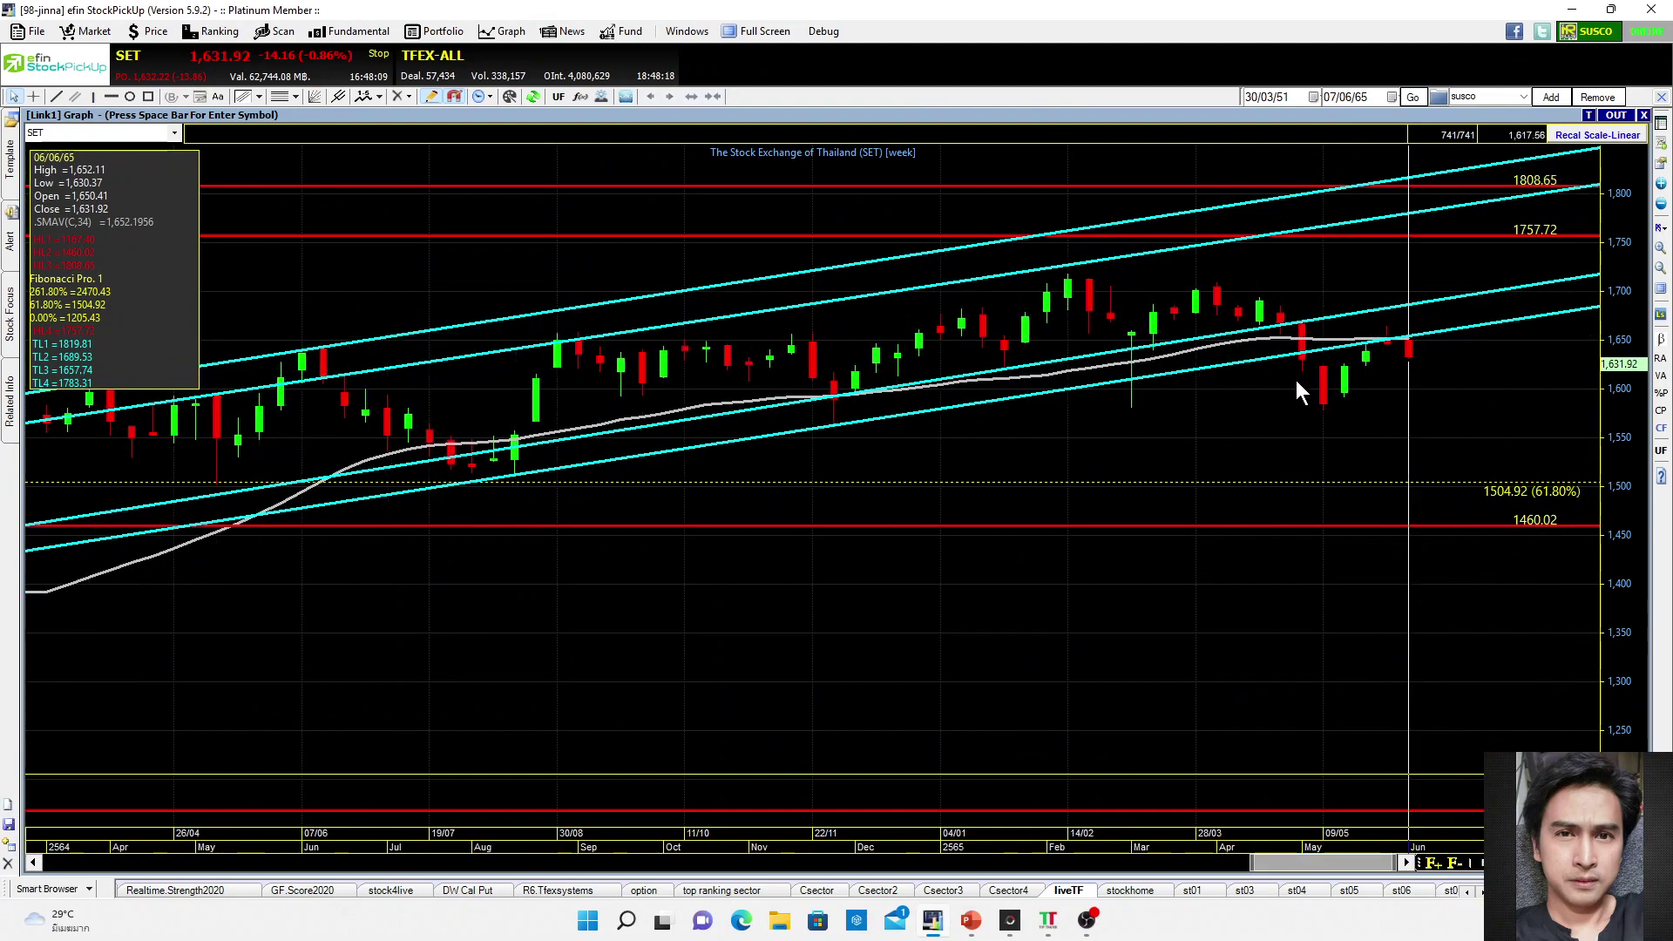
{"action": "left_click", "coordinate": [1370, 422]}
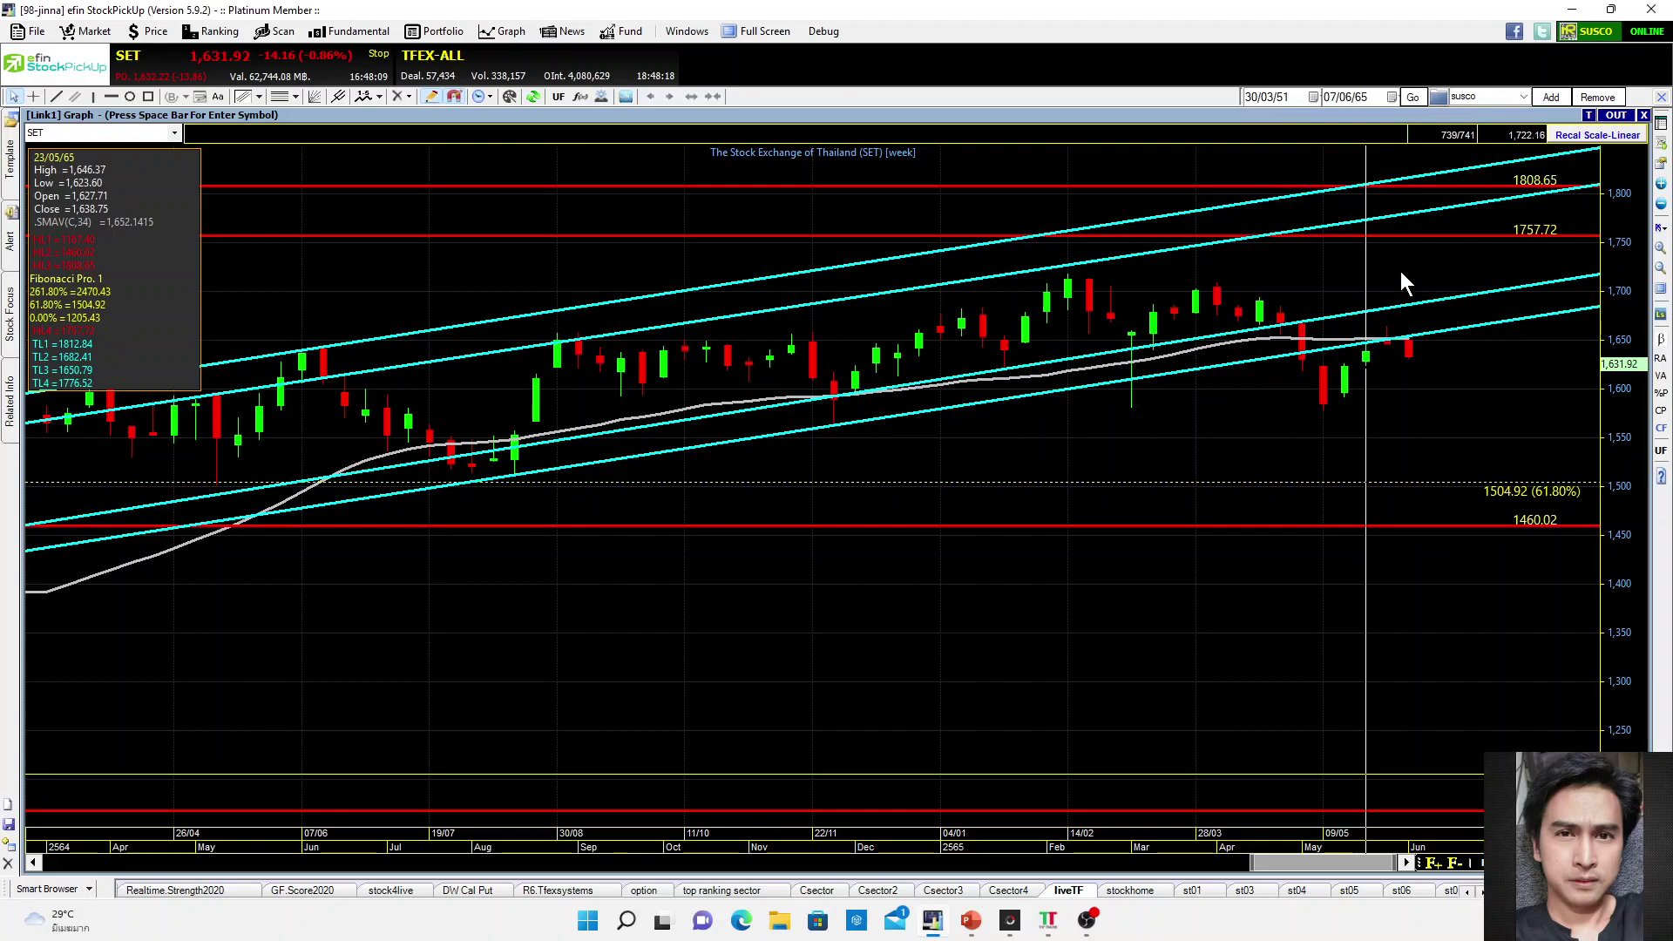
{"action": "left_click", "coordinate": [1384, 380]}
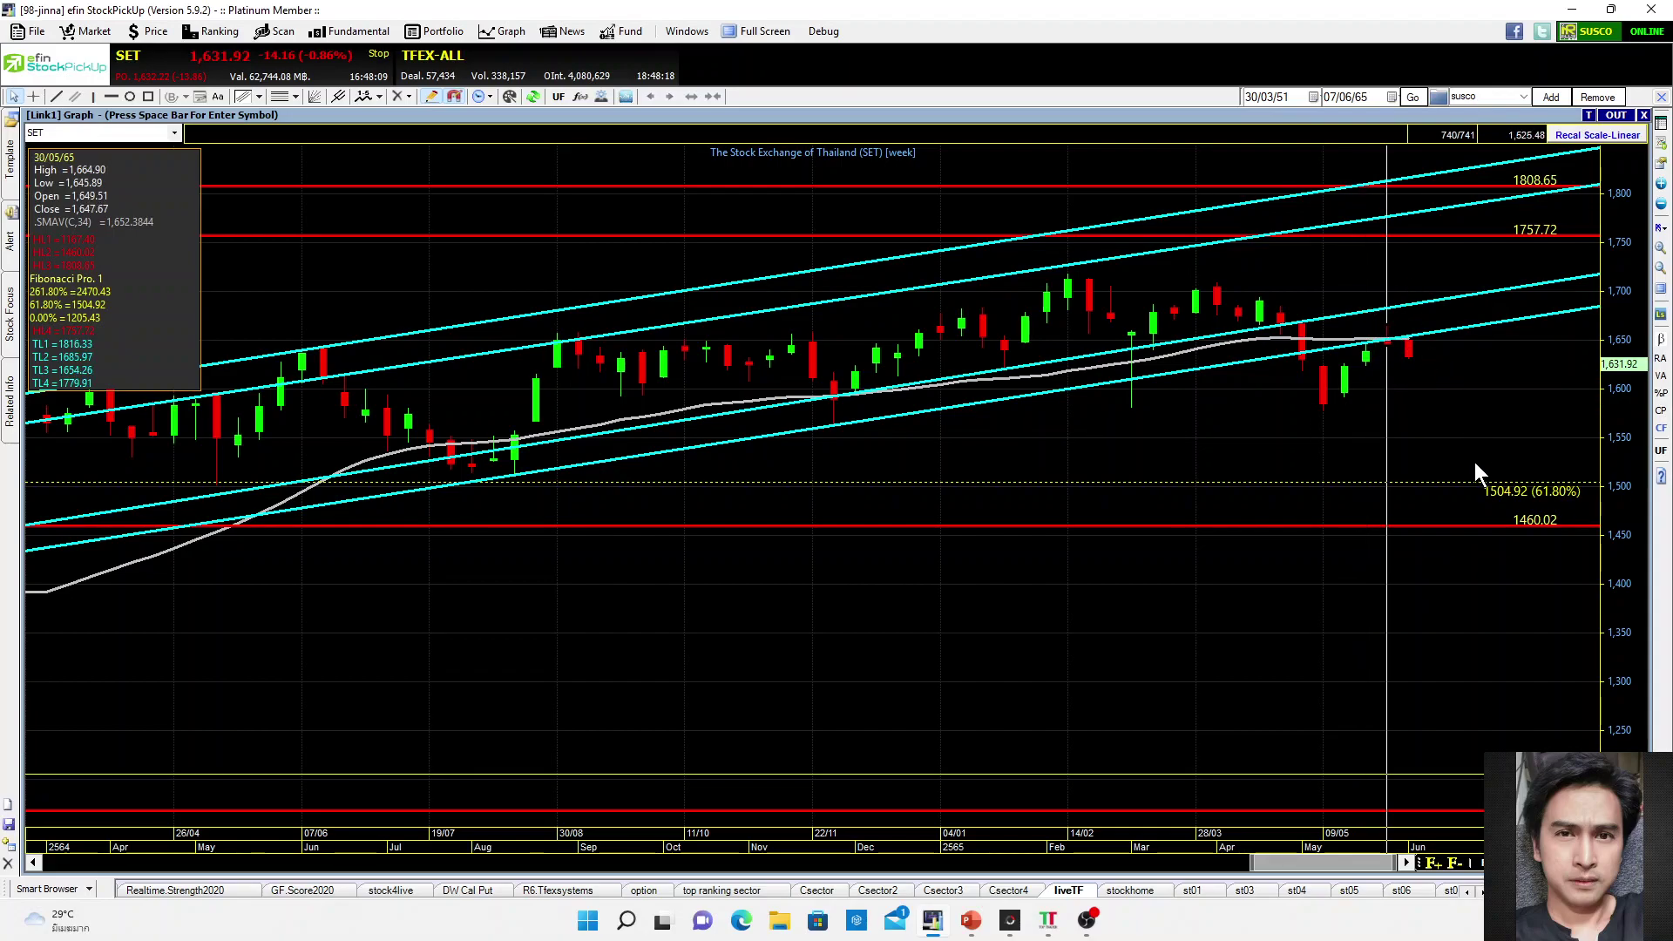
{"action": "left_click", "coordinate": [1406, 402]}
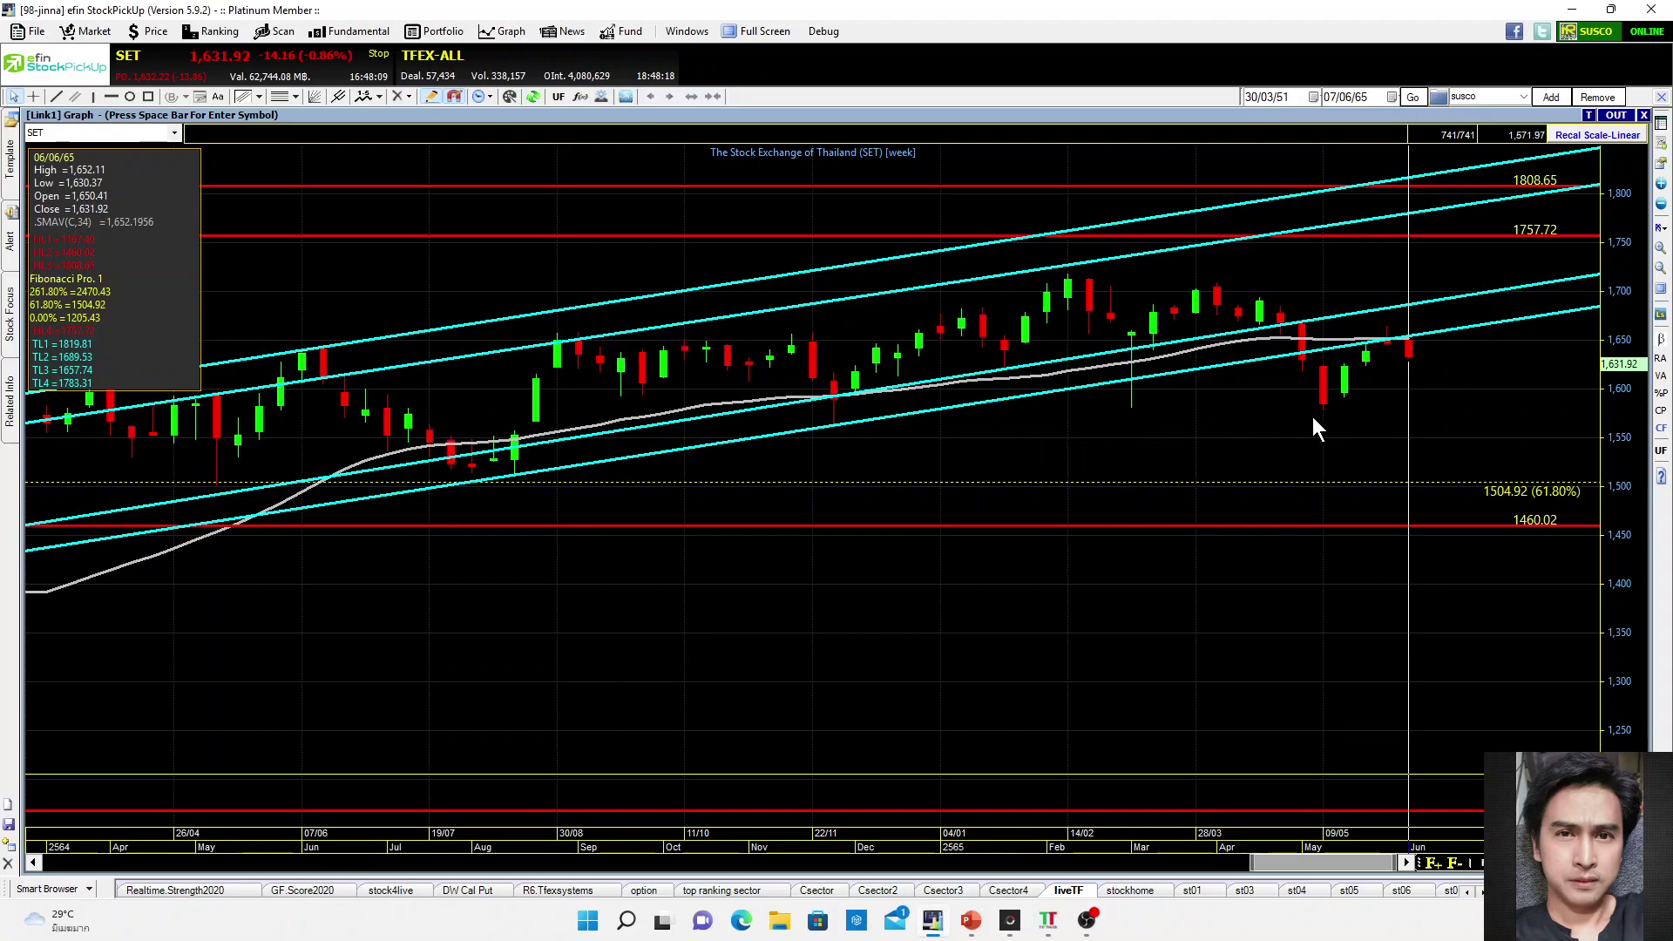
{"action": "double_click", "coordinate": [1088, 119]}
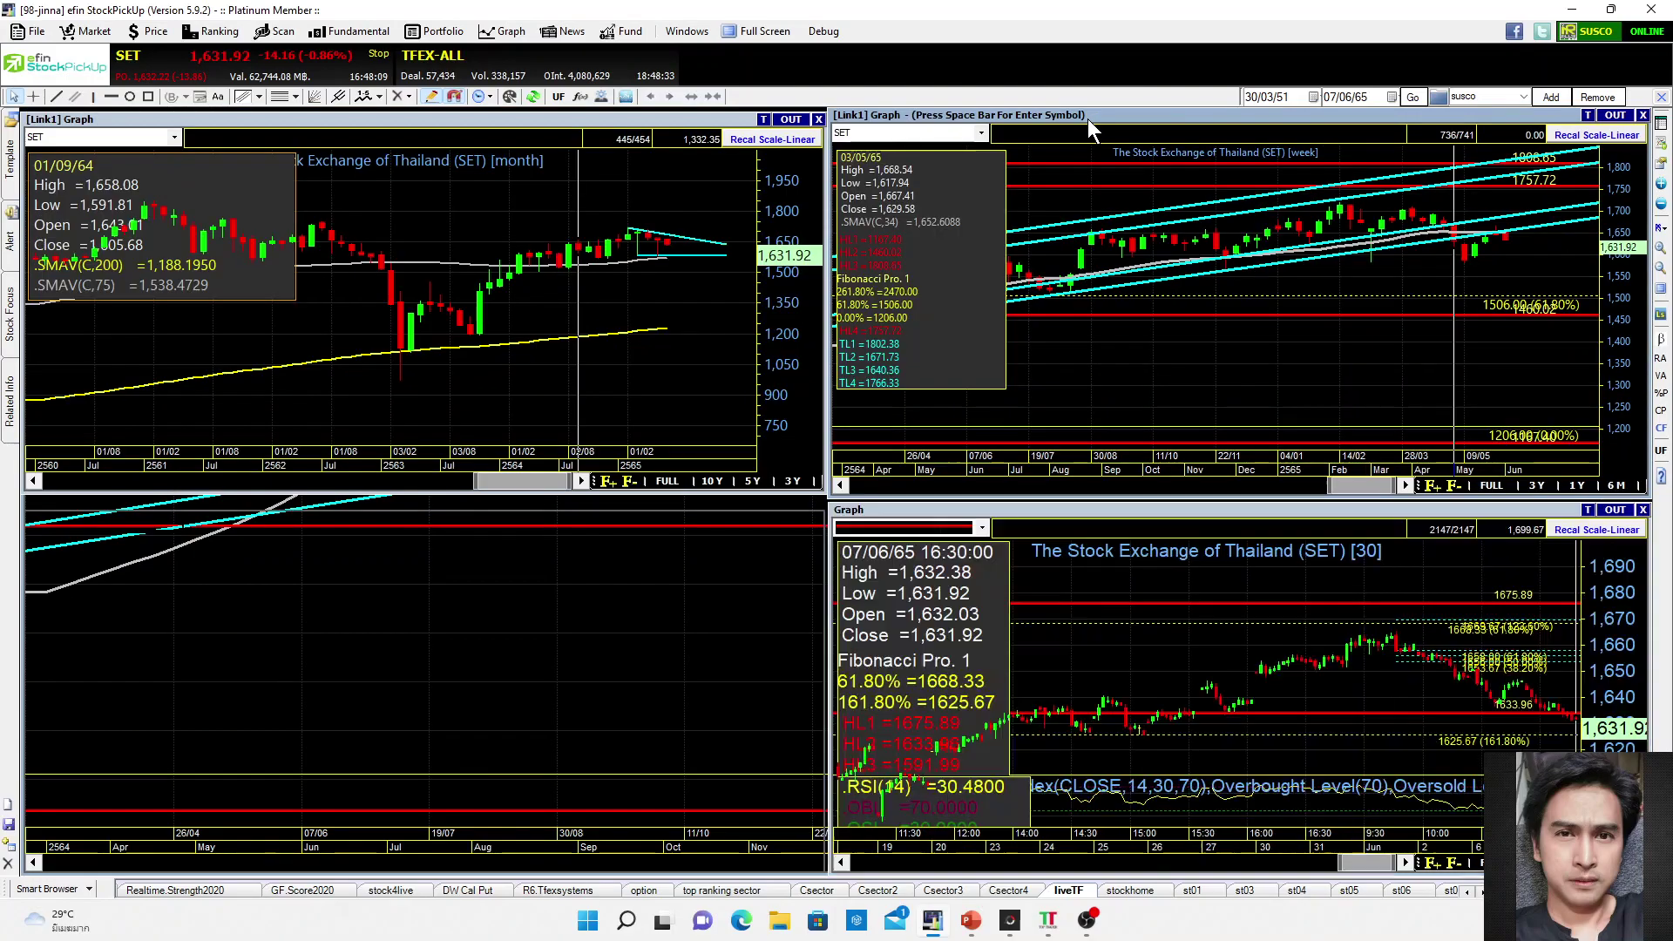
Examine the enlarged daily SET chart with its Fibonacci levels, RSI and PE, and restore the four-chart layout.
{"action": "double_click", "coordinate": [486, 500]}
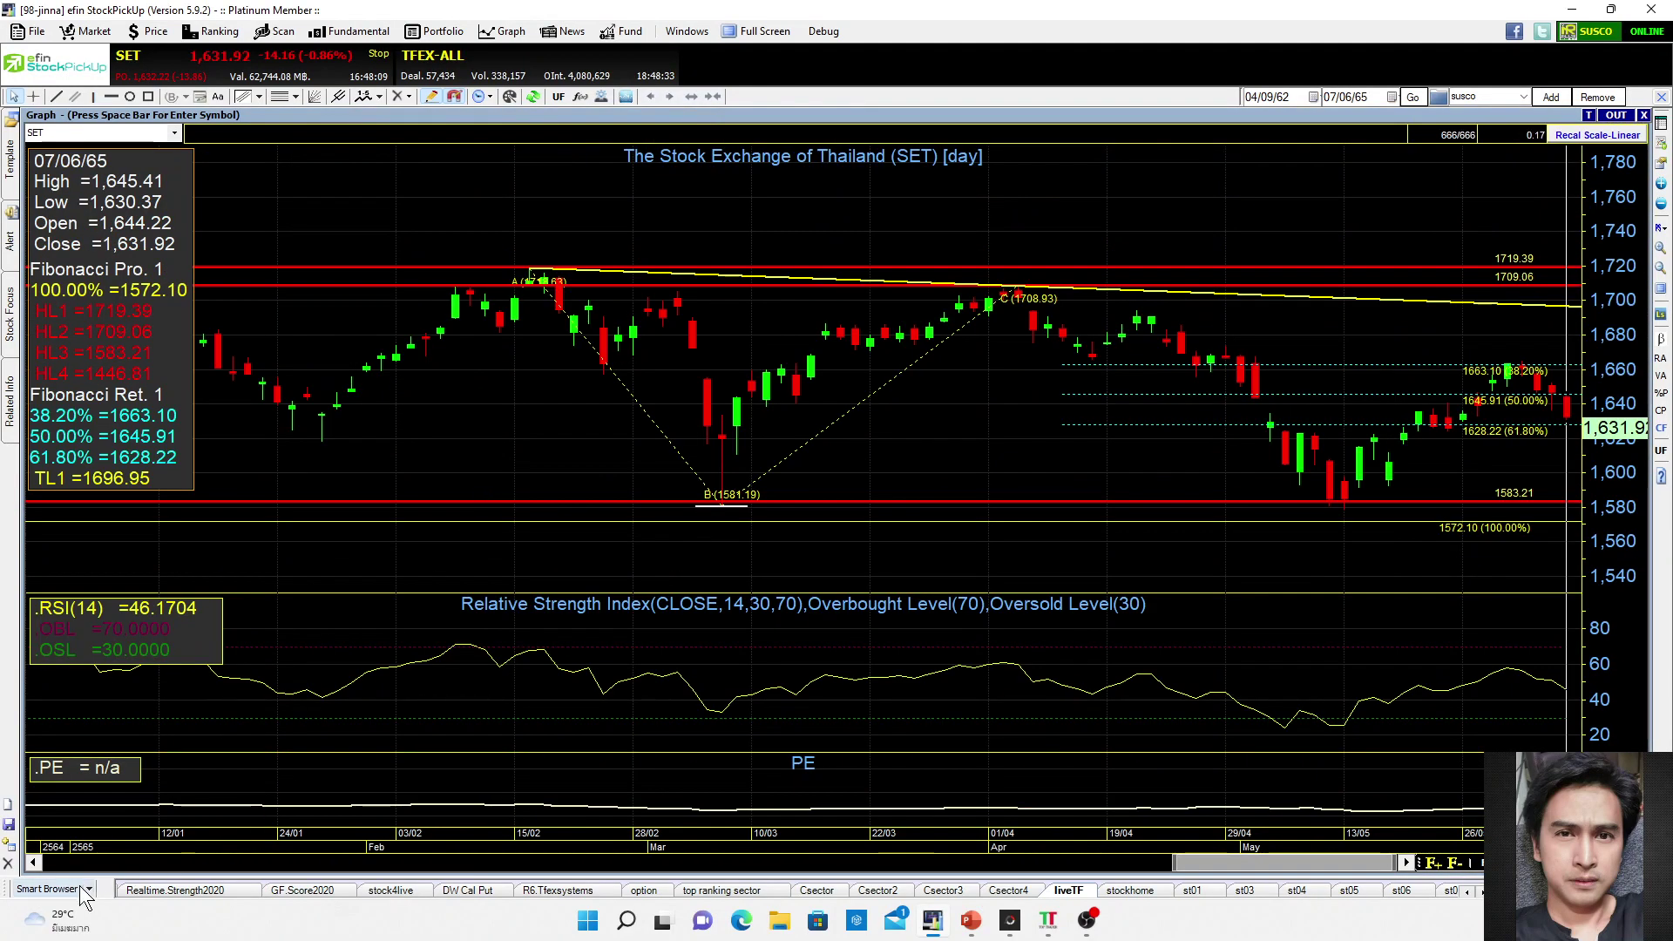
{"action": "scroll", "coordinate": [647, 488], "scroll_direction": "down", "scroll_amount": 5}
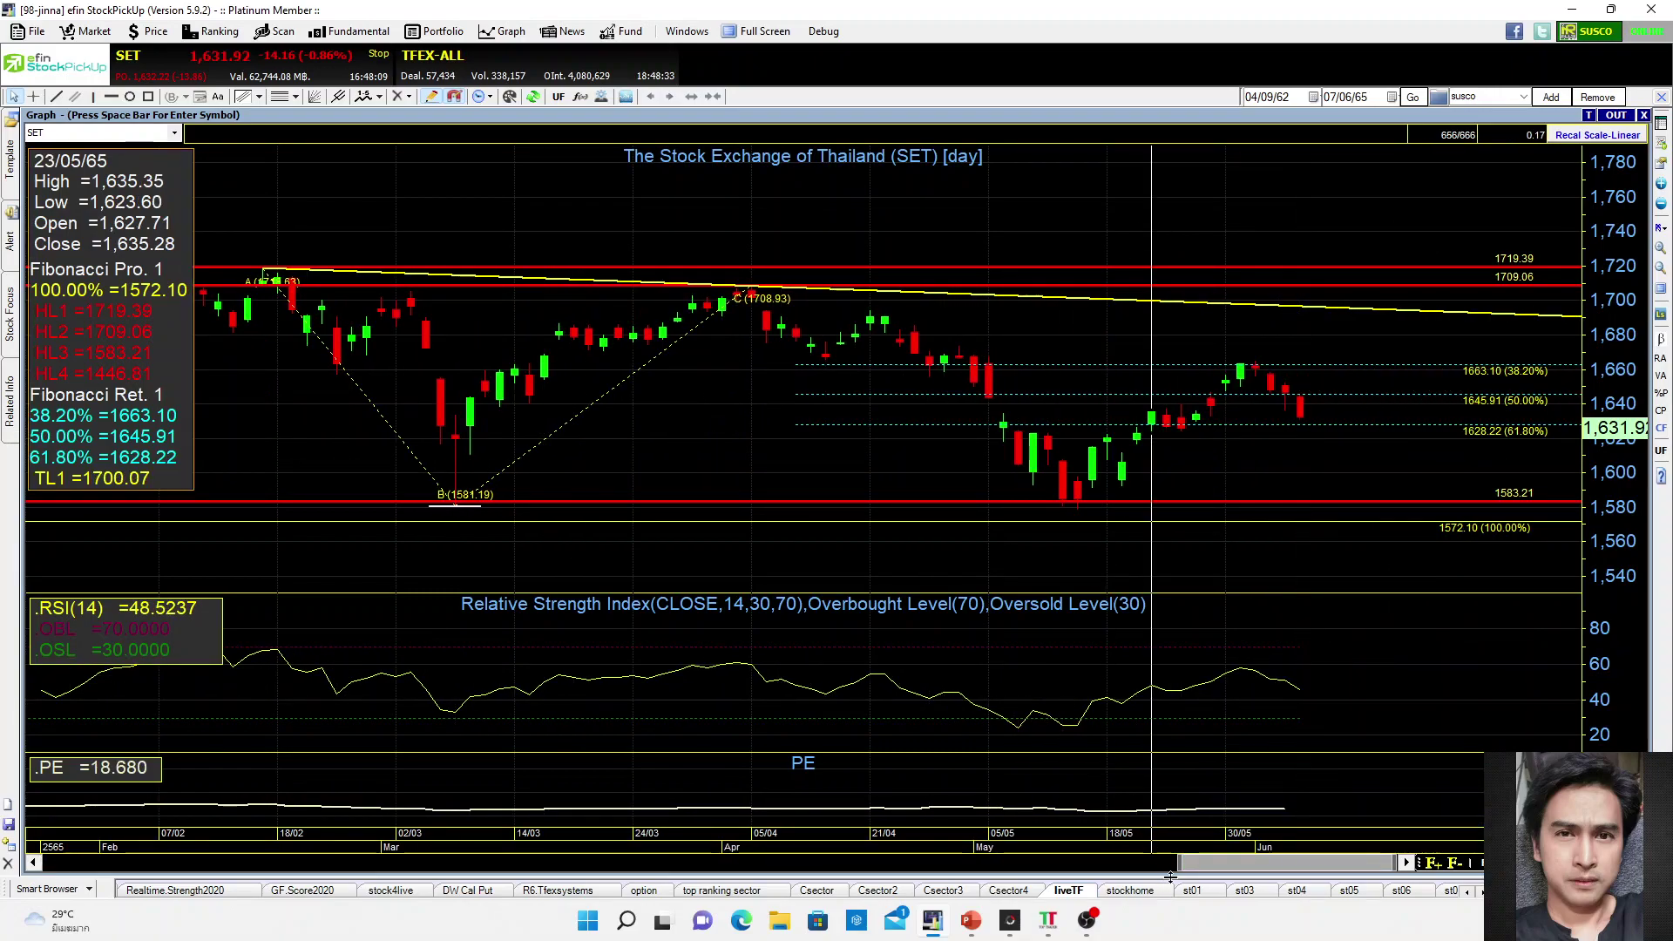
{"action": "left_click_drag", "start_coordinate": [1172, 863], "coordinate": [1122, 863]}
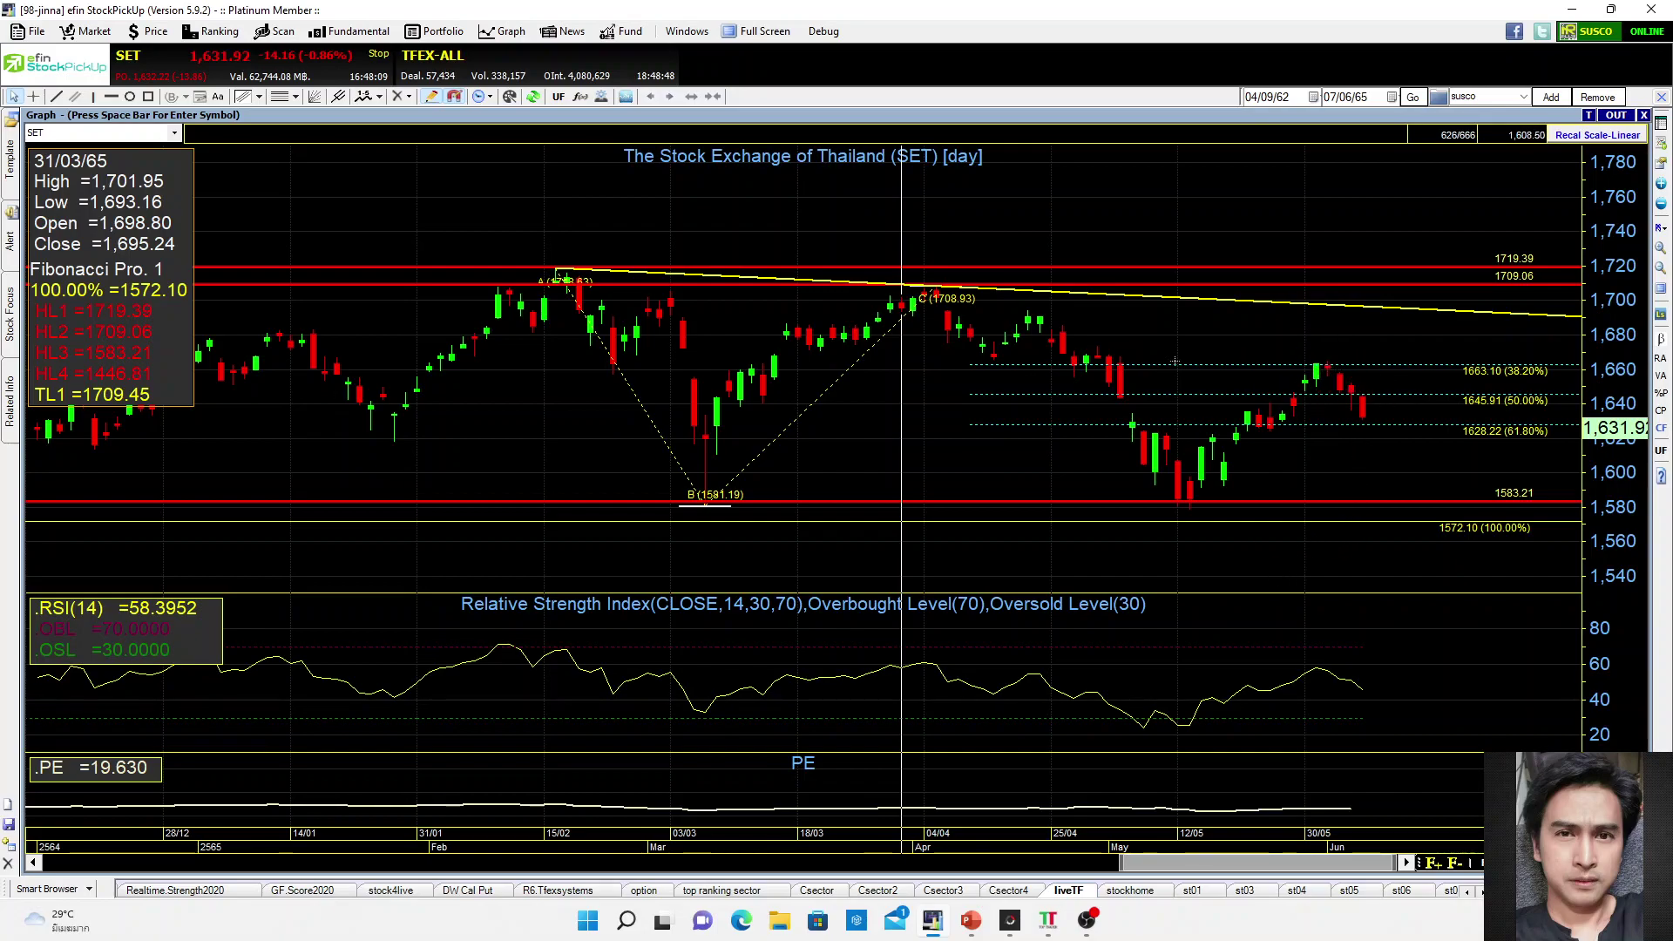
{"action": "double_click", "coordinate": [1016, 118]}
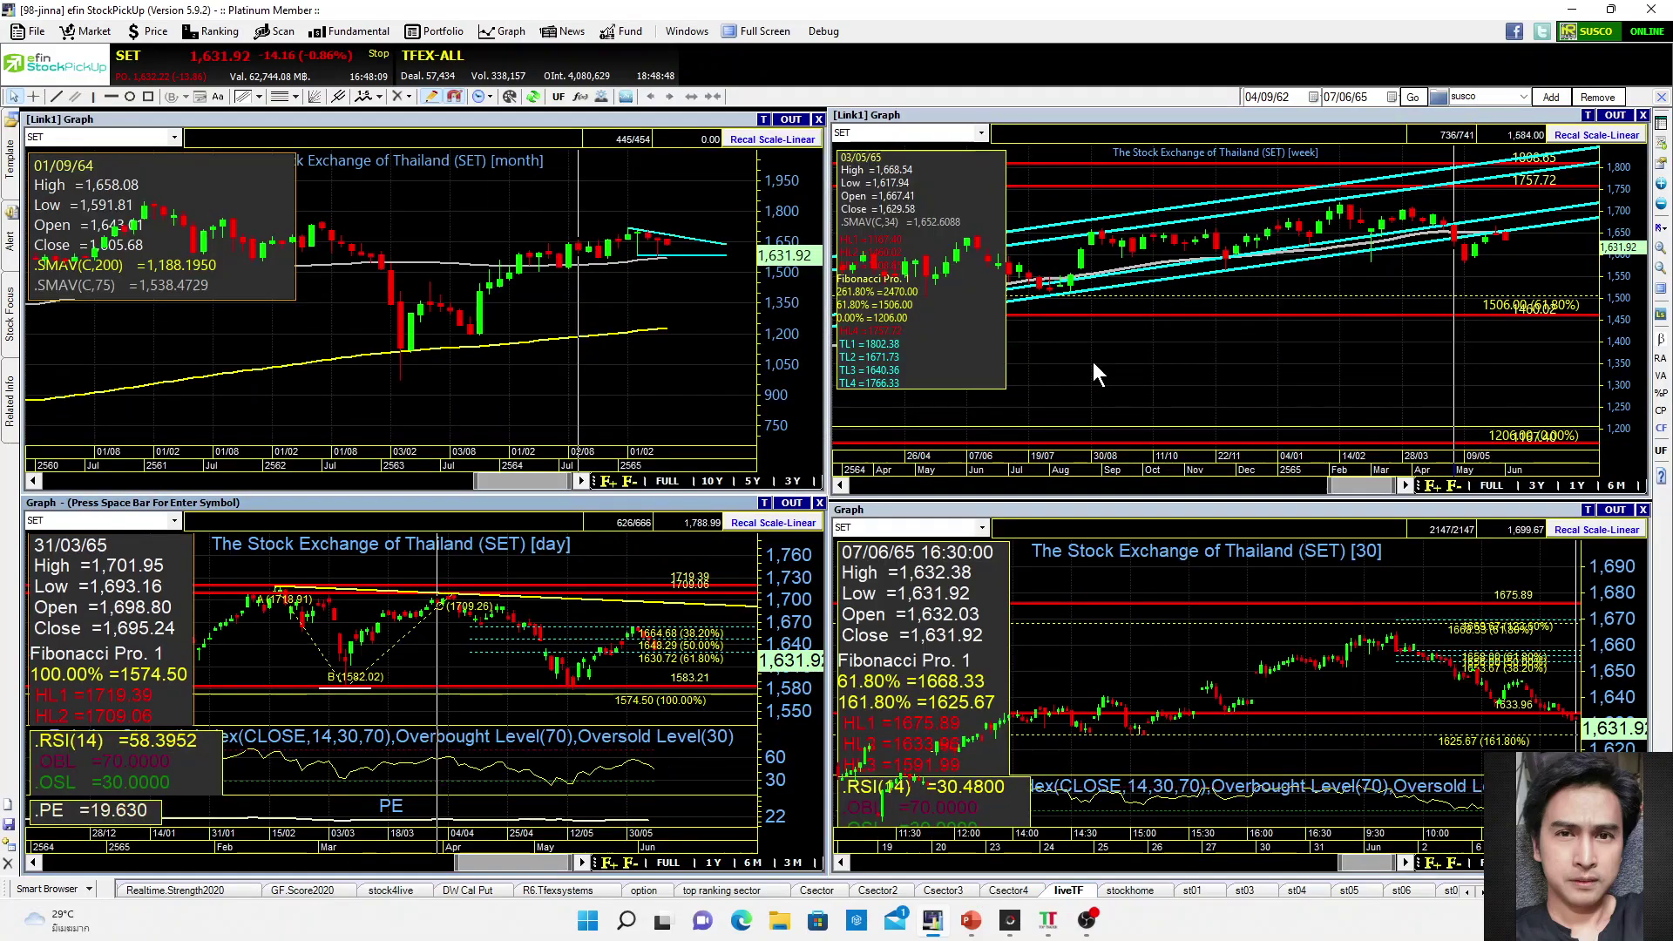
Enlarge the 30-minute SET chart and examine the May to June price swings against the Fibonacci levels and RSI.
{"action": "double_click", "coordinate": [1151, 510]}
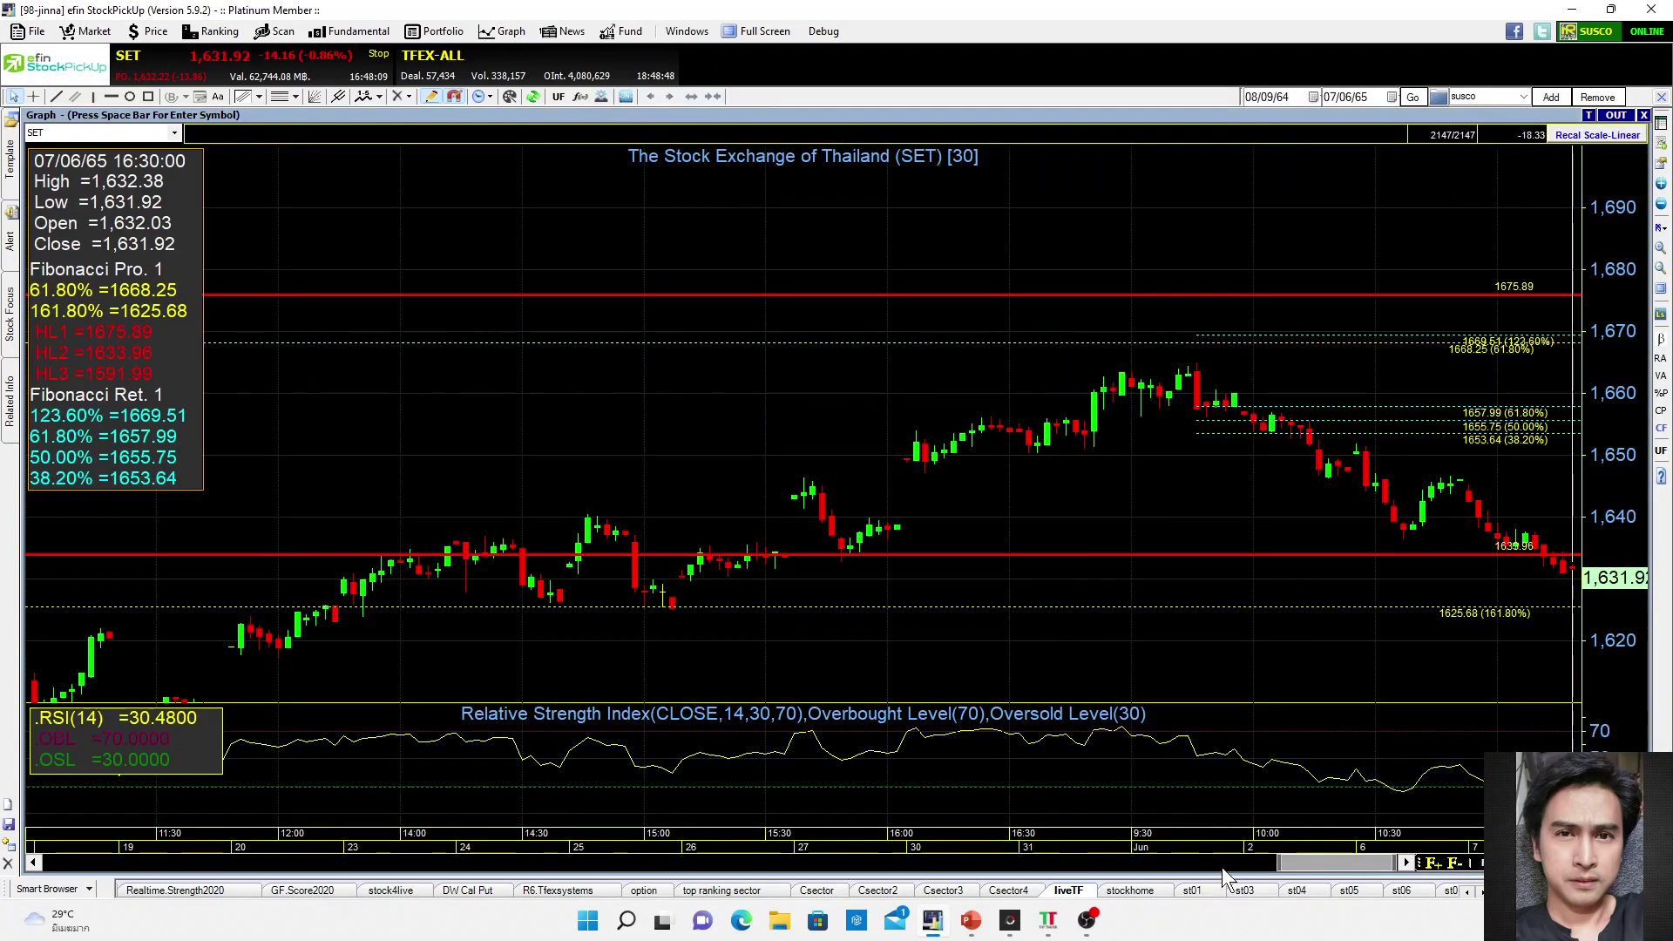
{"action": "left_click_drag", "start_coordinate": [1276, 865], "coordinate": [1185, 865]}
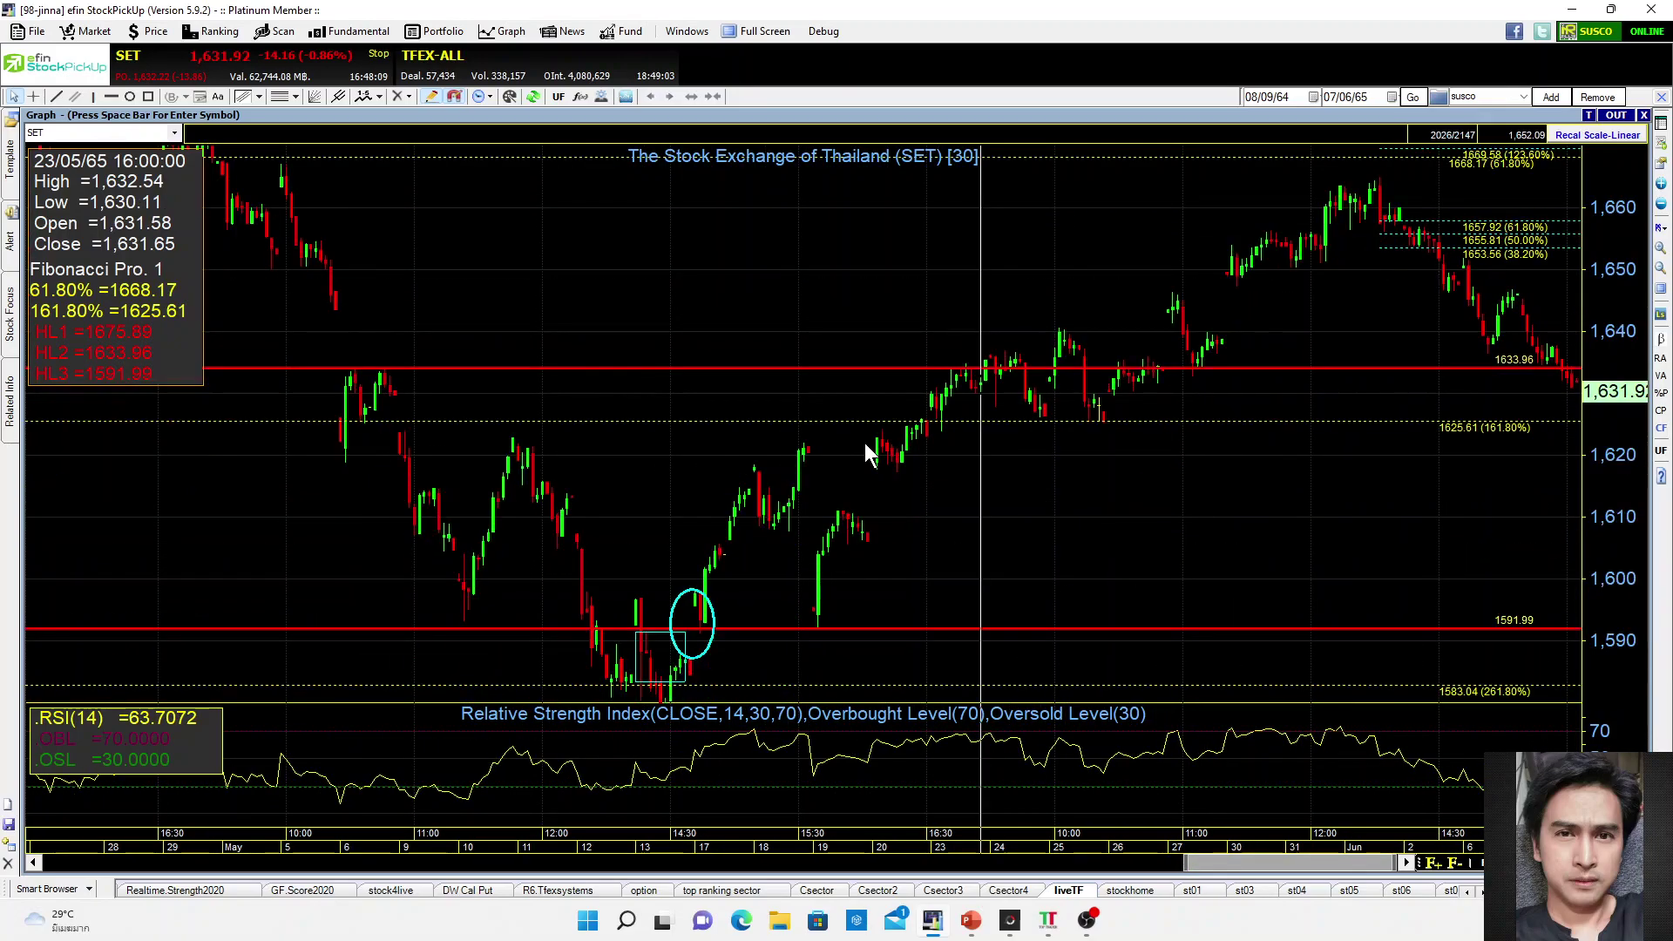
{"action": "left_click", "coordinate": [39, 865]}
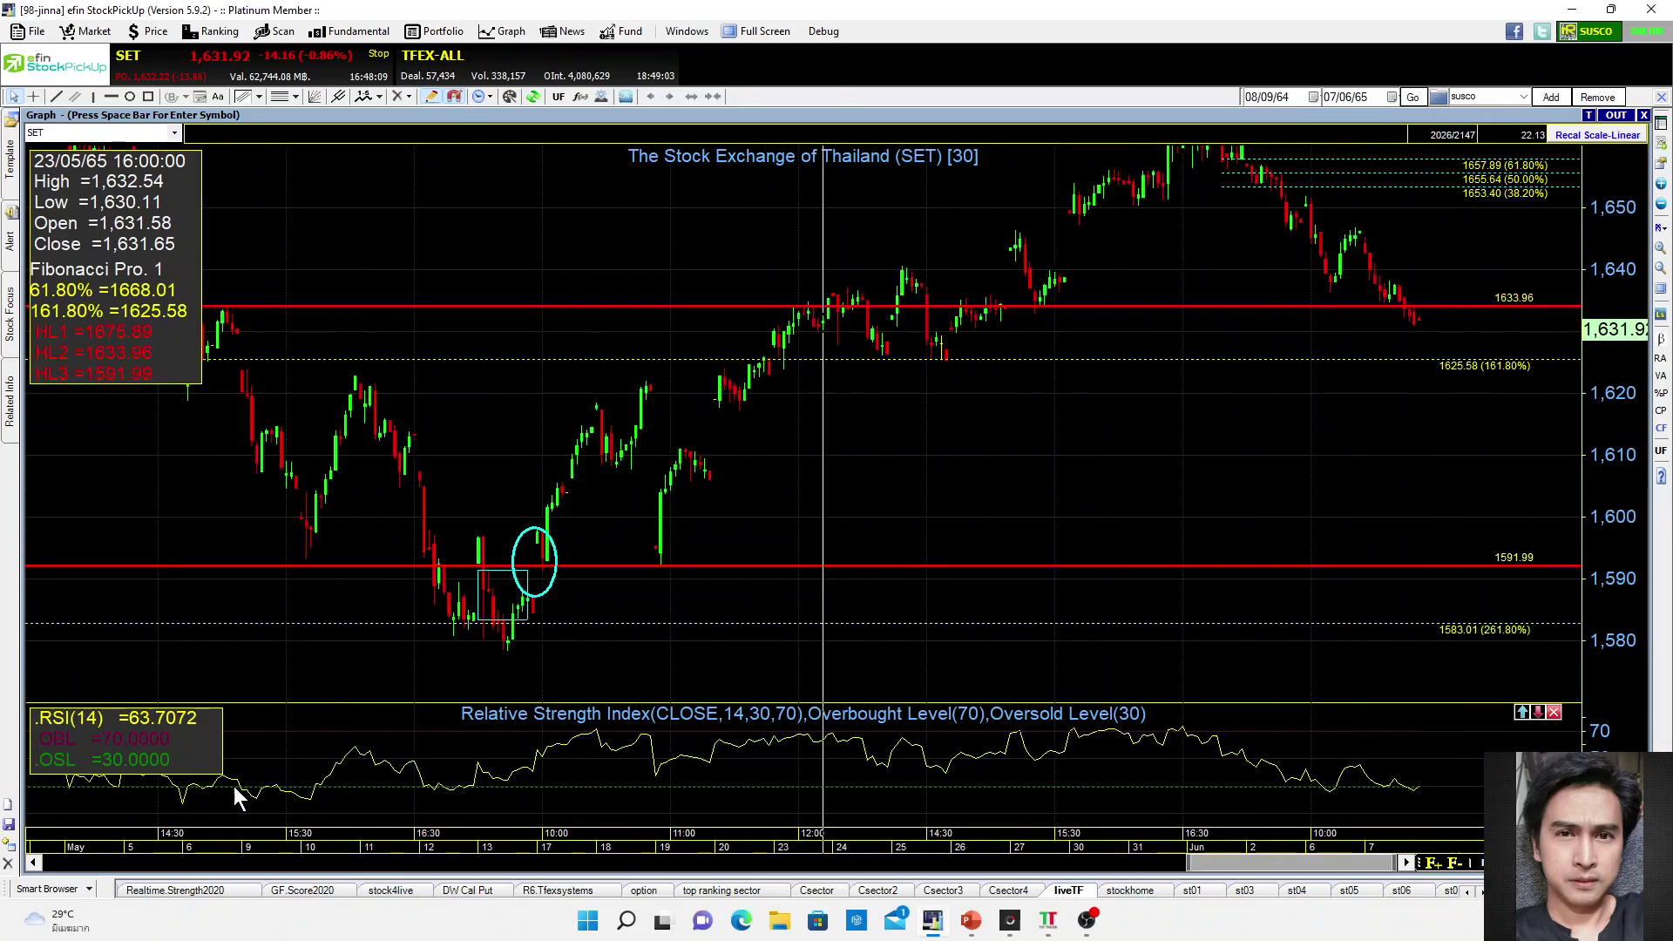
{"action": "left_click", "coordinate": [1057, 462]}
{"action": "scroll", "coordinate": [1131, 462], "scroll_direction": "up", "scroll_amount": 3}
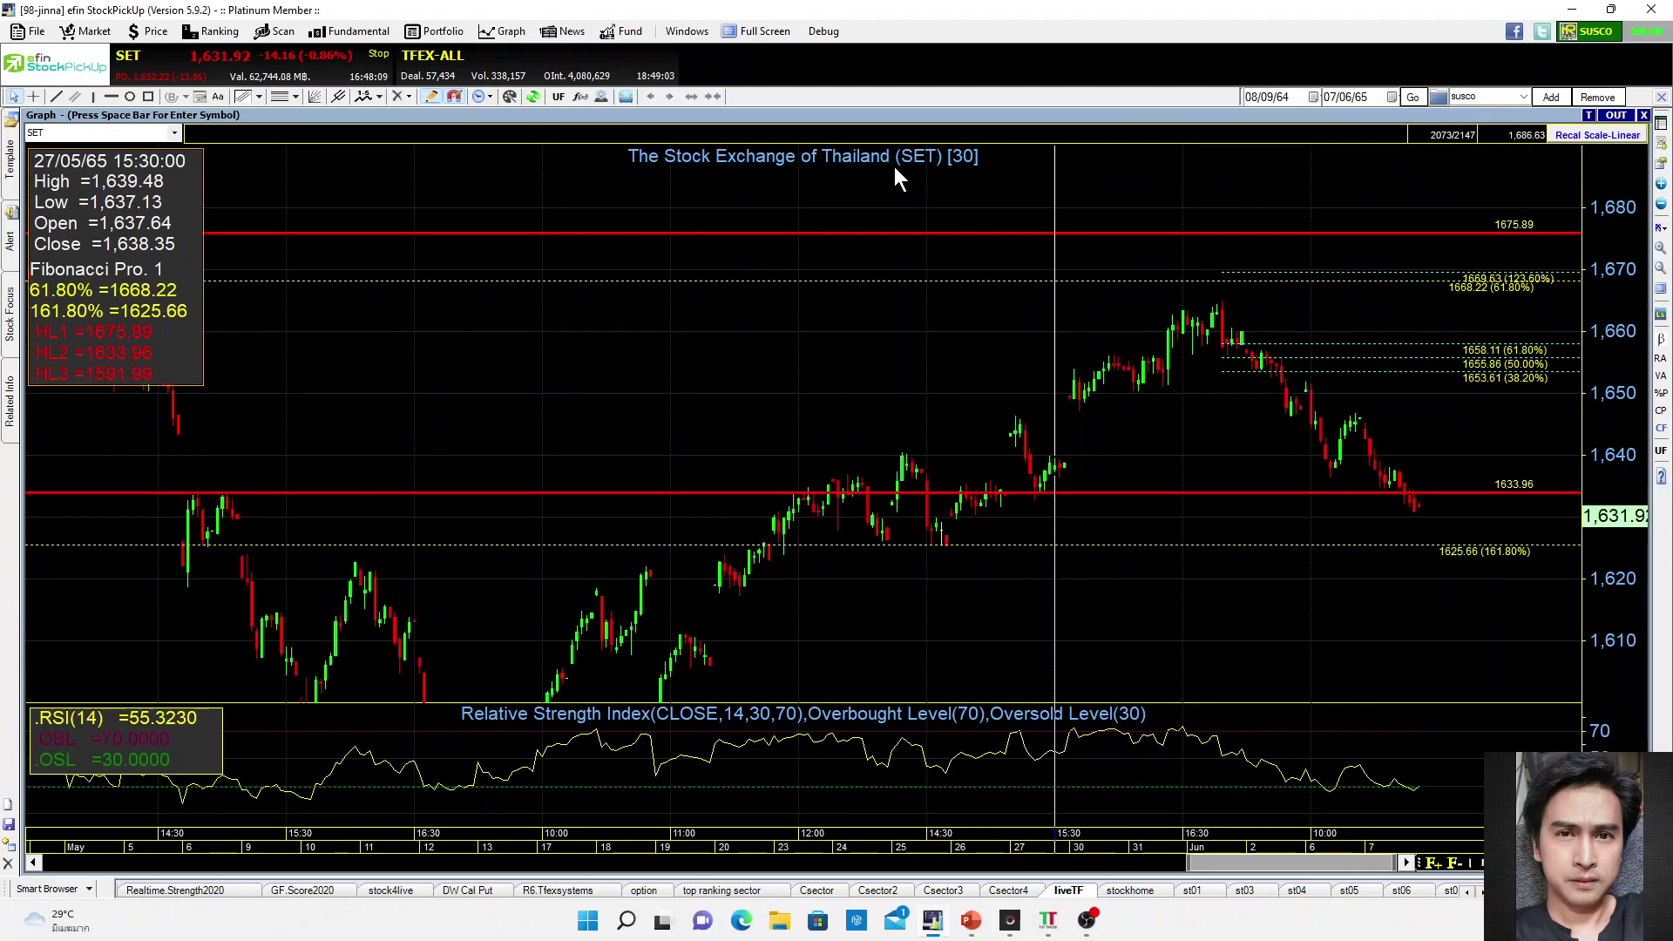
Examine the enlarged daily SET chart once more, from and back to the four-chart layout.
{"action": "double_click", "coordinate": [910, 114]}
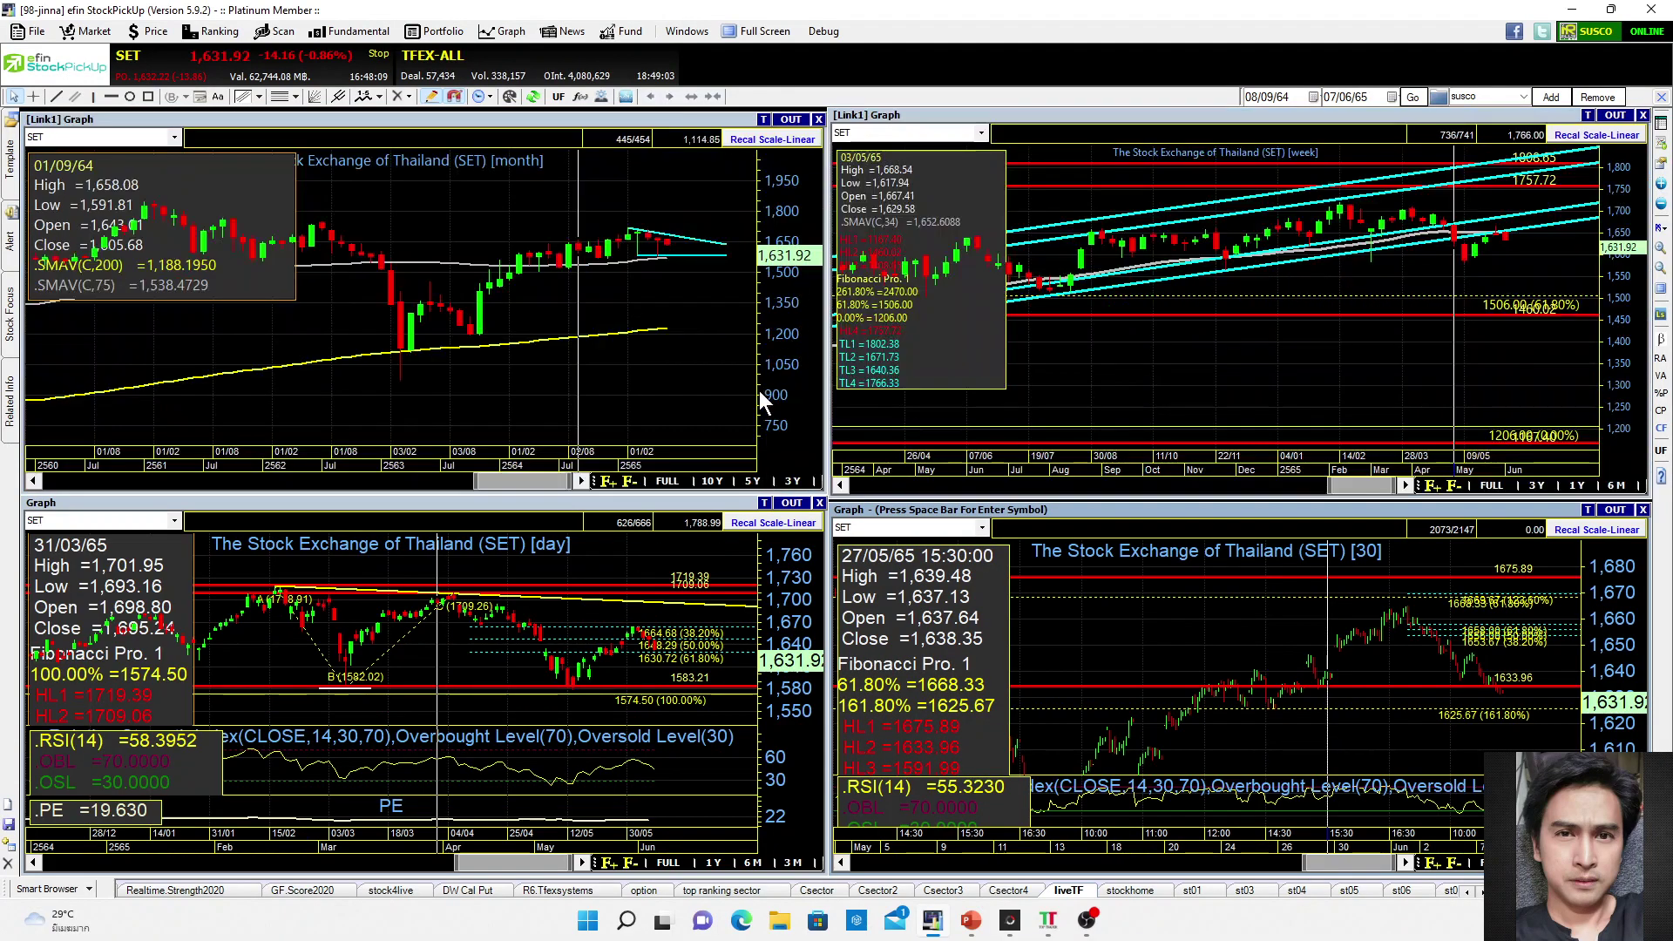
{"action": "double_click", "coordinate": [668, 504]}
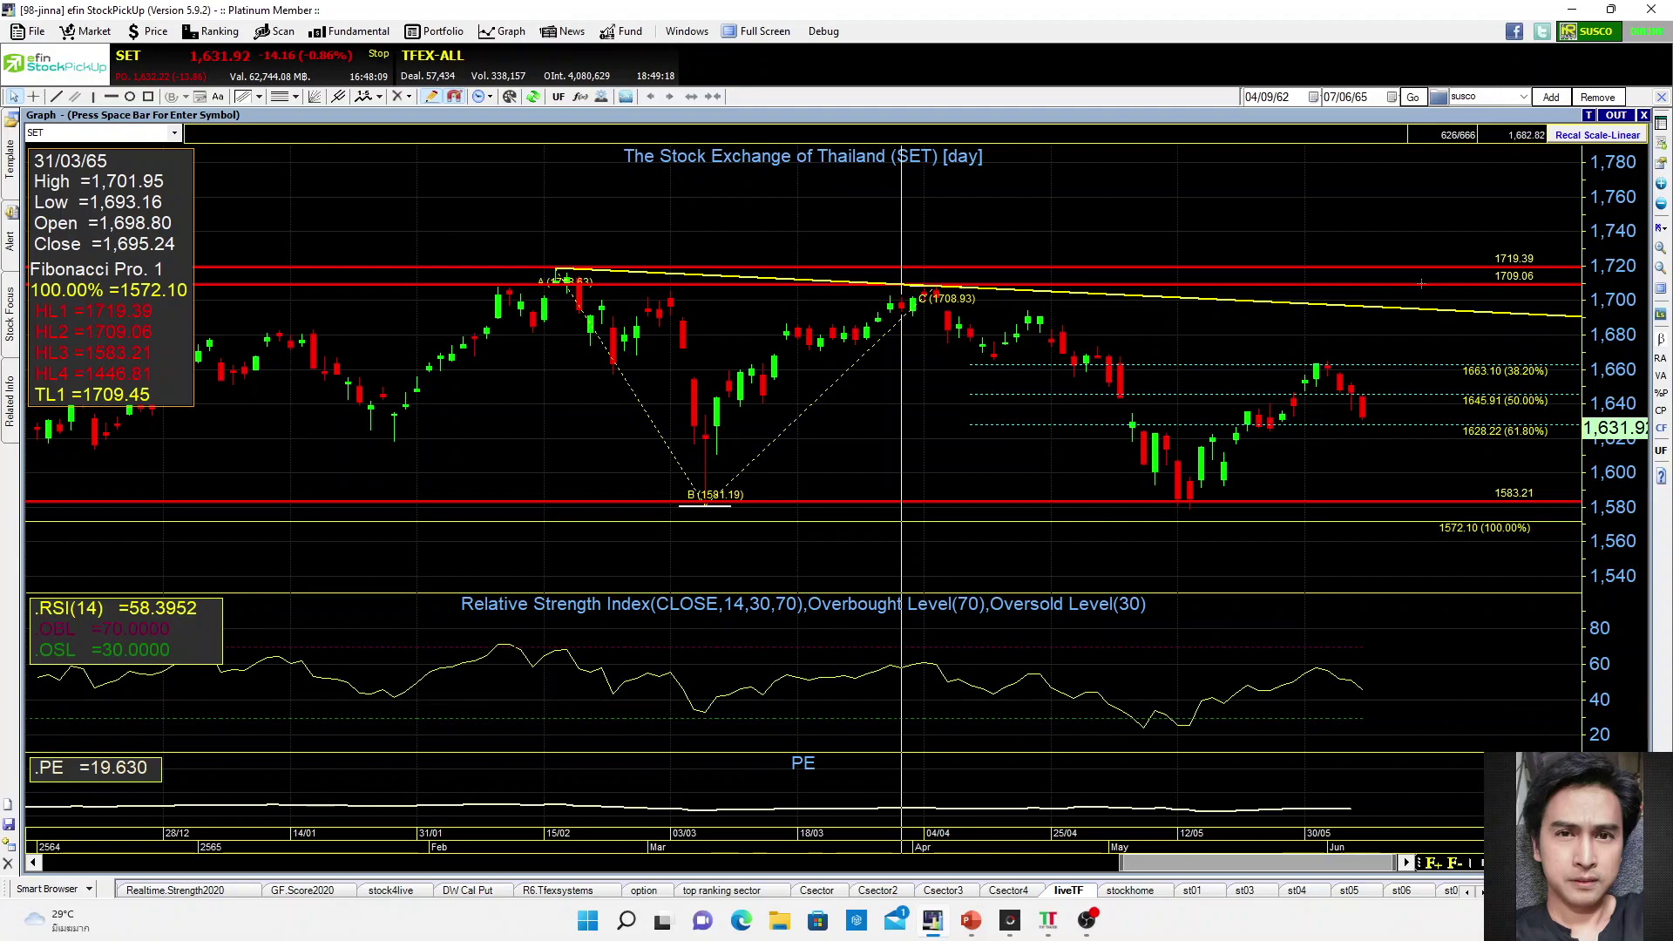
{"action": "double_click", "coordinate": [1265, 119]}
Enlarge the 30-minute SET chart and examine the candles around the 01/06/65 peak against the Fibonacci levels and RSI.
{"action": "double_click", "coordinate": [1216, 509]}
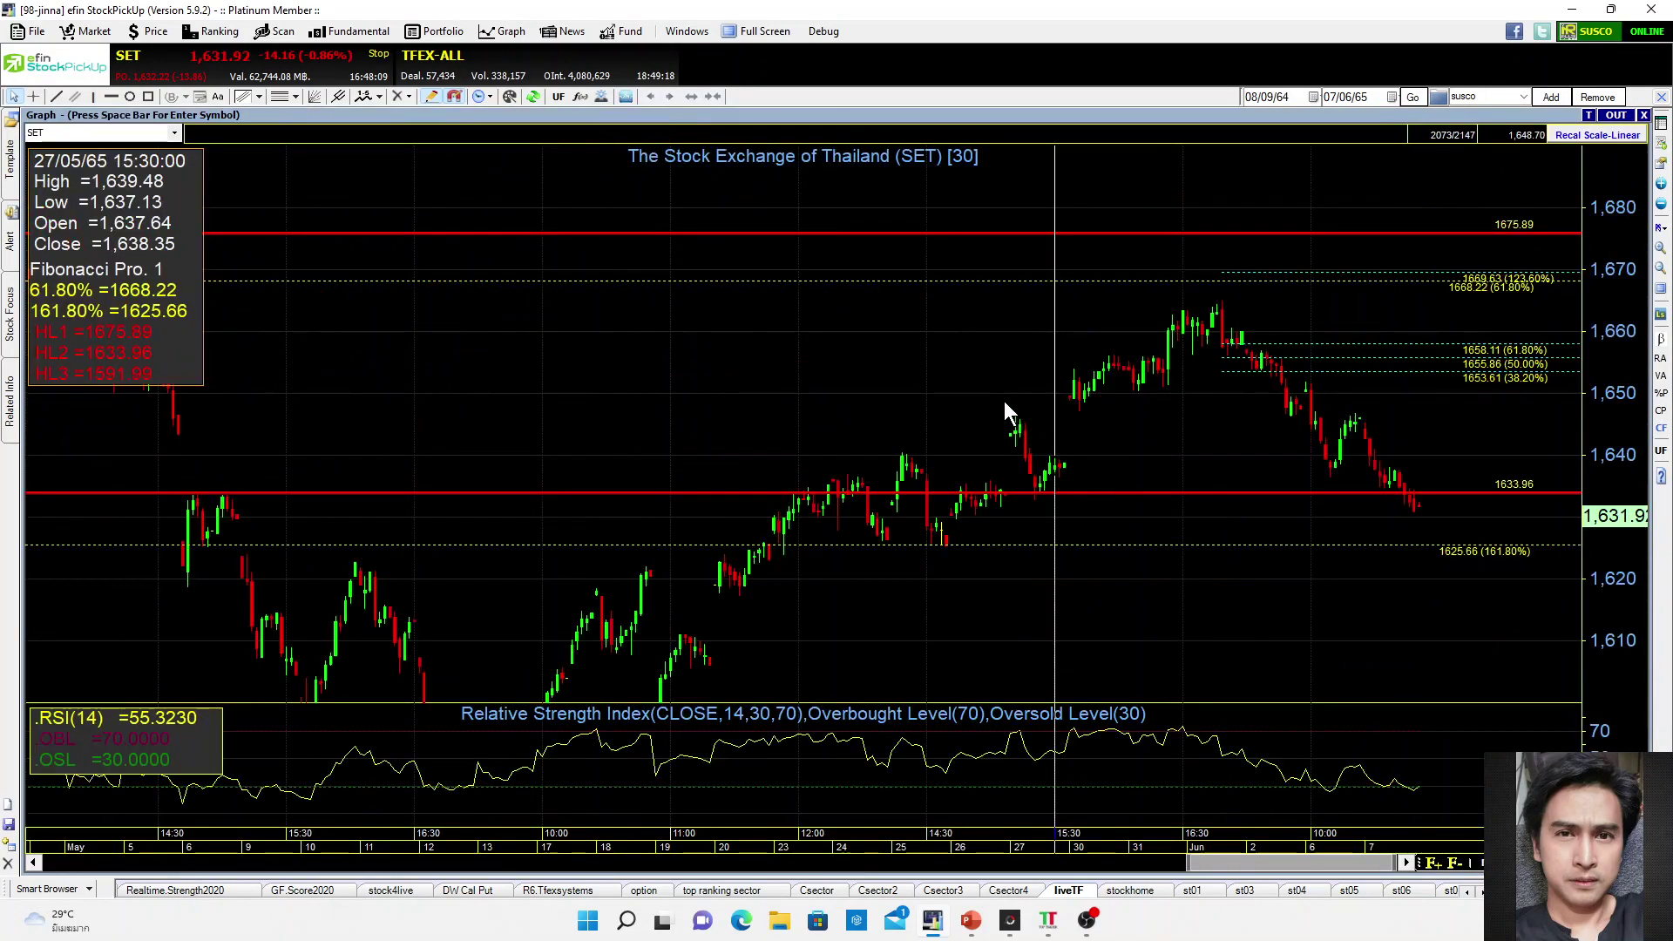
{"action": "left_click", "coordinate": [1122, 584]}
{"action": "left_click_drag", "start_coordinate": [1131, 585], "coordinate": [1204, 354]}
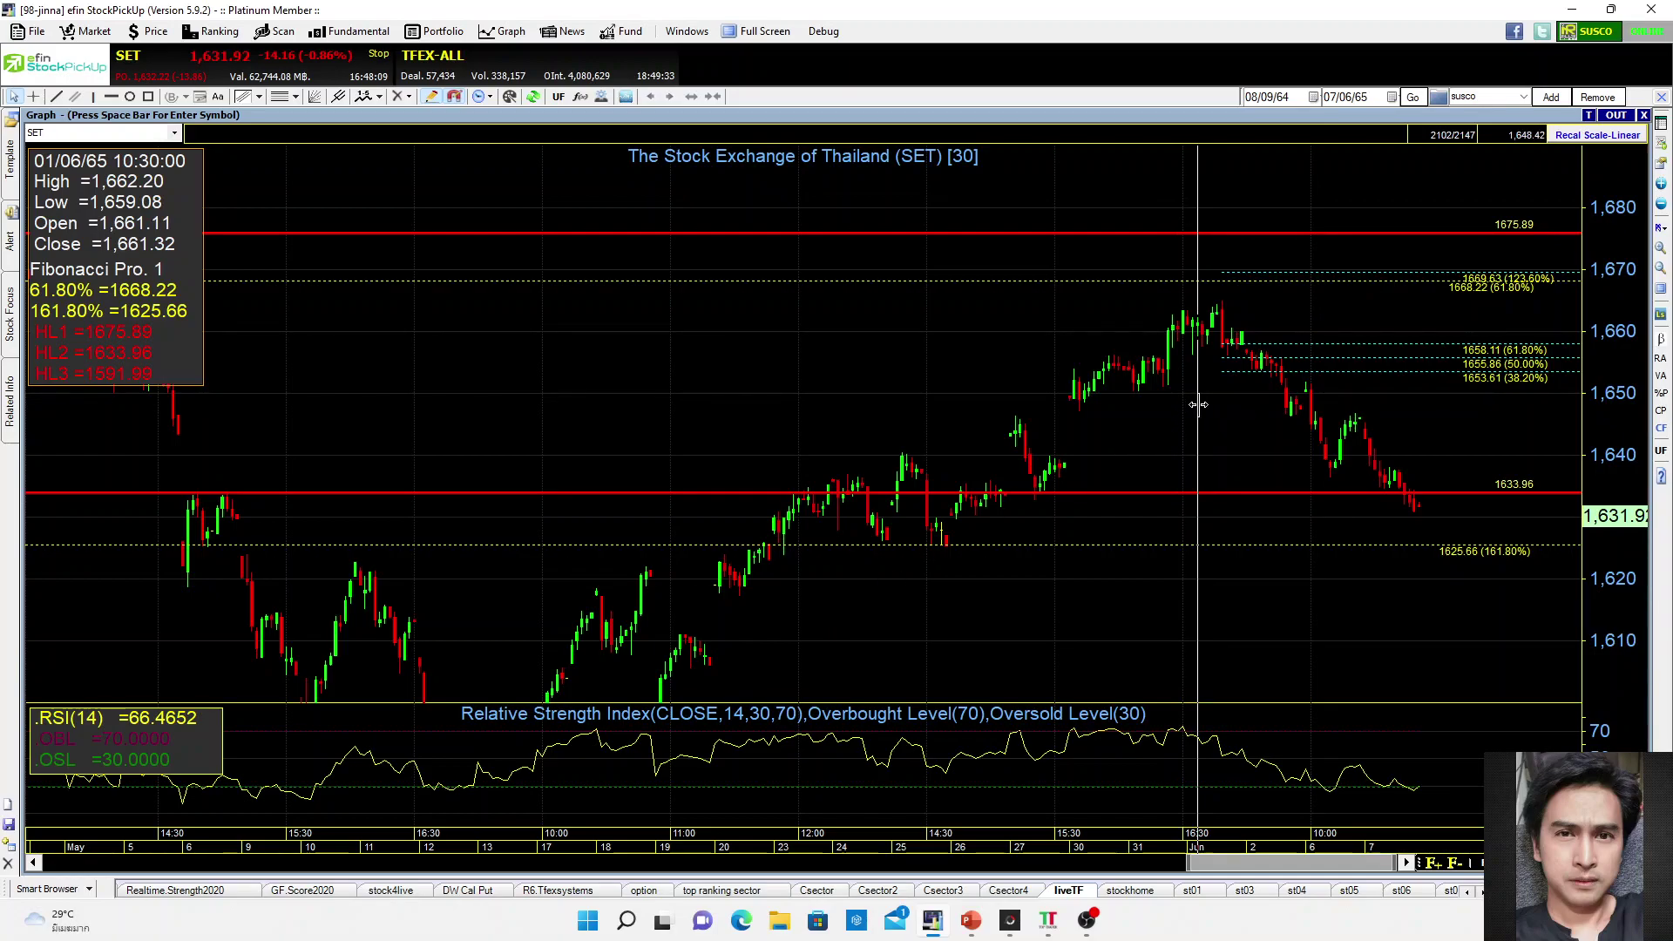
{"action": "scroll", "coordinate": [1196, 416], "scroll_direction": "down", "scroll_amount": 1}
{"action": "left_click", "coordinate": [1210, 353]}
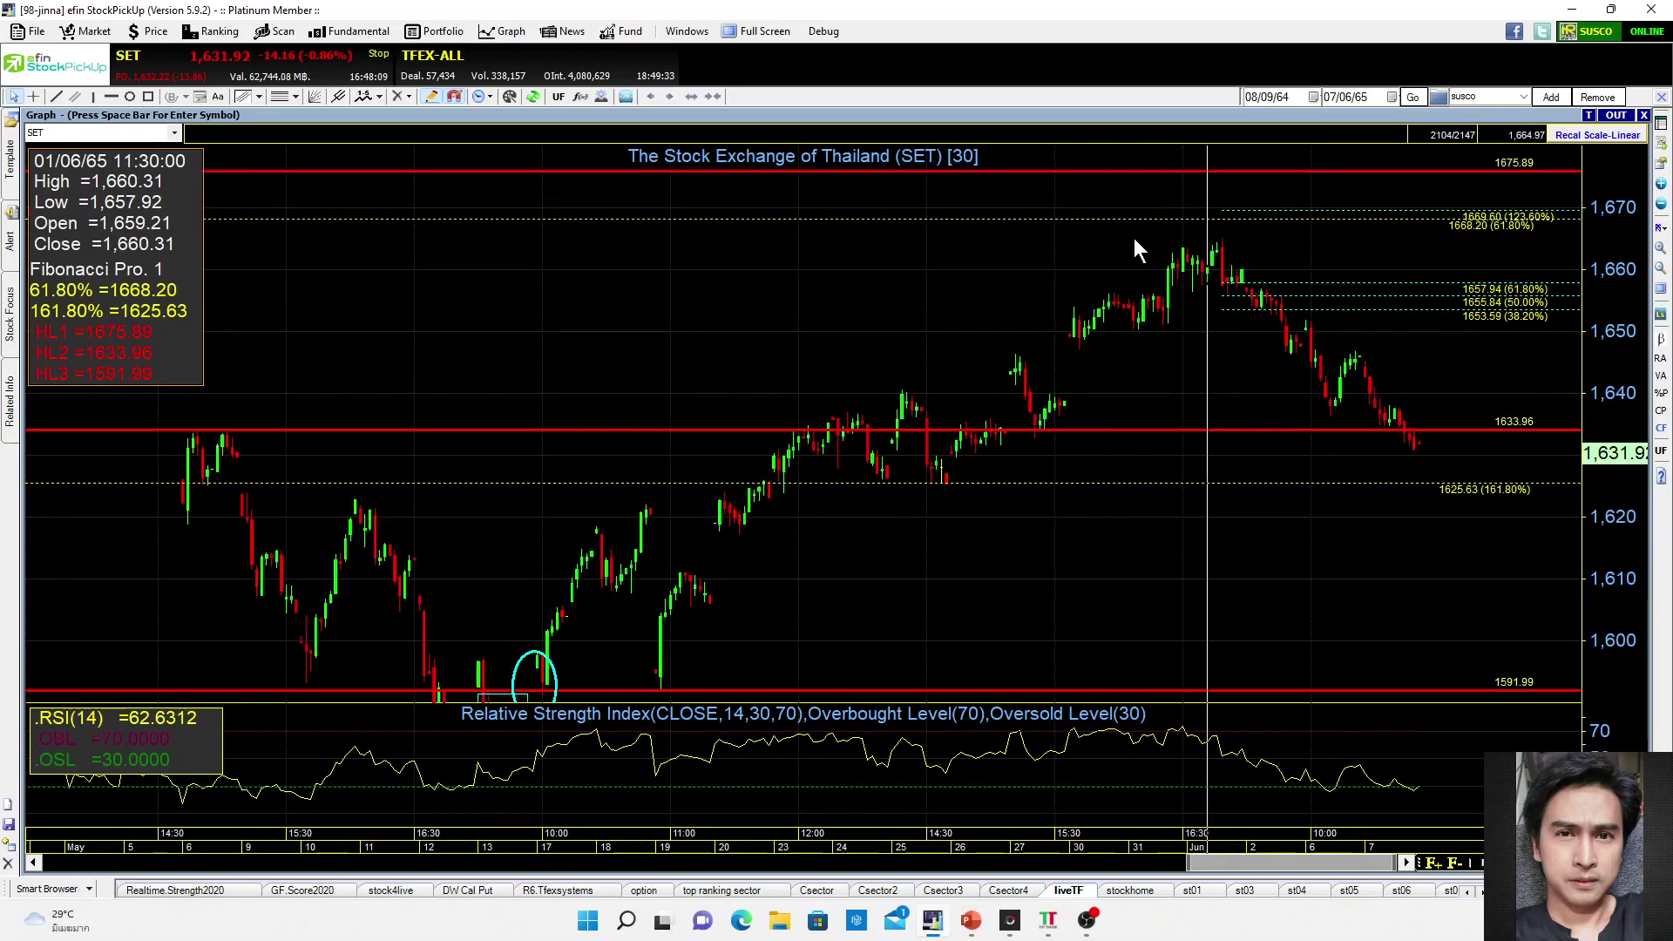
{"action": "left_click", "coordinate": [1193, 555]}
{"action": "left_click", "coordinate": [1182, 586]}
{"action": "left_click", "coordinate": [995, 314]}
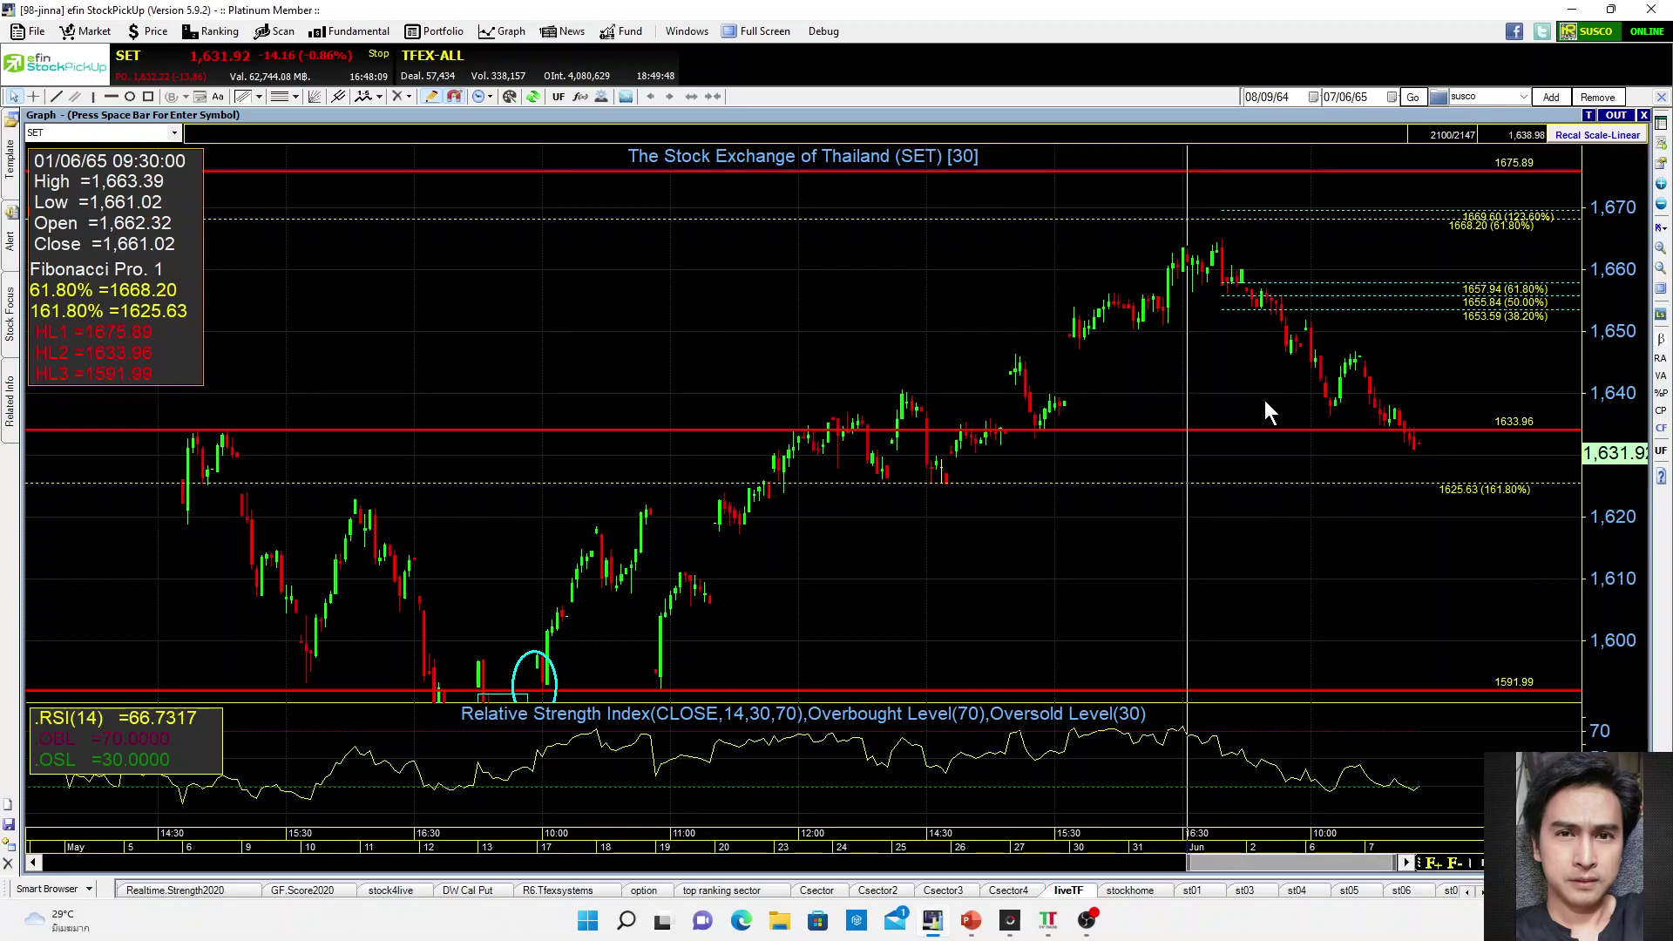
Examine the June decline on the 30-minute chart against the 1633.96 line and the 161.80% Fibonacci level.
{"action": "scroll", "coordinate": [1264, 400], "scroll_direction": "up", "scroll_amount": 2}
{"action": "scroll", "coordinate": [1264, 400], "scroll_direction": "up", "scroll_amount": 1}
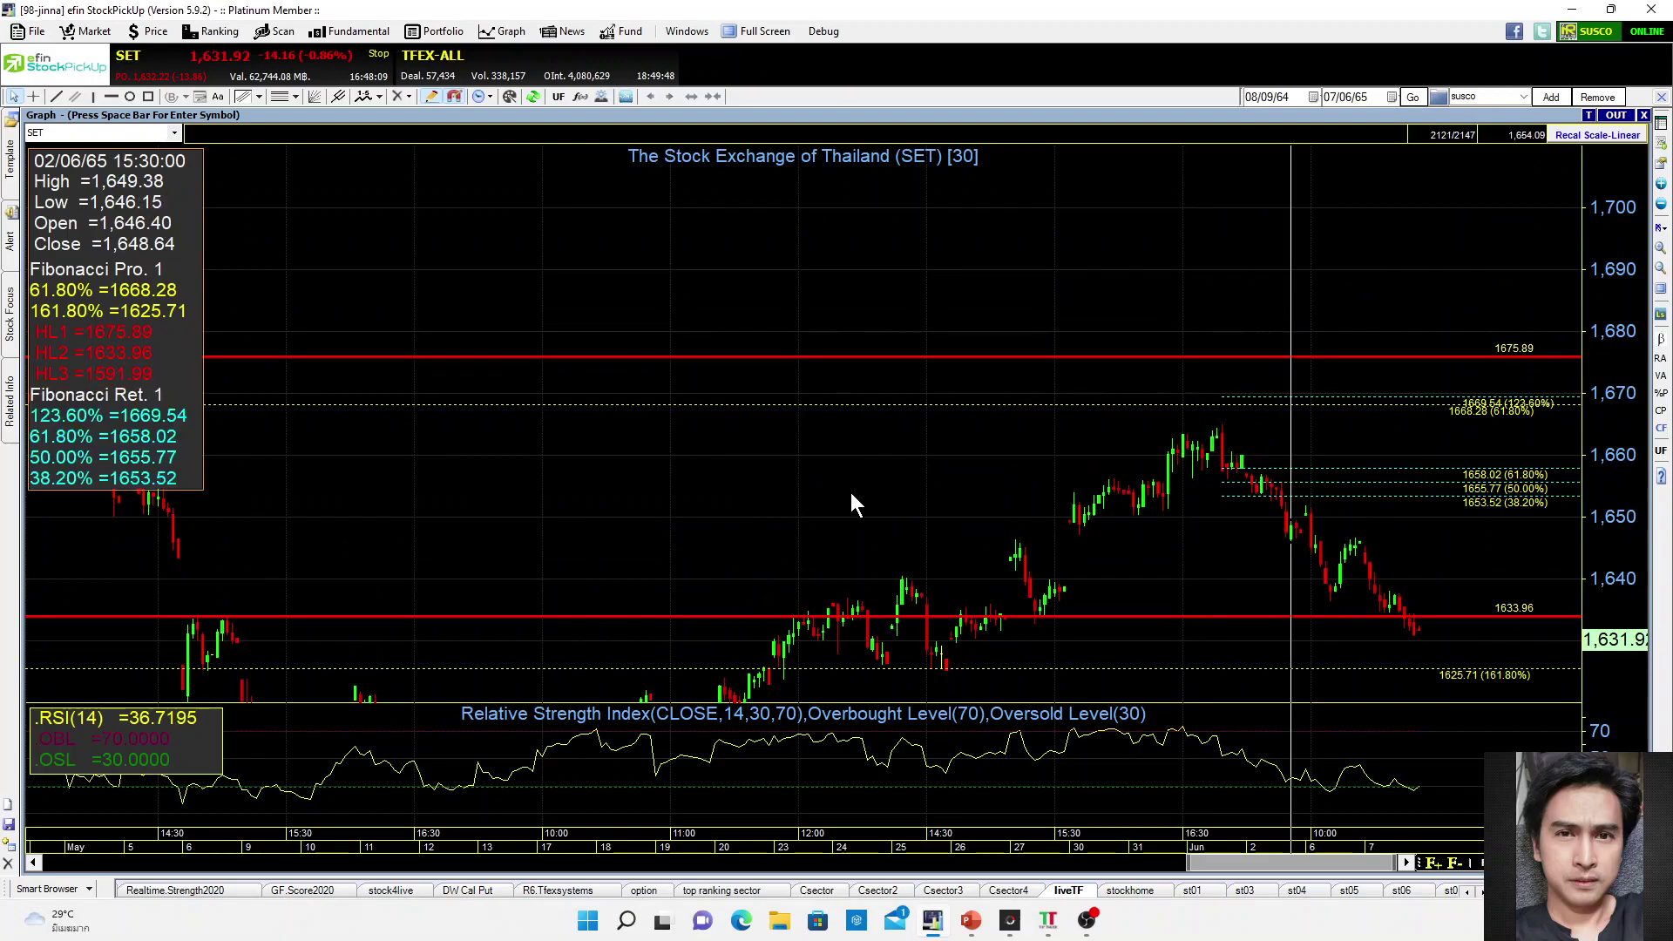
{"action": "left_click", "coordinate": [35, 863]}
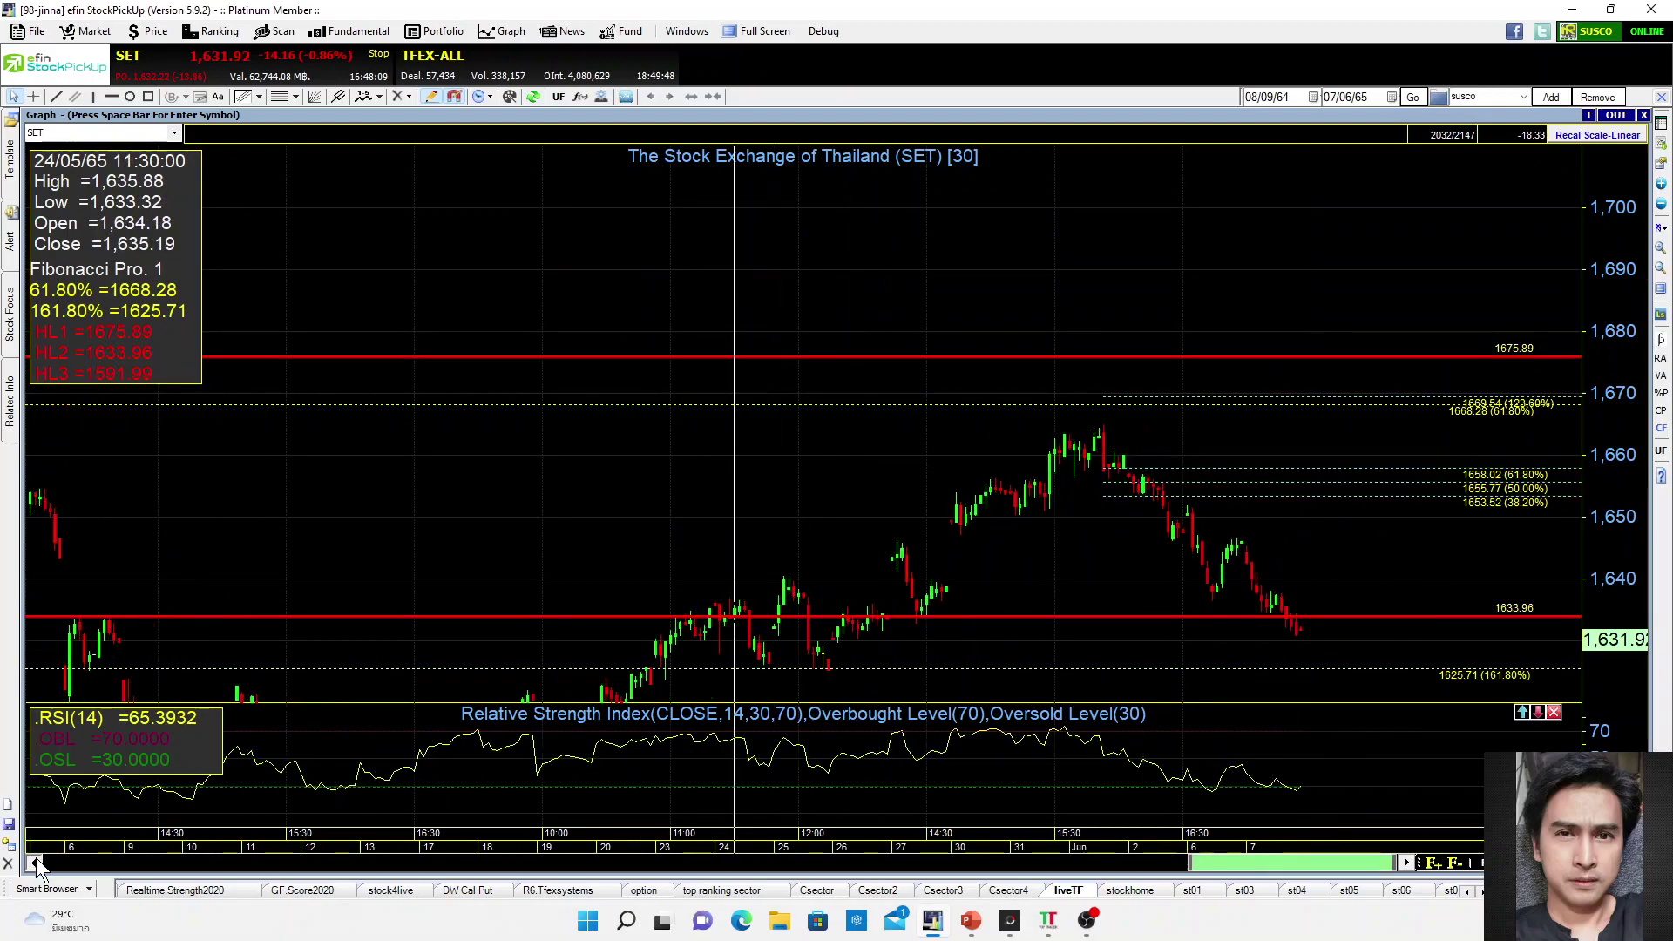
{"action": "left_click", "coordinate": [34, 863]}
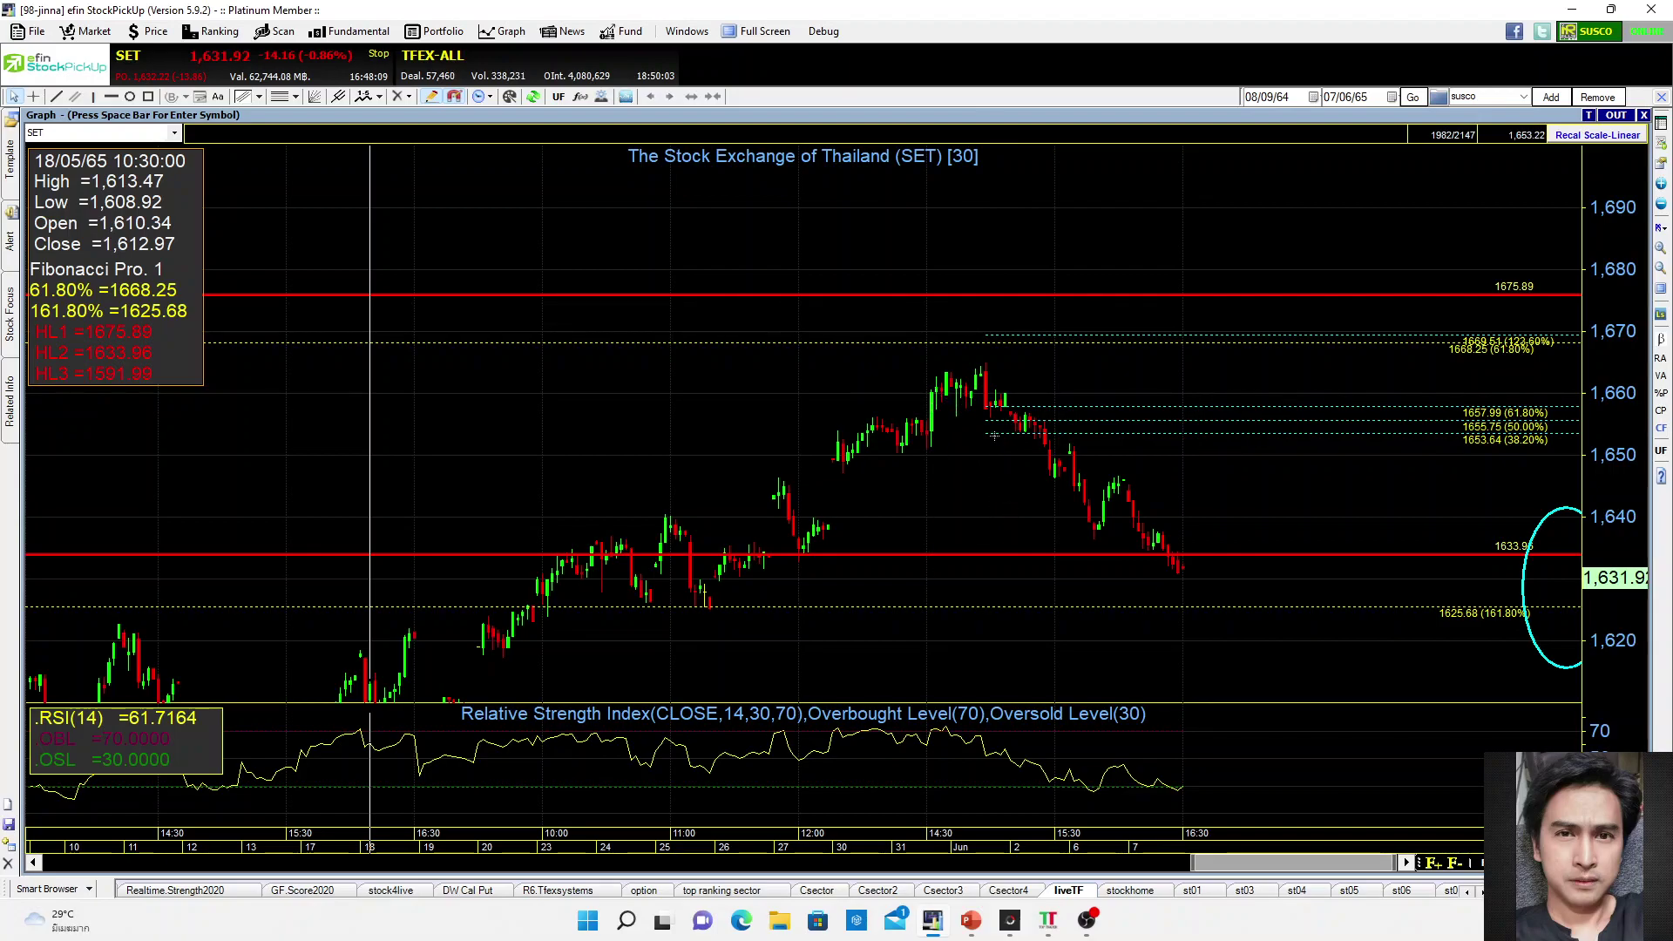
{"action": "scroll", "coordinate": [994, 435], "scroll_direction": "down", "scroll_amount": 2}
{"action": "scroll", "coordinate": [854, 463], "scroll_direction": "down", "scroll_amount": 2}
{"action": "scroll", "coordinate": [842, 394], "scroll_direction": "up", "scroll_amount": 2}
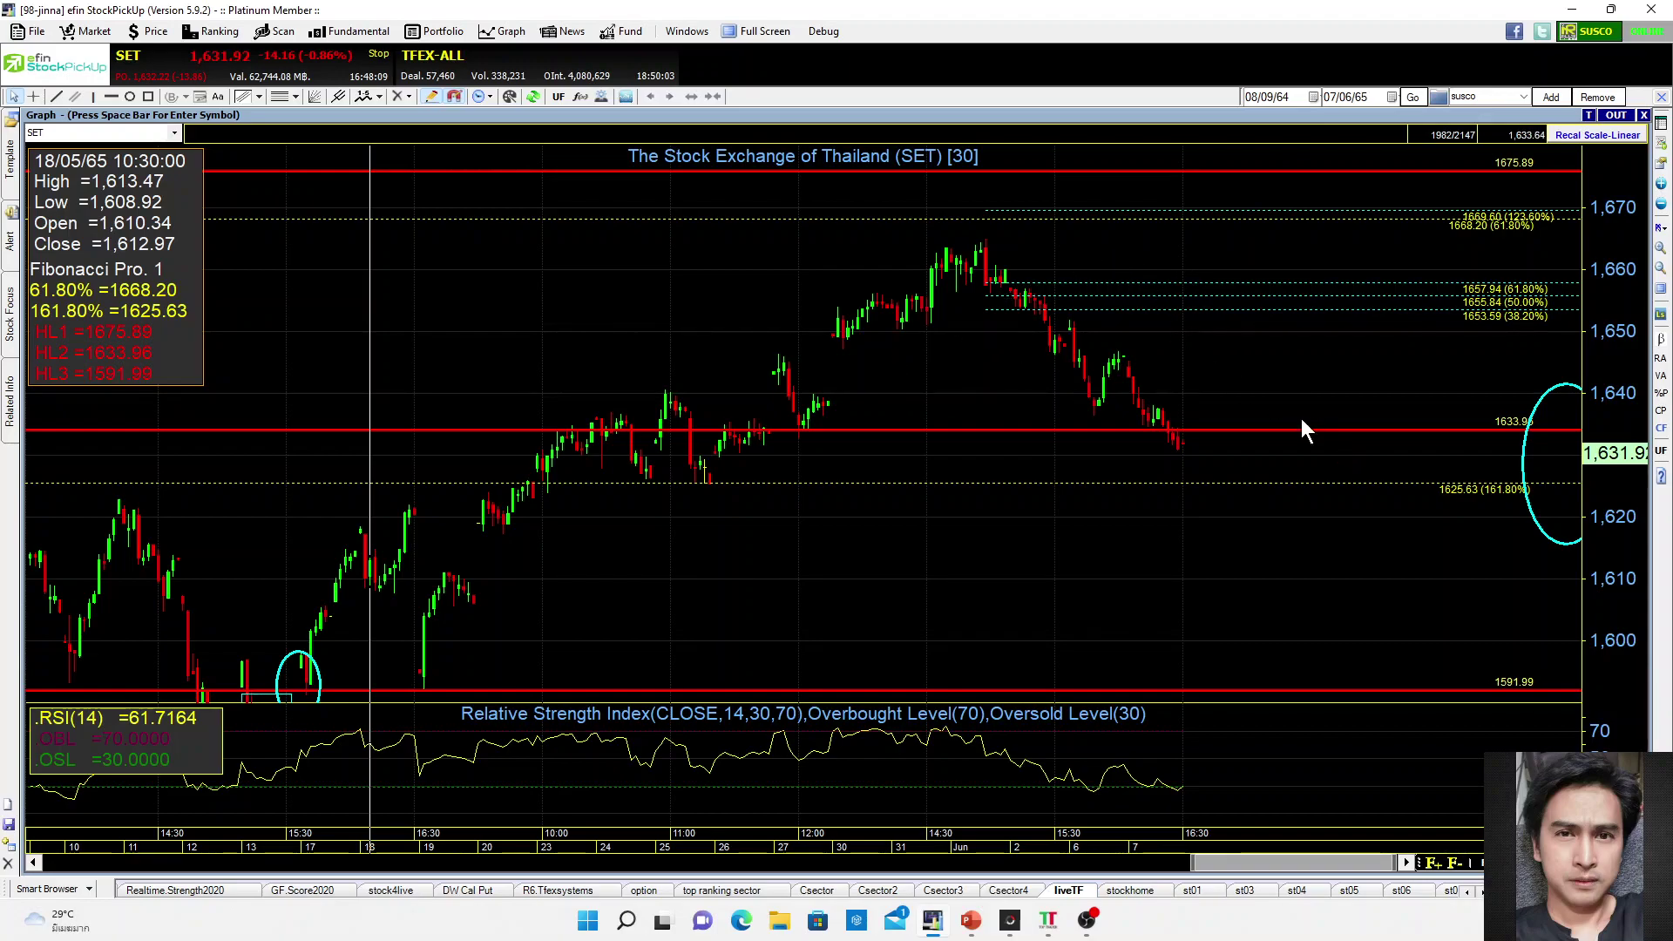
{"action": "scroll", "coordinate": [990, 421], "scroll_direction": "up", "scroll_amount": 2}
{"action": "scroll", "coordinate": [978, 447], "scroll_direction": "down", "scroll_amount": 1}
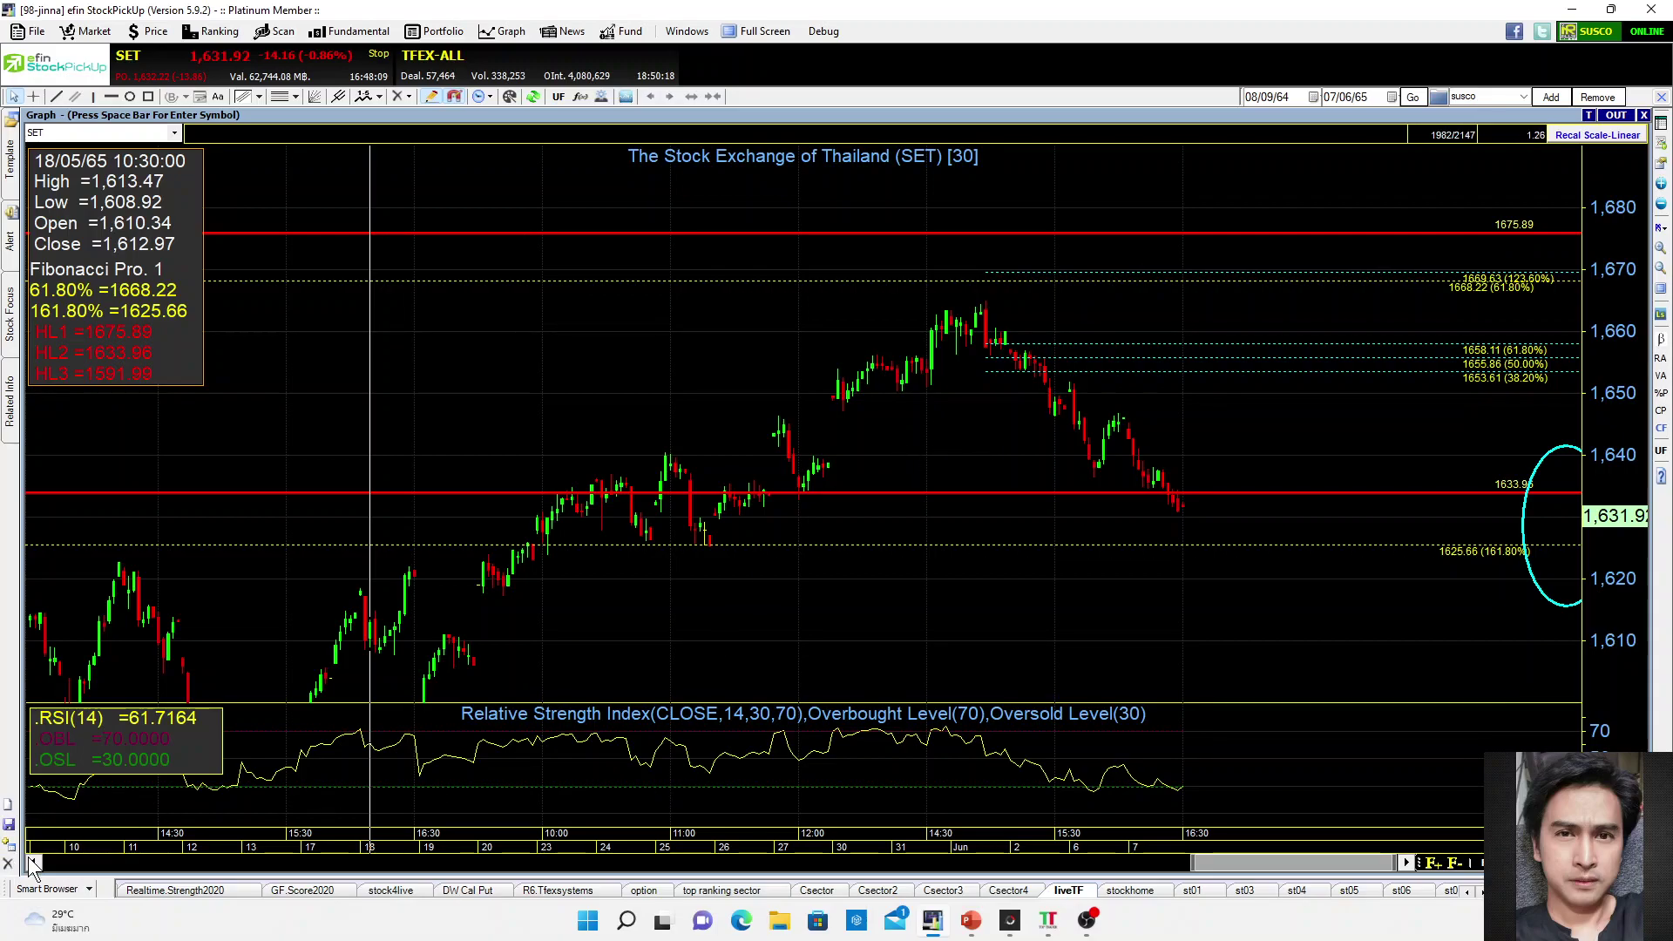
Hide the crosshair and its data box, and delete all drawings from the 30-minute SET chart.
{"action": "left_click", "coordinate": [14, 96]}
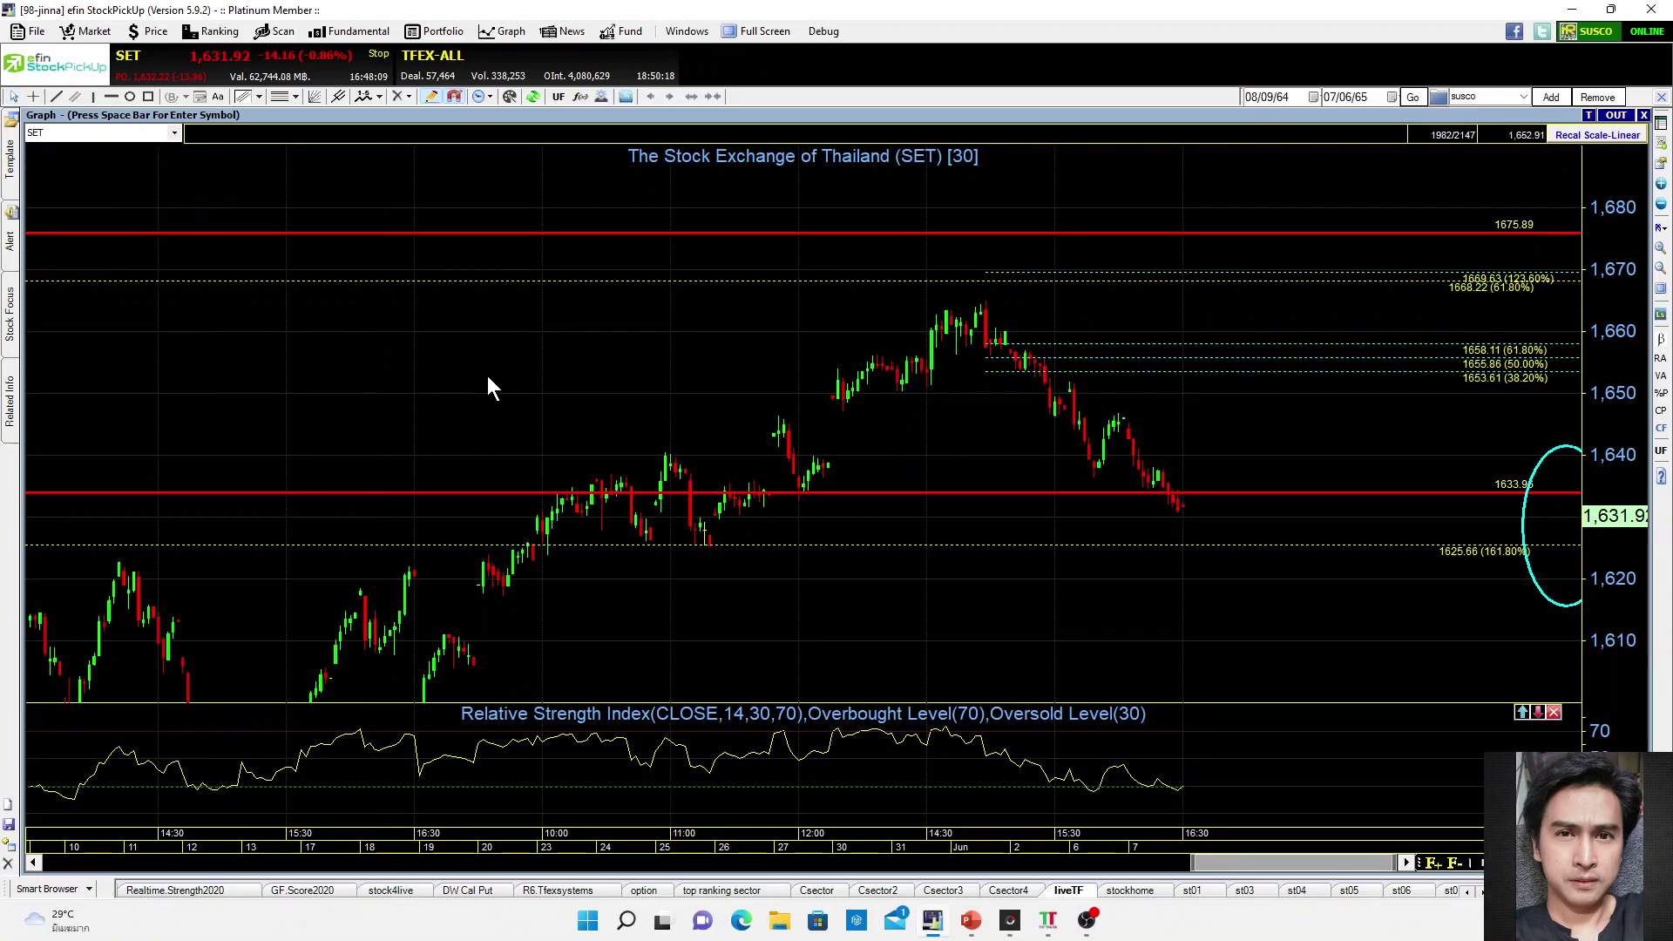
{"action": "scroll", "coordinate": [712, 495], "scroll_direction": "down", "scroll_amount": 3}
{"action": "mouse_move", "coordinate": [1194, 863]}
{"action": "left_mouse_down"}
{"action": "mouse_move", "coordinate": [1095, 865]}
{"action": "mouse_move", "coordinate": [1185, 864]}
{"action": "left_mouse_up"}
{"action": "scroll", "coordinate": [656, 401], "scroll_direction": "up", "scroll_amount": 3}
{"action": "scroll", "coordinate": [656, 401], "scroll_direction": "down", "scroll_amount": 1}
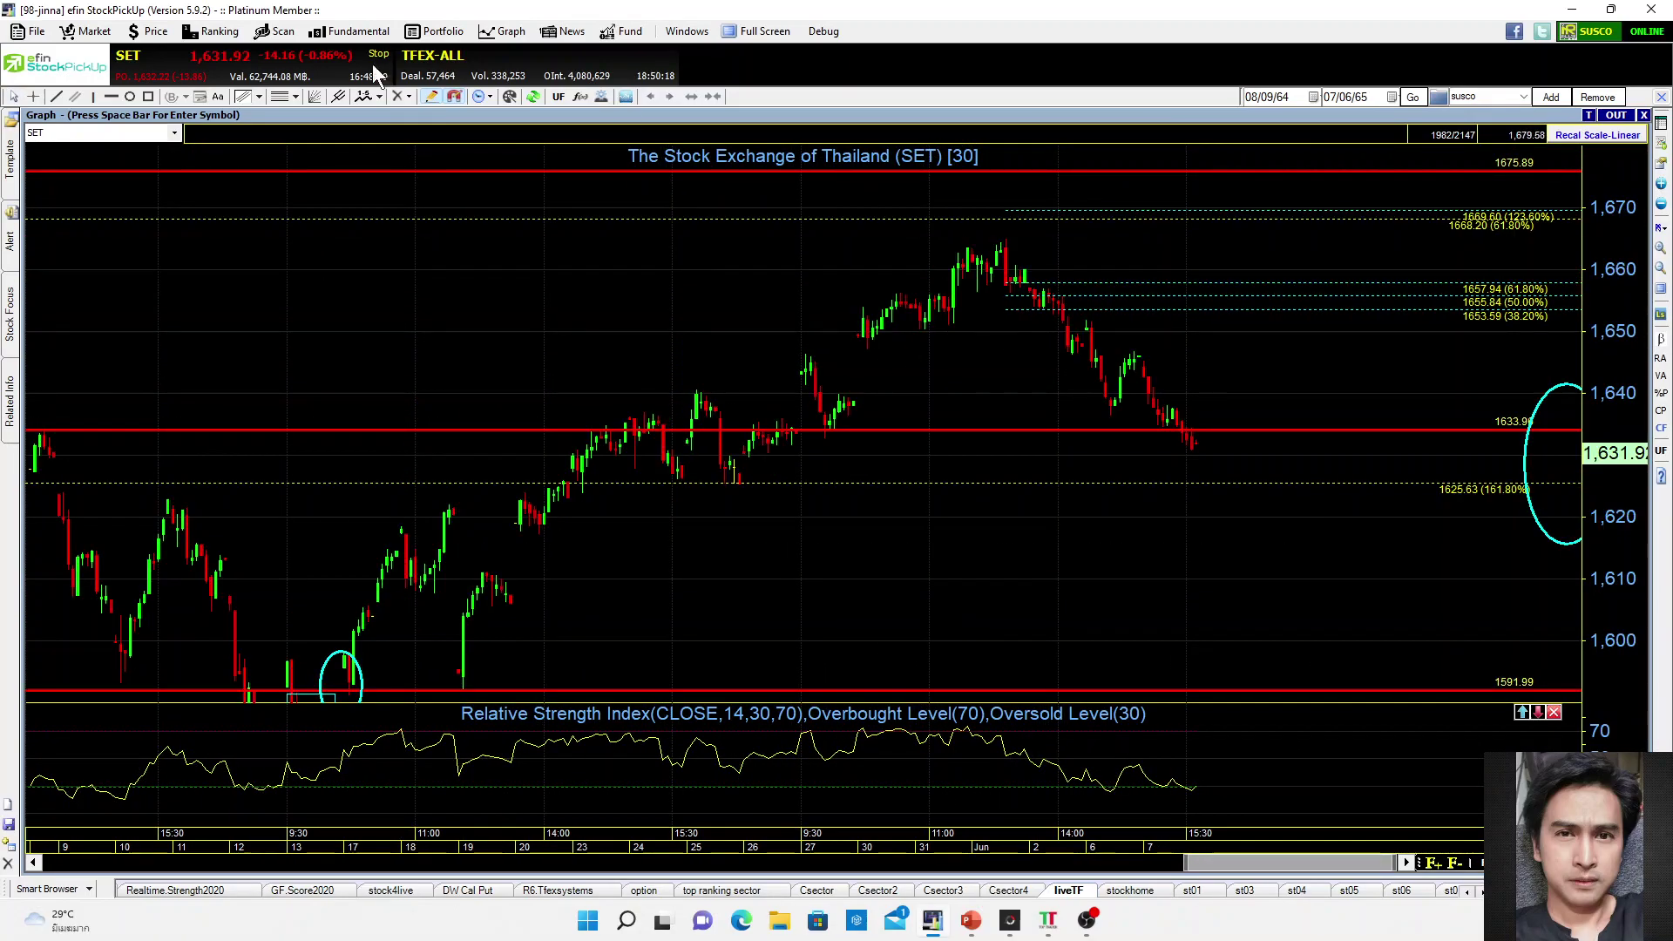
{"action": "left_click", "coordinate": [407, 97]}
{"action": "left_click", "coordinate": [433, 140]}
{"action": "scroll", "coordinate": [551, 394], "scroll_direction": "down", "scroll_amount": 2}
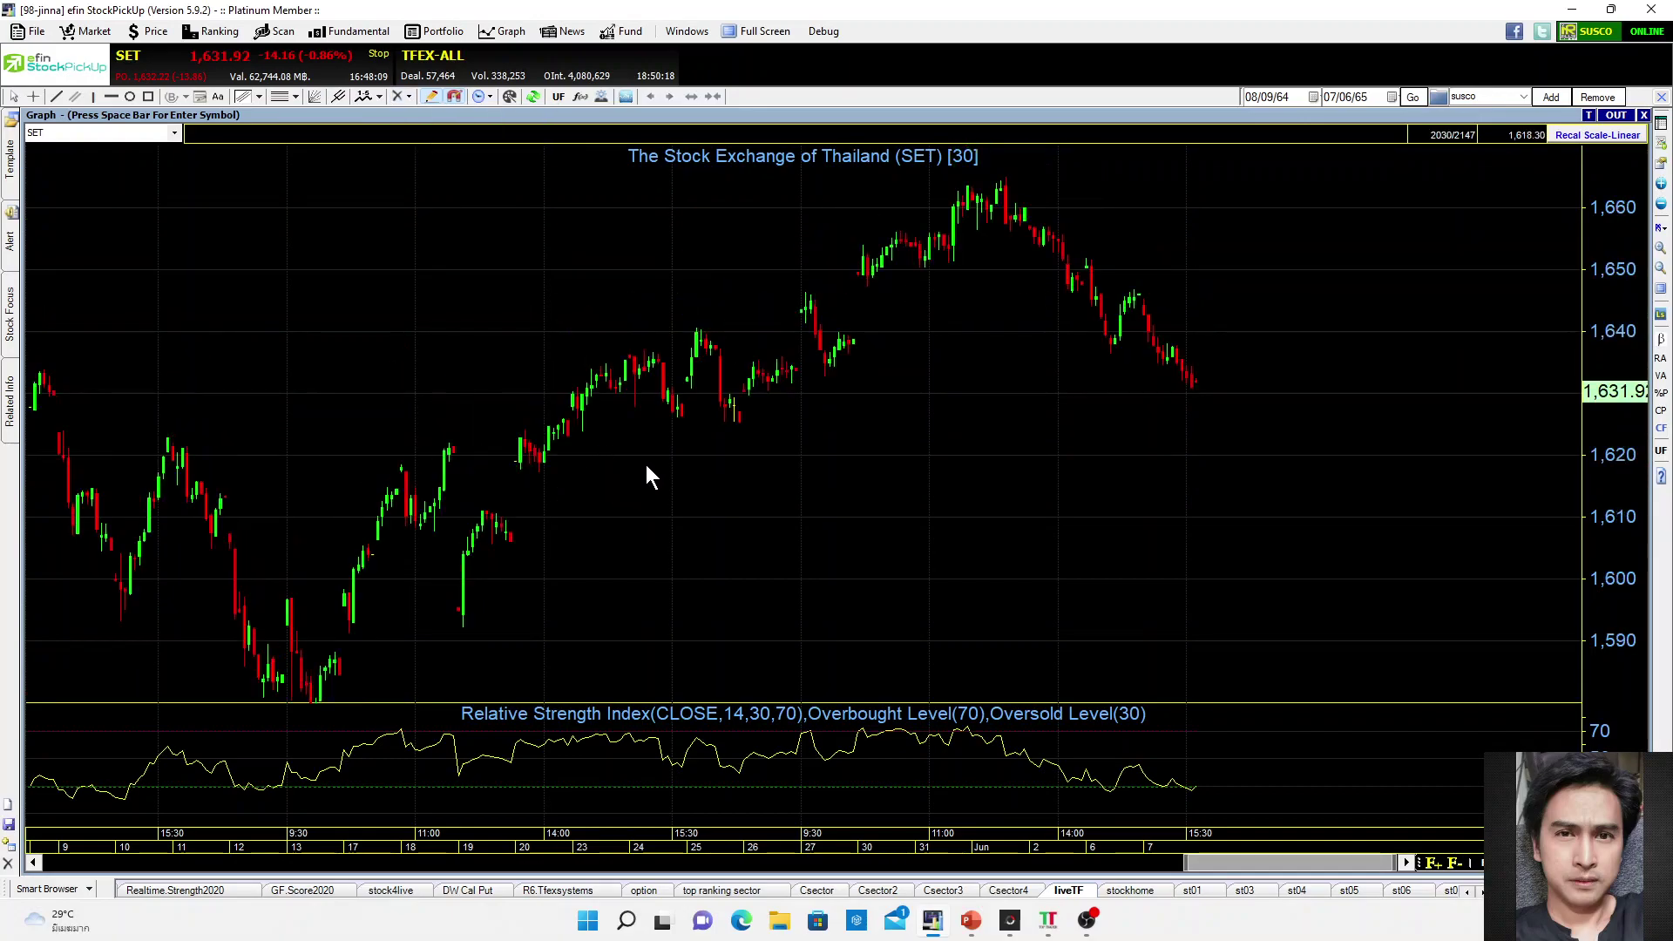
{"action": "scroll", "coordinate": [652, 462], "scroll_direction": "down", "scroll_amount": 2}
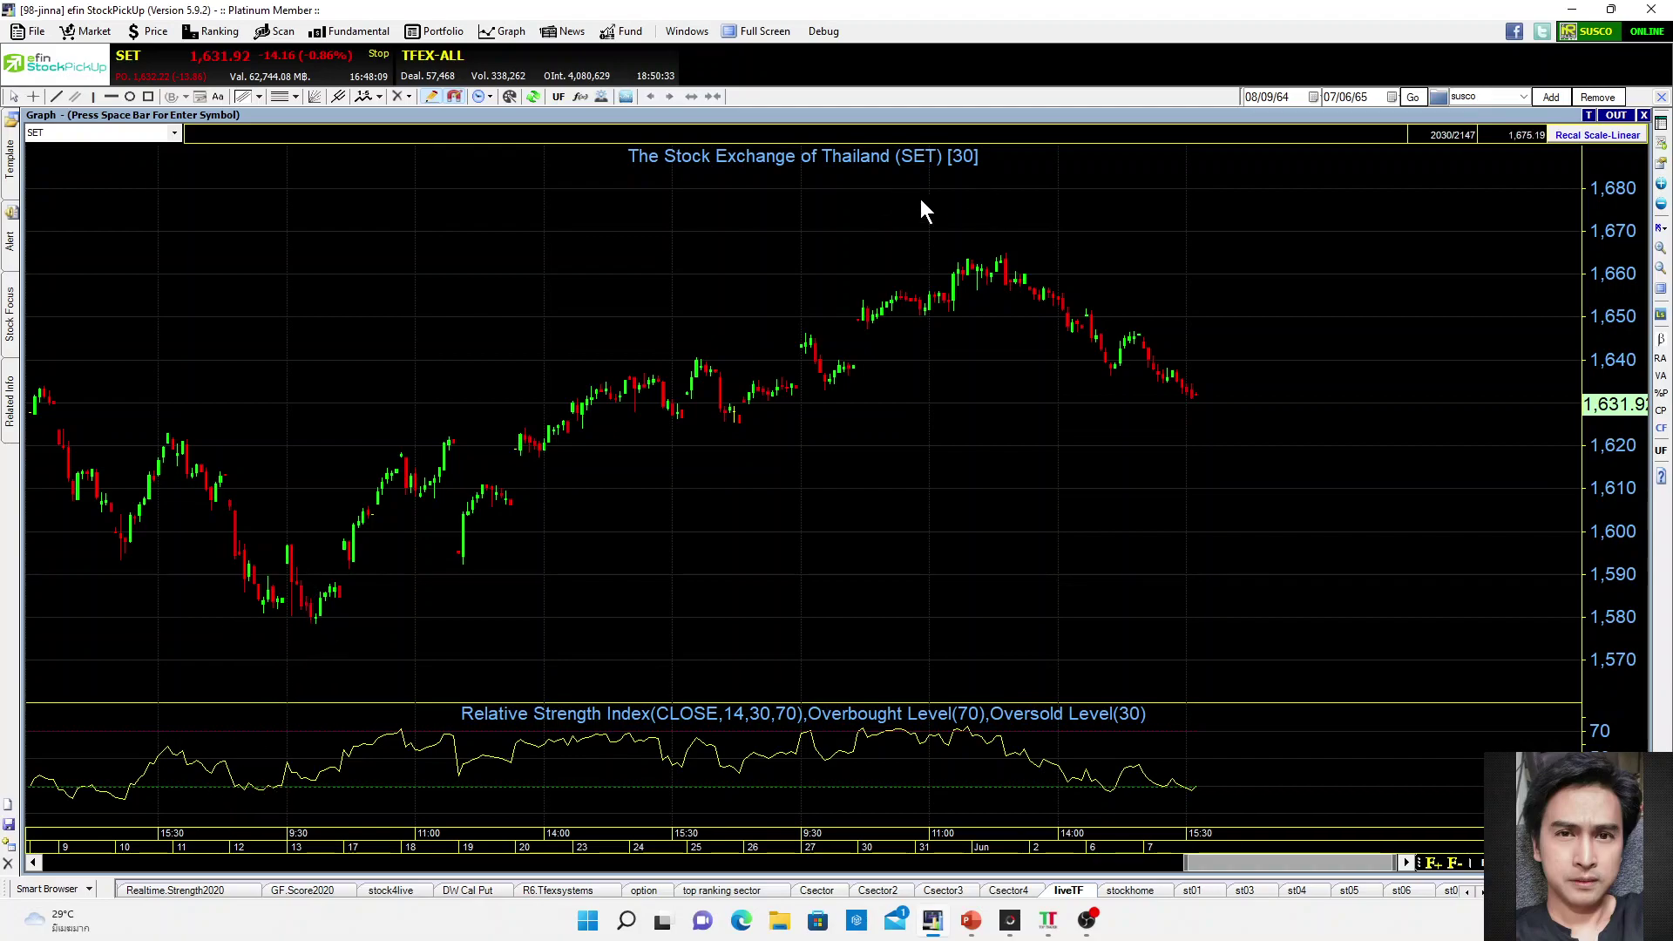
{"action": "left_click", "coordinate": [281, 96]}
{"action": "mouse_move", "coordinate": [319, 617]}
{"action": "left_mouse_down"}
{"action": "mouse_move", "coordinate": [1029, 523]}
{"action": "mouse_move", "coordinate": [1032, 438]}
{"action": "mouse_move", "coordinate": [829, 562]}
{"action": "left_mouse_up"}
{"action": "key", "text": "Delete"}
Draw a Fibonacci retracement from the mid-May low near 1,579 up to the early-June high near 1,665.
{"action": "left_click", "coordinate": [281, 97]}
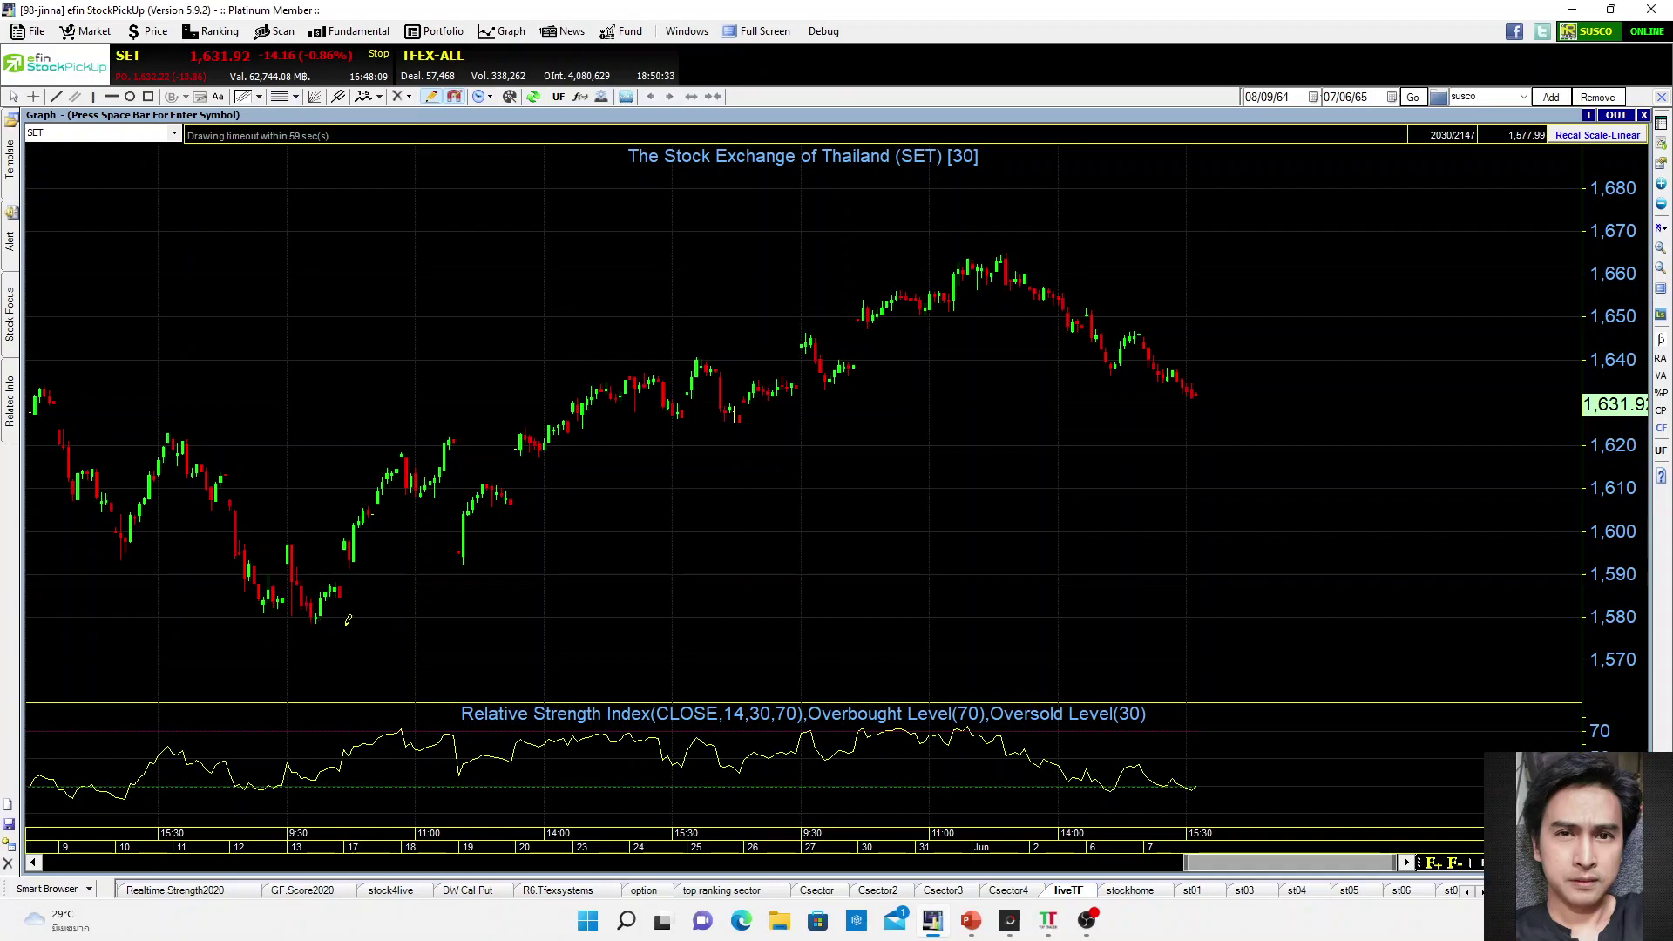
{"action": "left_click_drag", "start_coordinate": [318, 620], "coordinate": [1015, 247]}
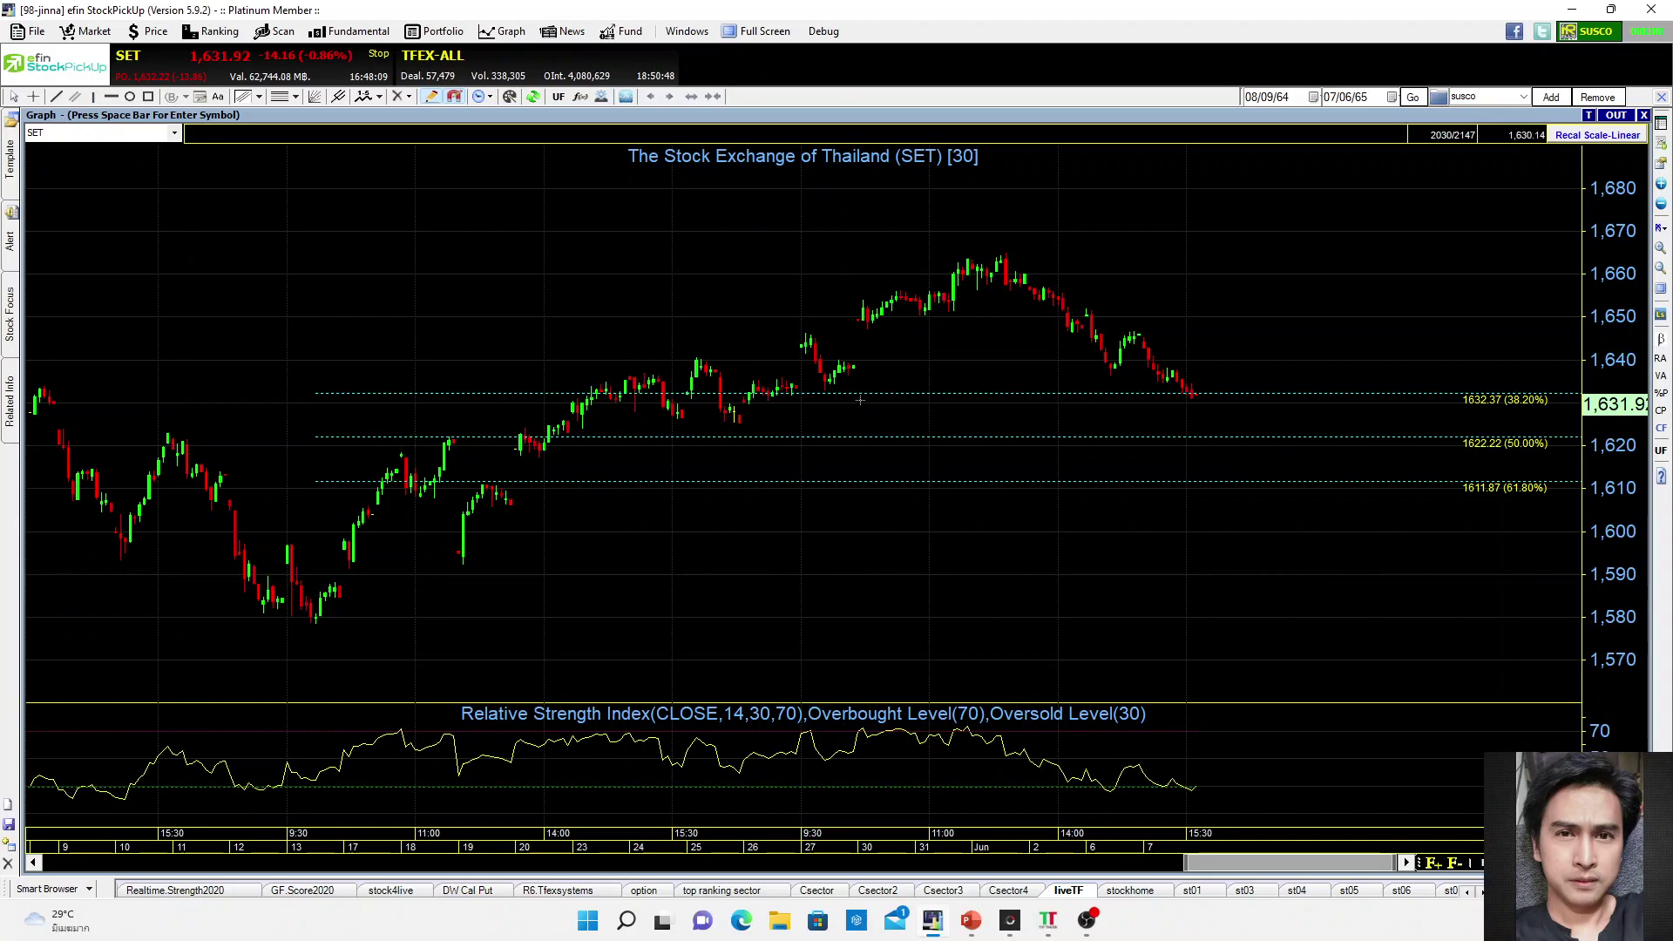
Add a horizontal line at the mid-May low and adjust it to 1578.39.
{"action": "left_click", "coordinate": [111, 96]}
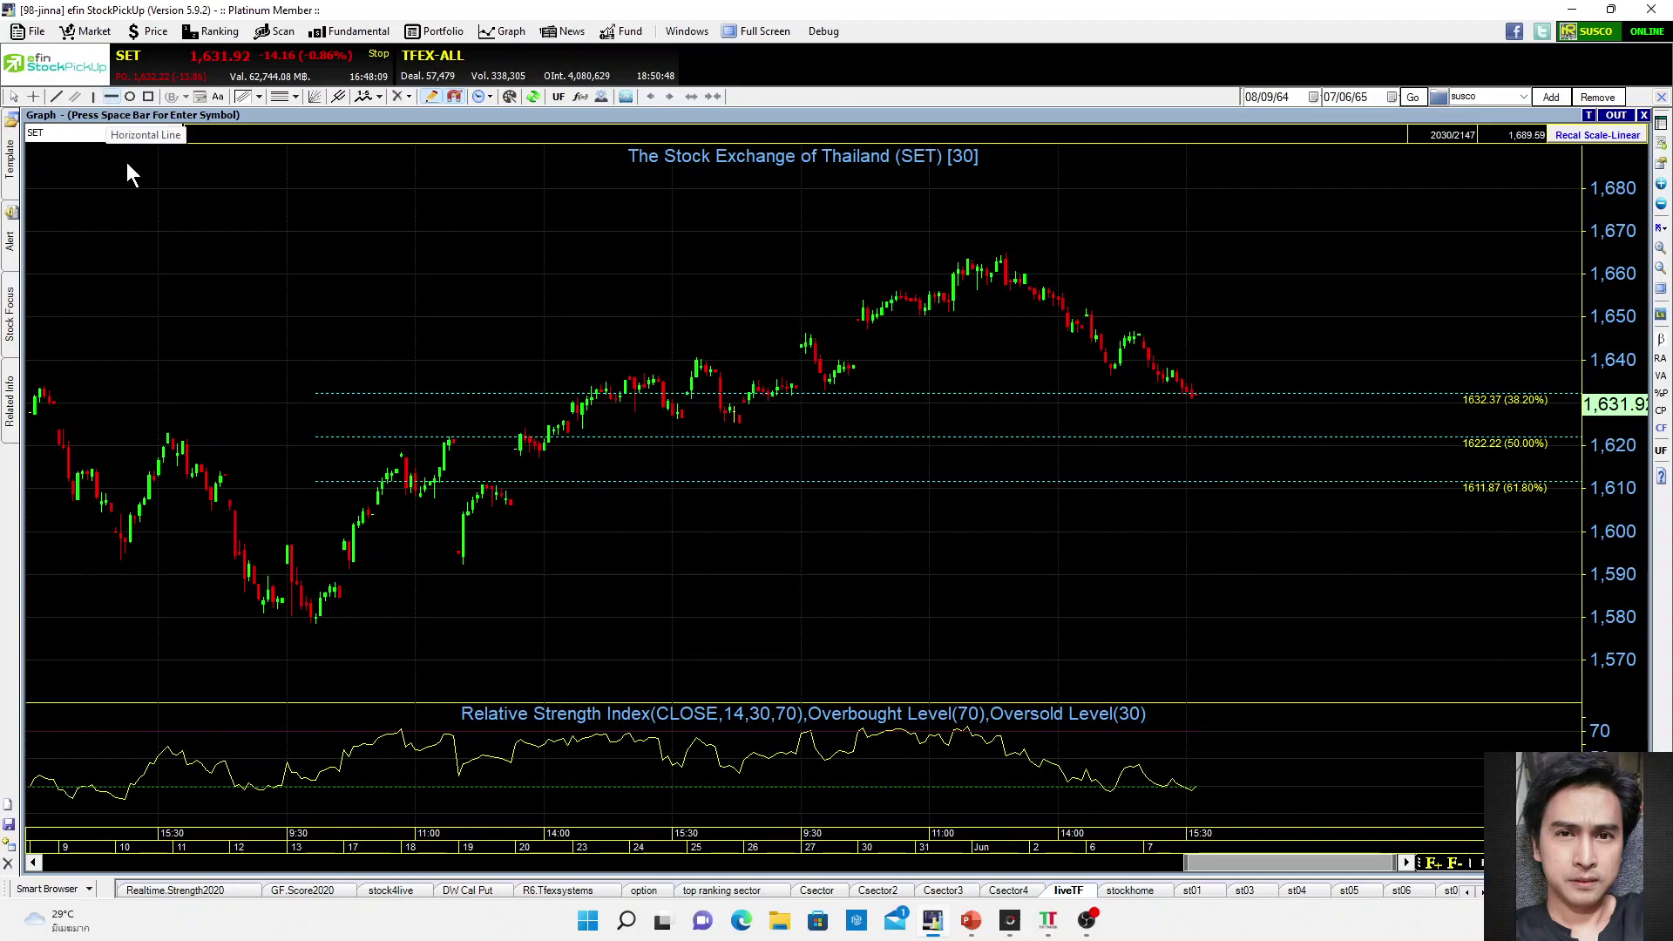
{"action": "left_click", "coordinate": [336, 621]}
{"action": "left_click_drag", "start_coordinate": [415, 621], "coordinate": [415, 624]}
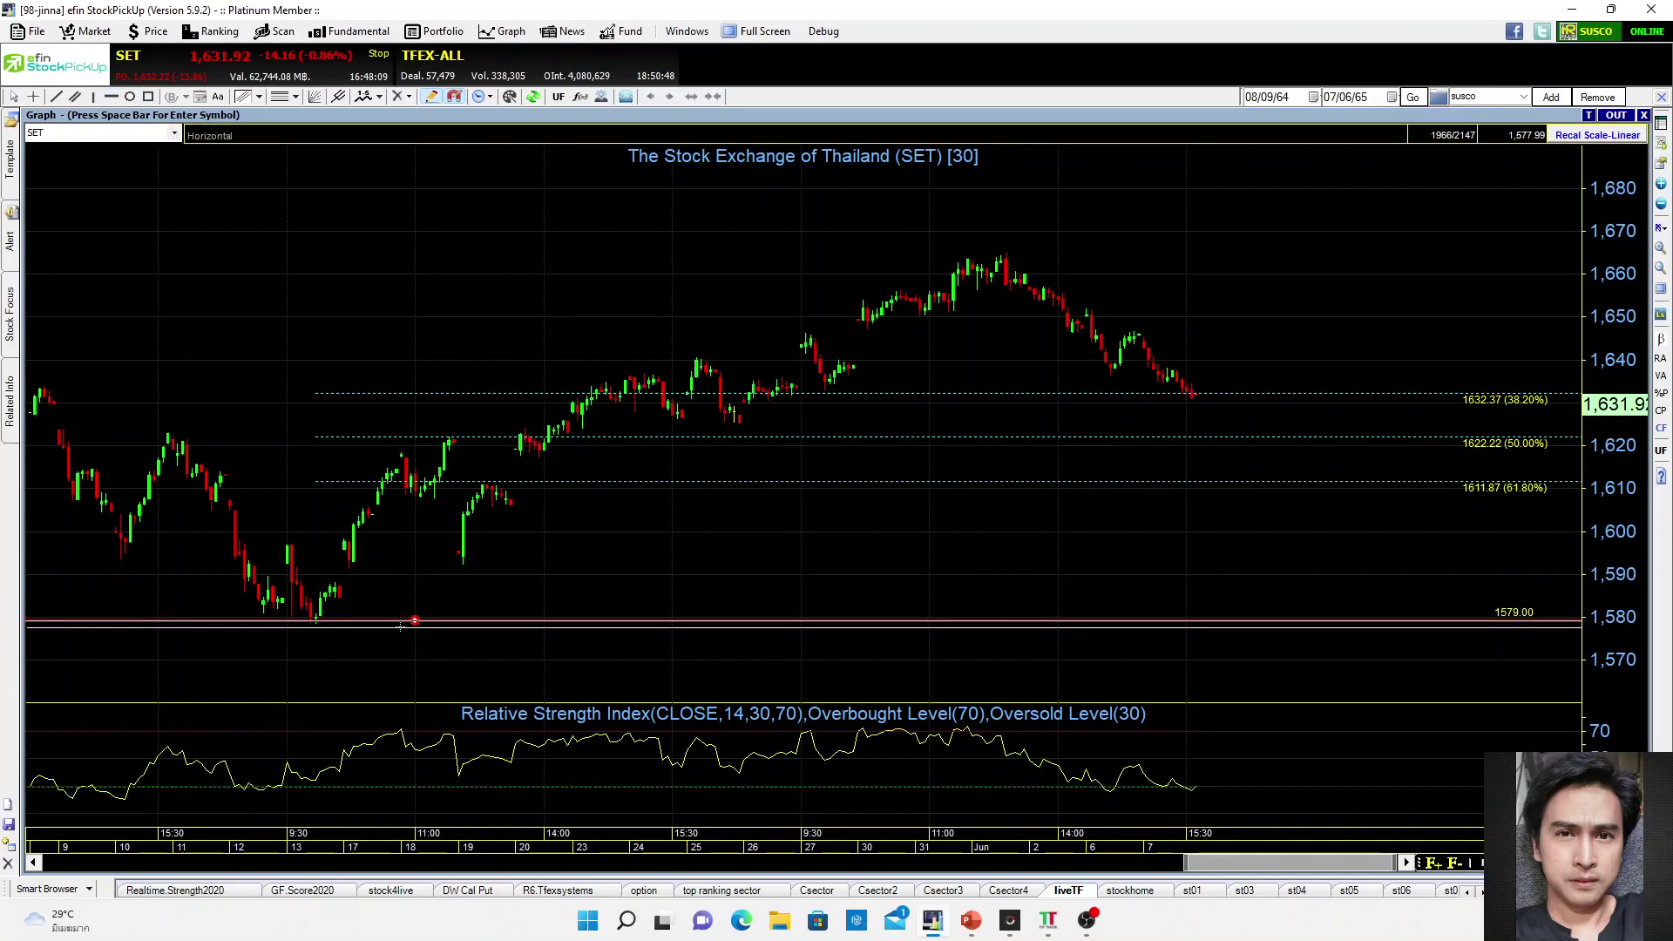
{"action": "left_click", "coordinate": [586, 596]}
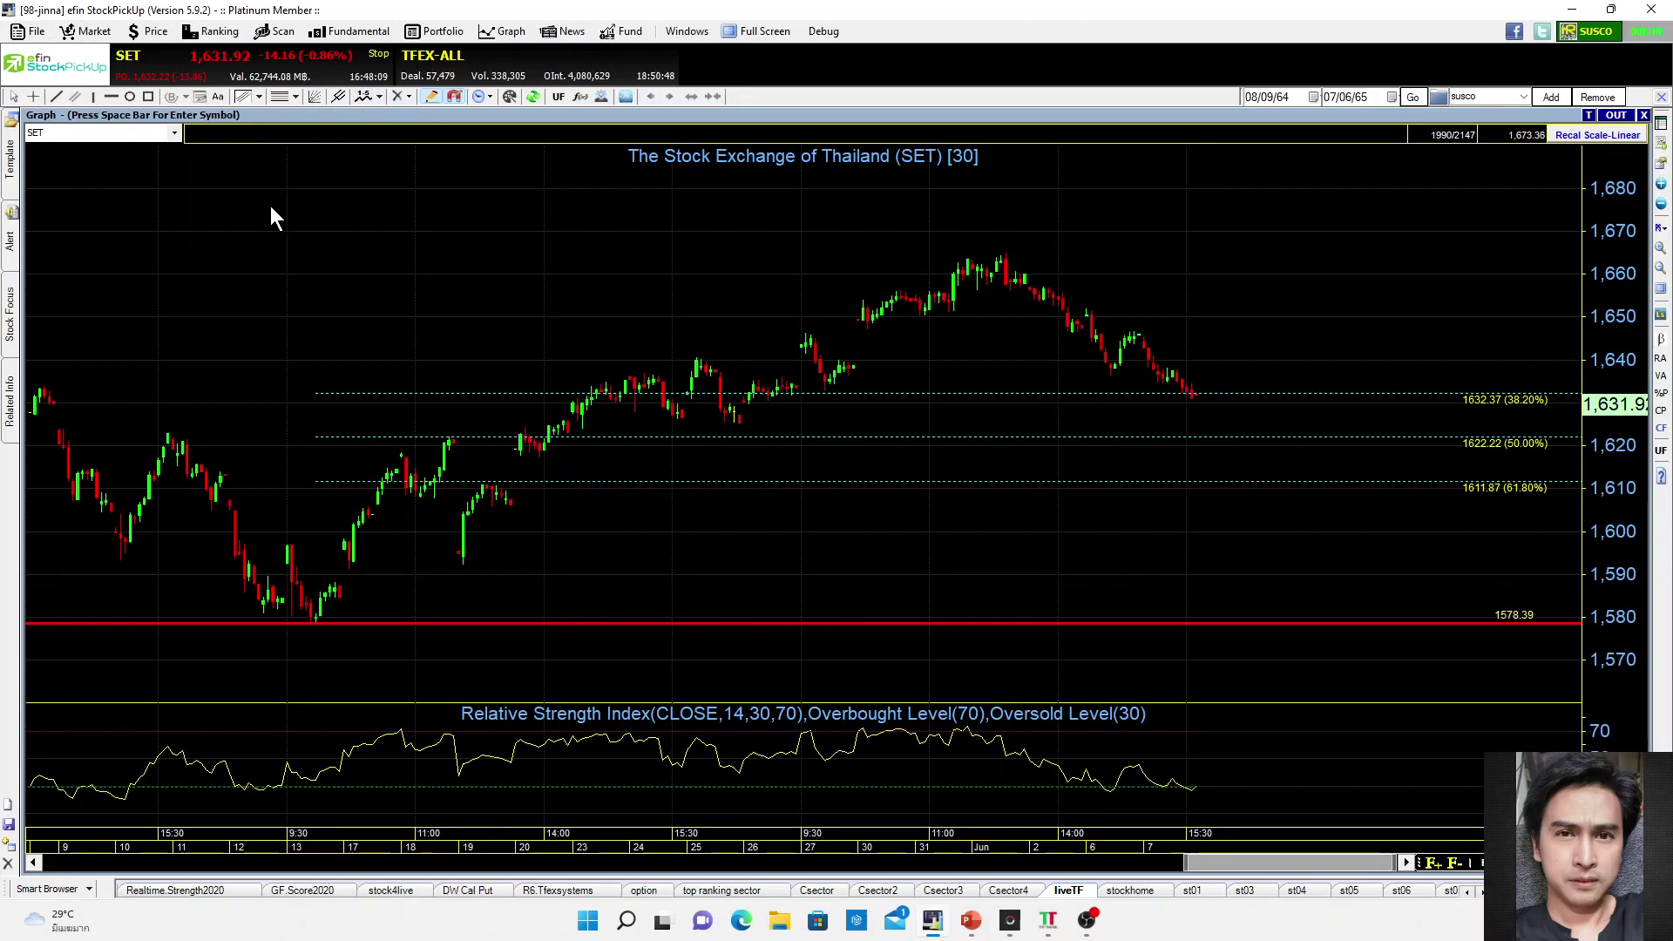
Circle the 38.20% and 50.00% level labels together, and circle the 61.80% and 1578.39 labels separately.
{"action": "left_click", "coordinate": [129, 96]}
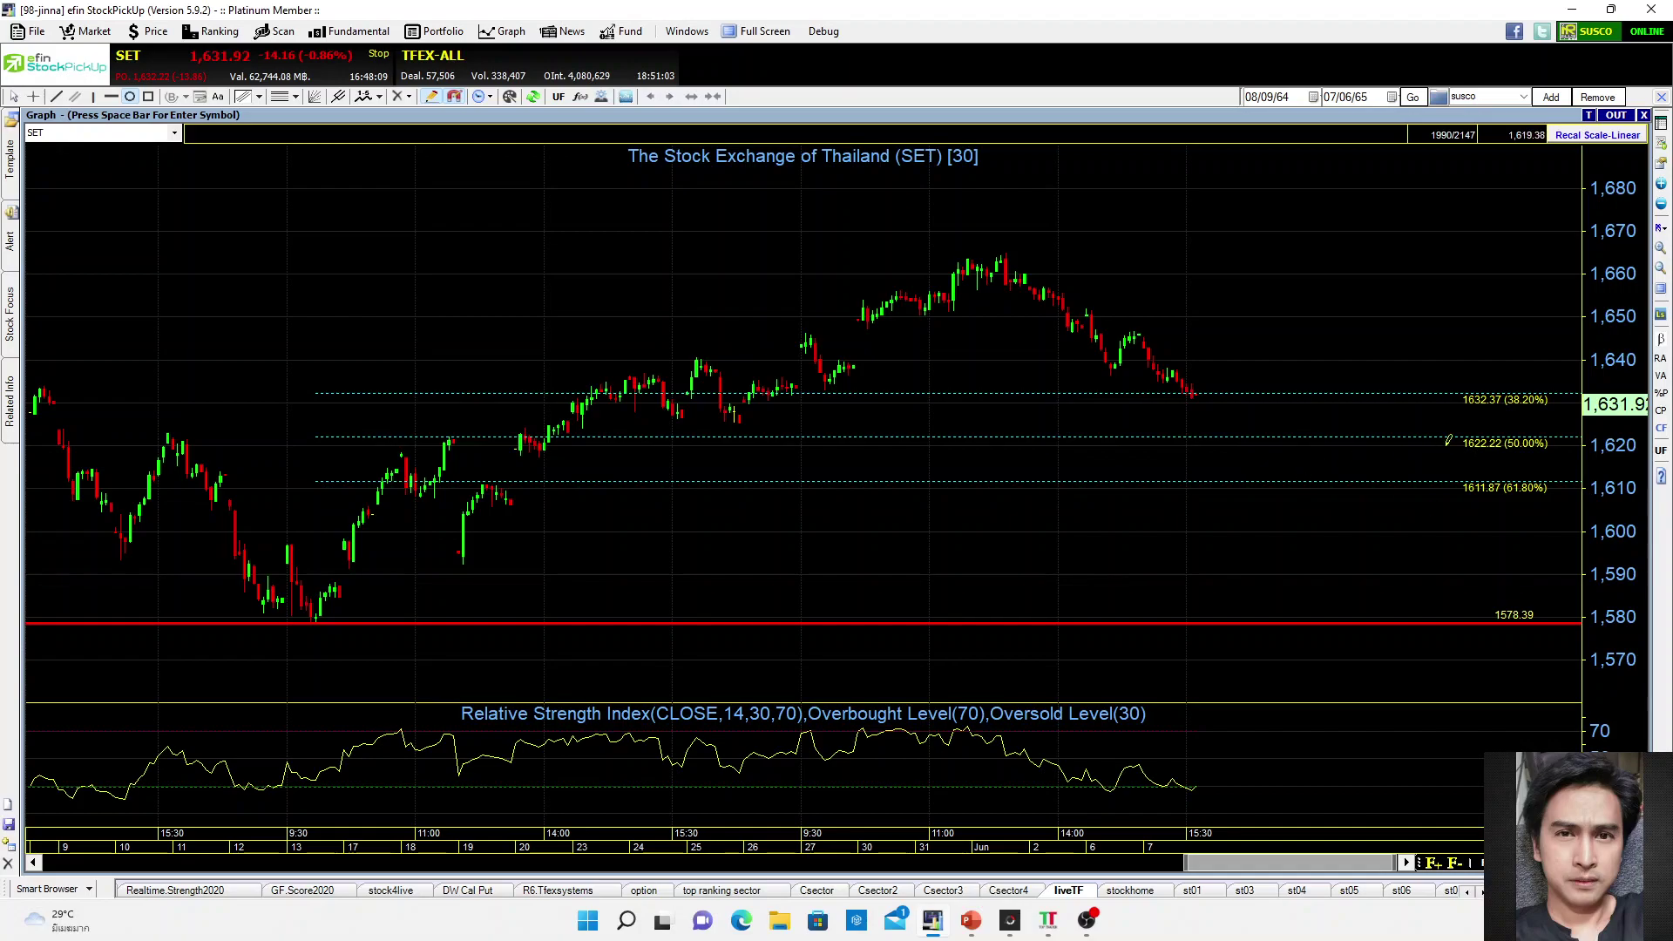
{"action": "mouse_move", "coordinate": [1440, 371]}
{"action": "left_mouse_down"}
{"action": "mouse_move", "coordinate": [1473, 432]}
{"action": "mouse_move", "coordinate": [1541, 463]}
{"action": "left_mouse_up"}
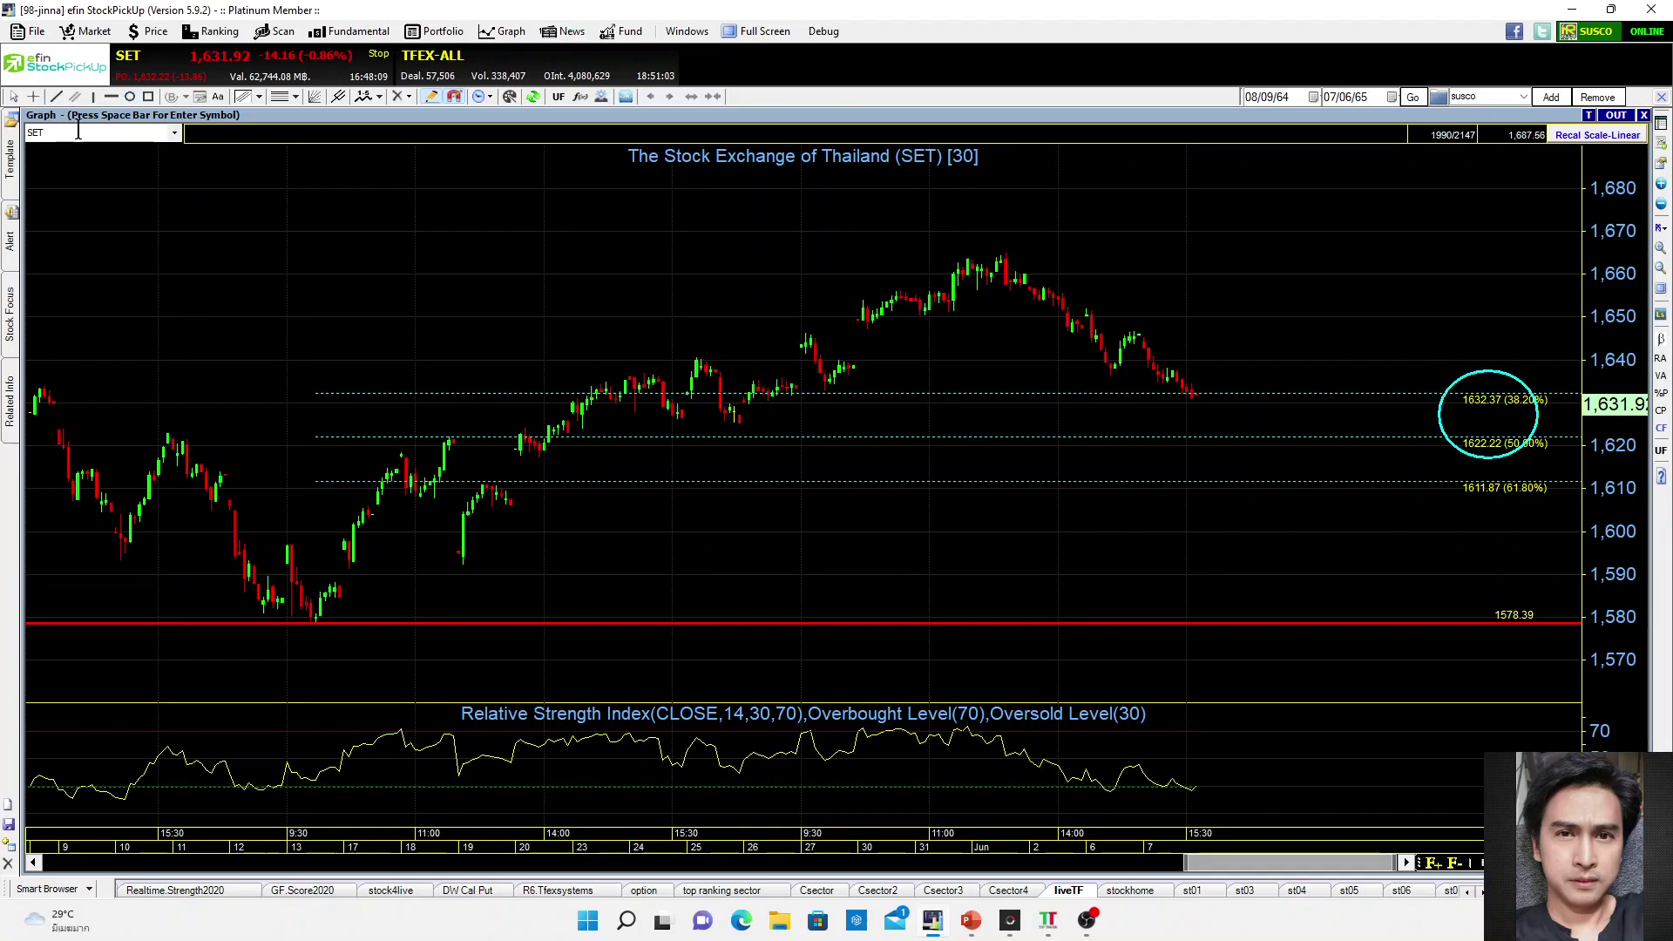
{"action": "left_click", "coordinate": [131, 97]}
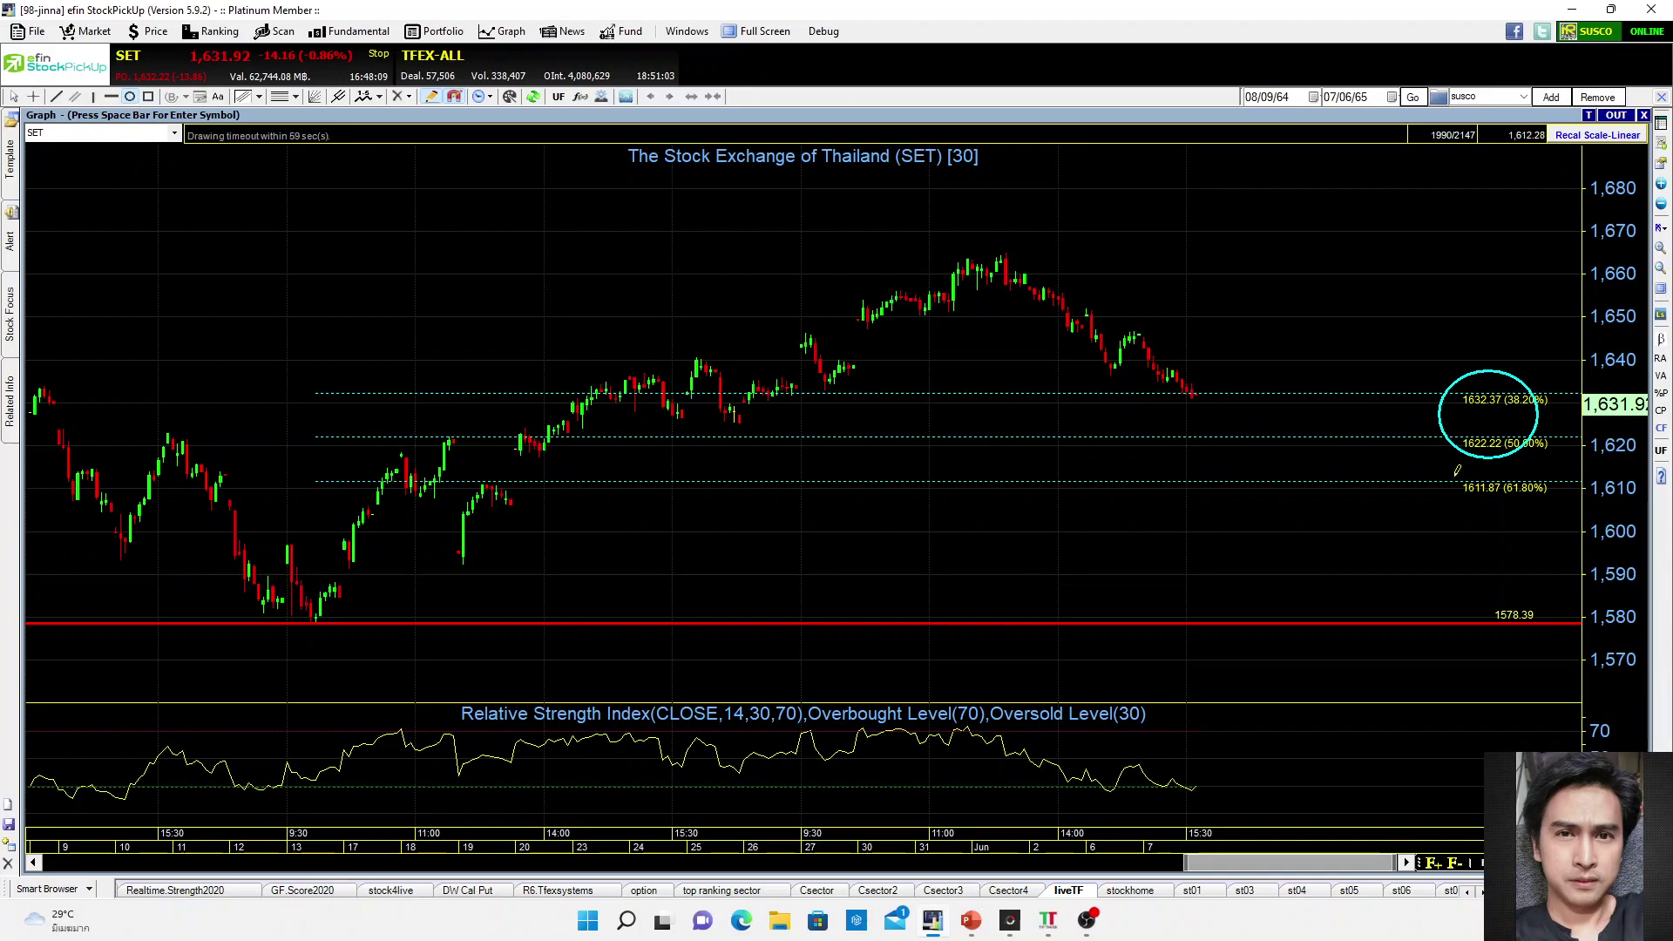
{"action": "left_click_drag", "start_coordinate": [1454, 468], "coordinate": [1514, 516]}
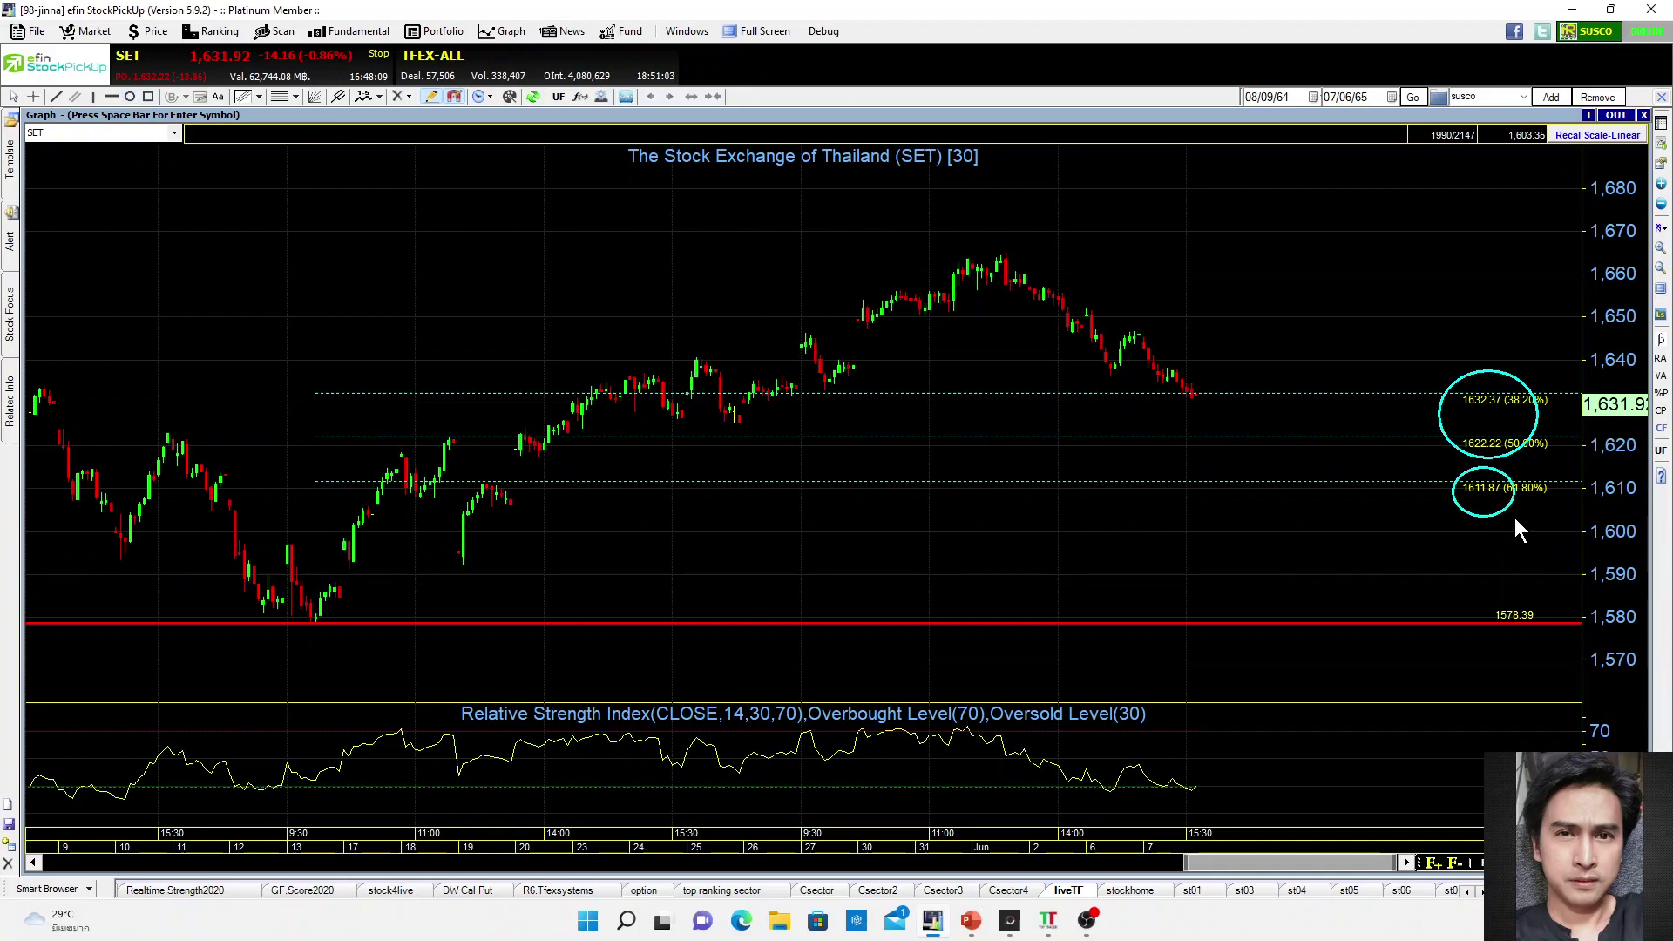
{"action": "left_click", "coordinate": [131, 97]}
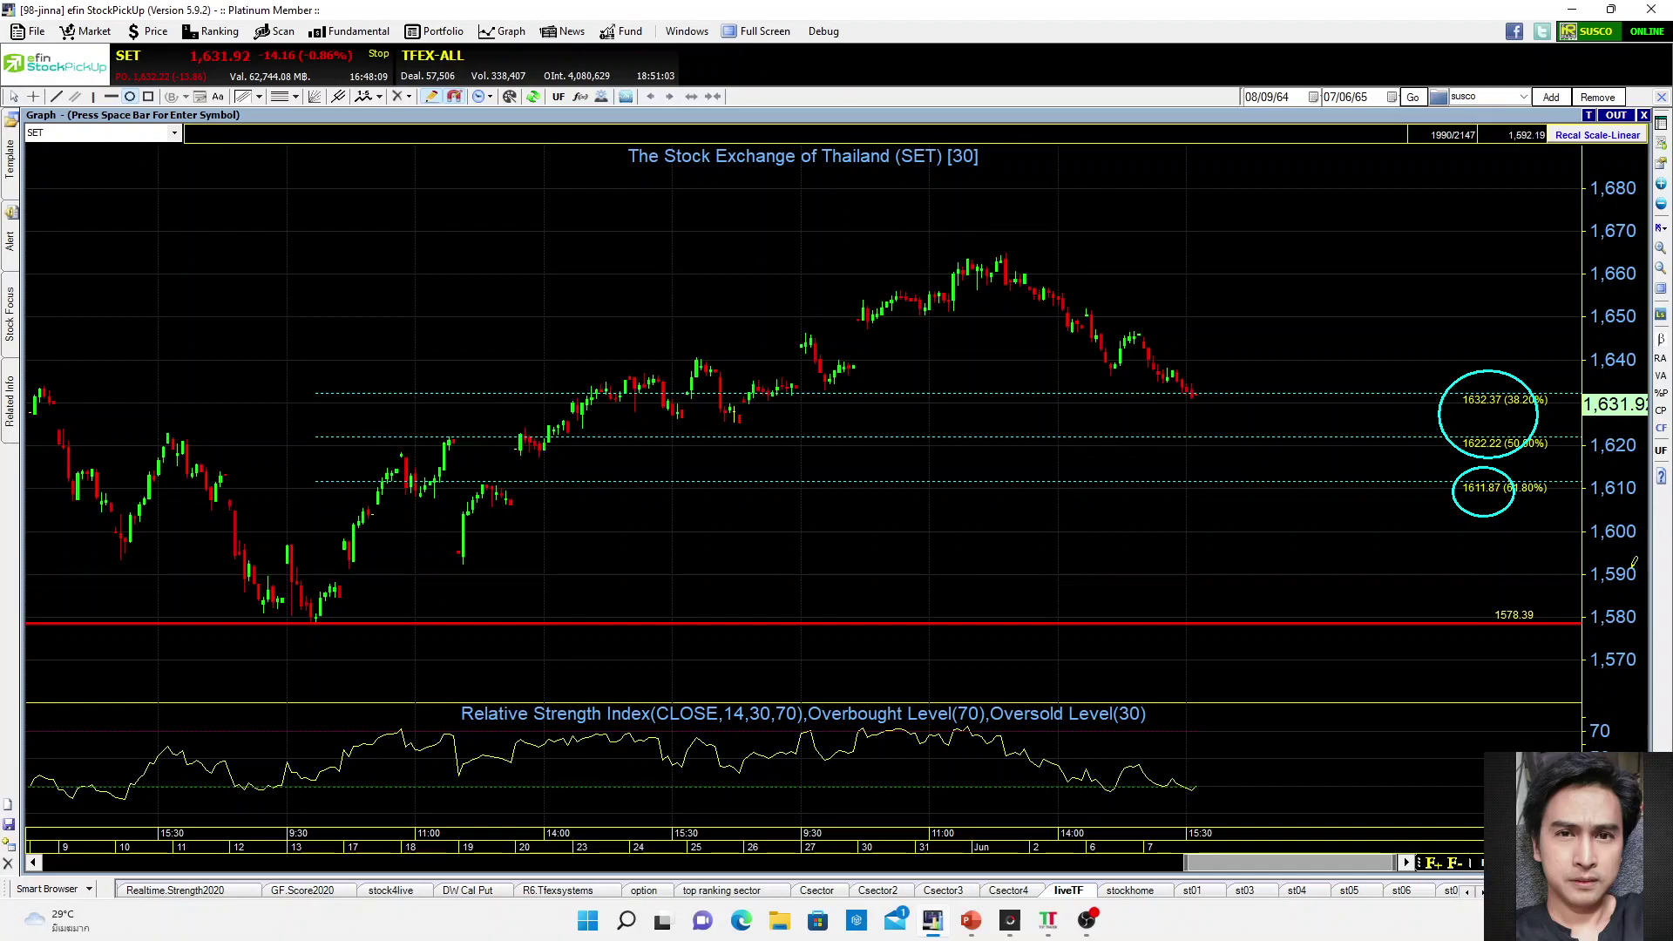
{"action": "left_click_drag", "start_coordinate": [1479, 590], "coordinate": [1559, 647]}
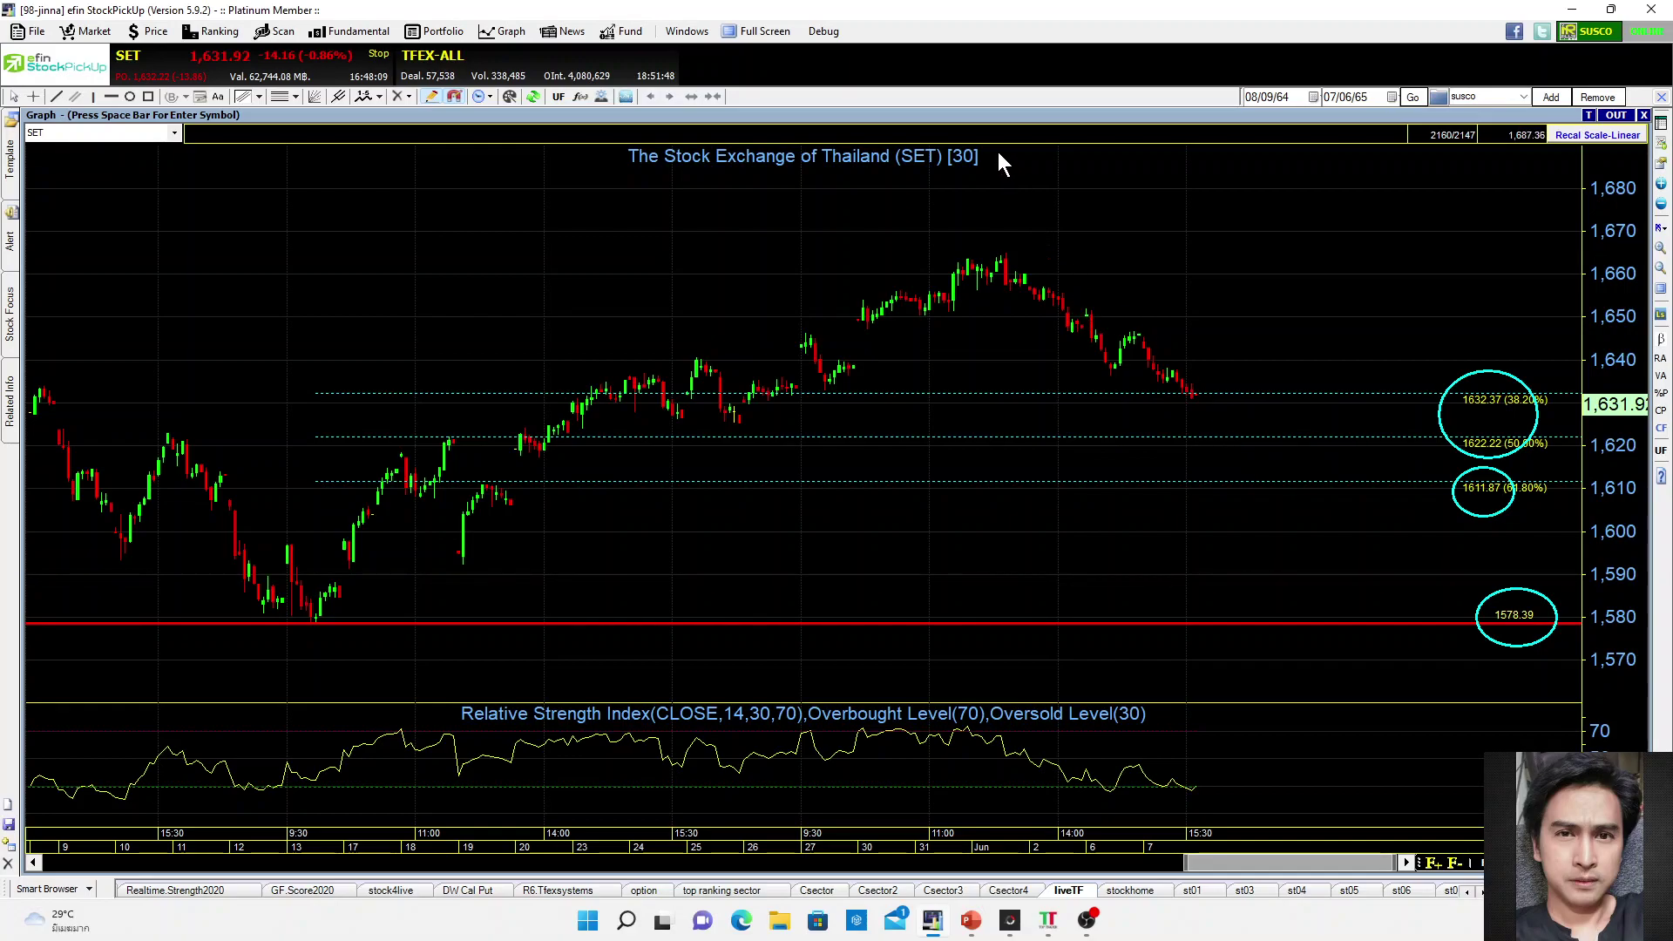
Examine the triangle pattern and moving averages on the enlarged monthly SET chart, and restore the four-chart layout.
{"action": "double_click", "coordinate": [957, 114]}
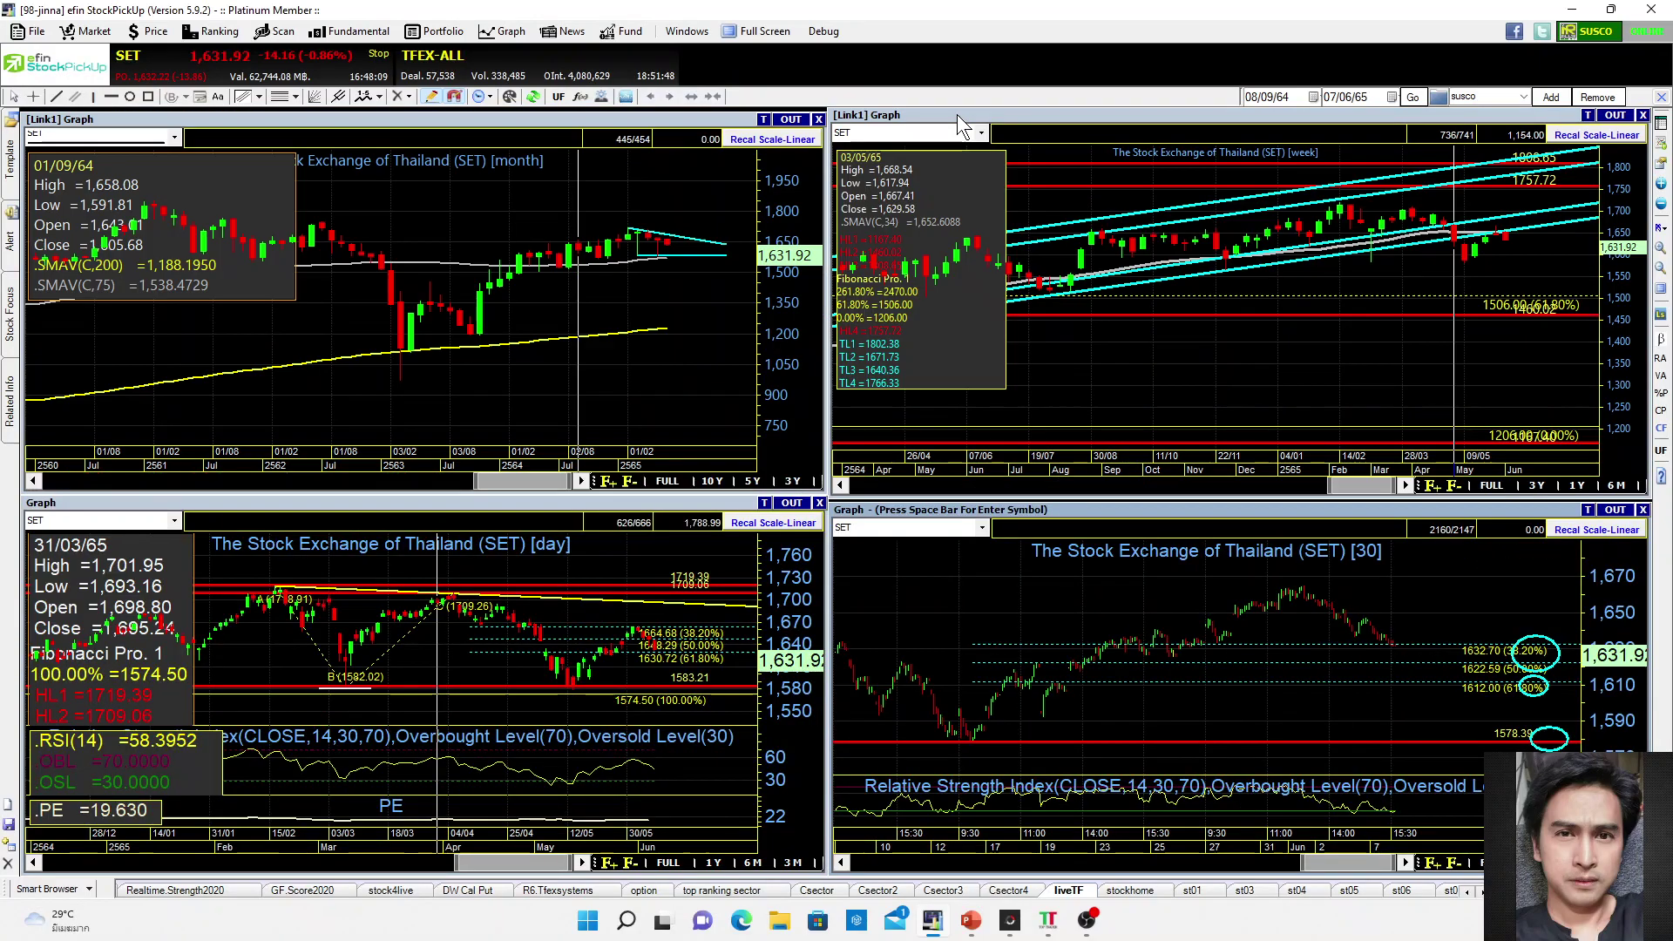
{"action": "double_click", "coordinate": [661, 118]}
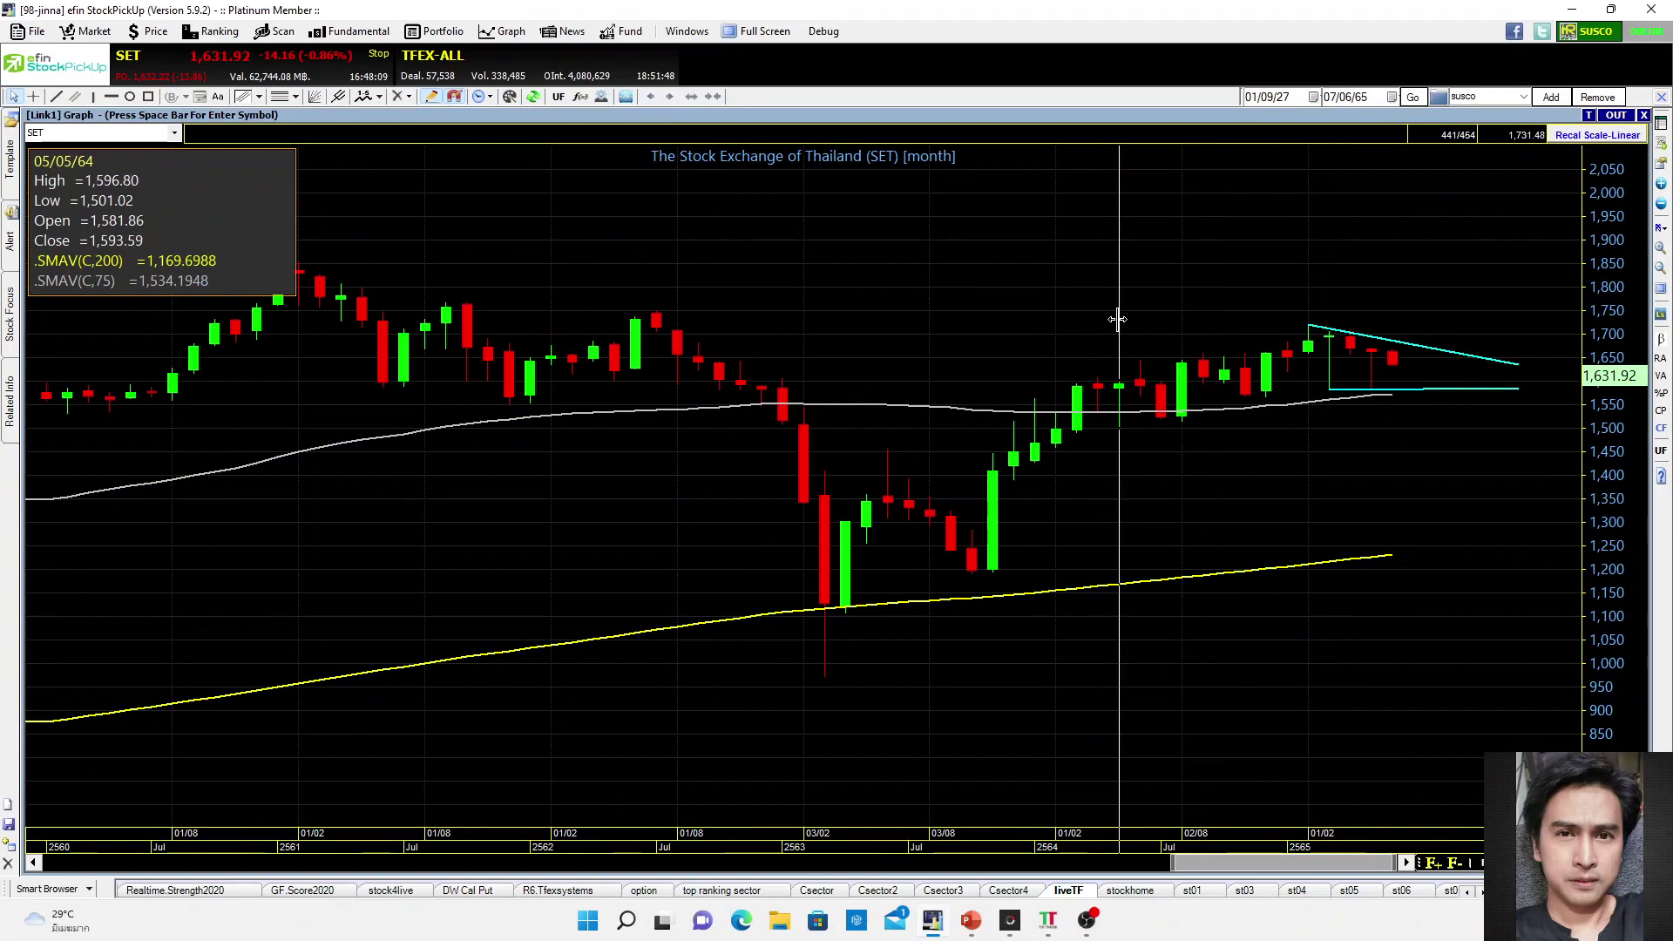
{"action": "left_click", "coordinate": [33, 863]}
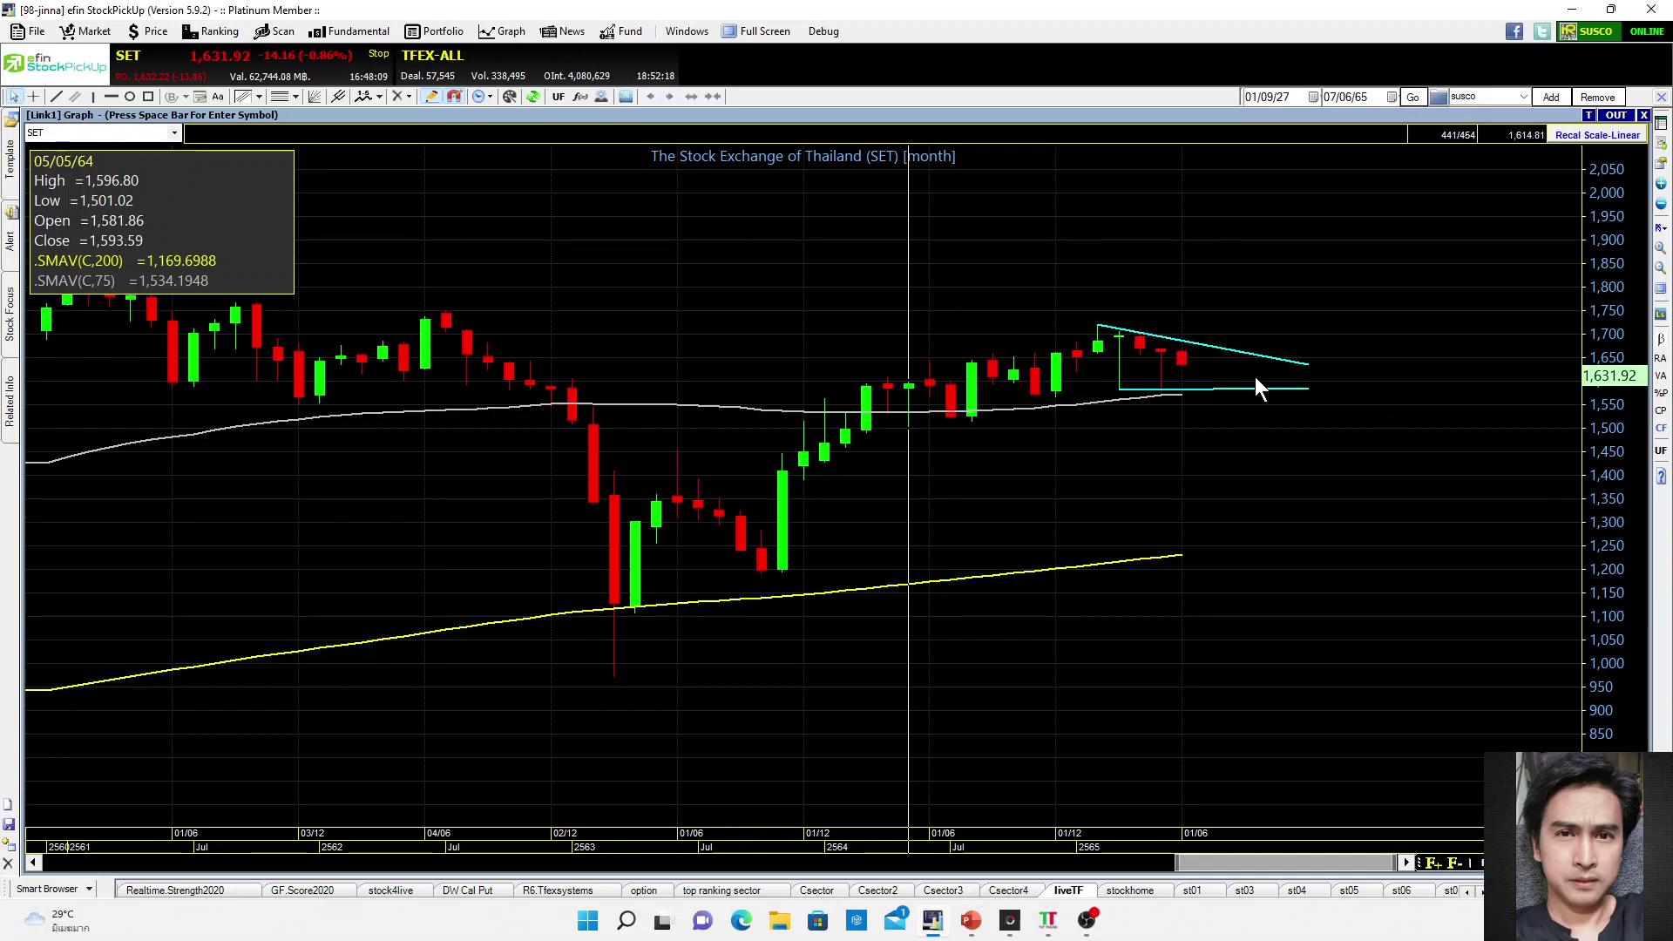
{"action": "left_click", "coordinate": [1203, 299]}
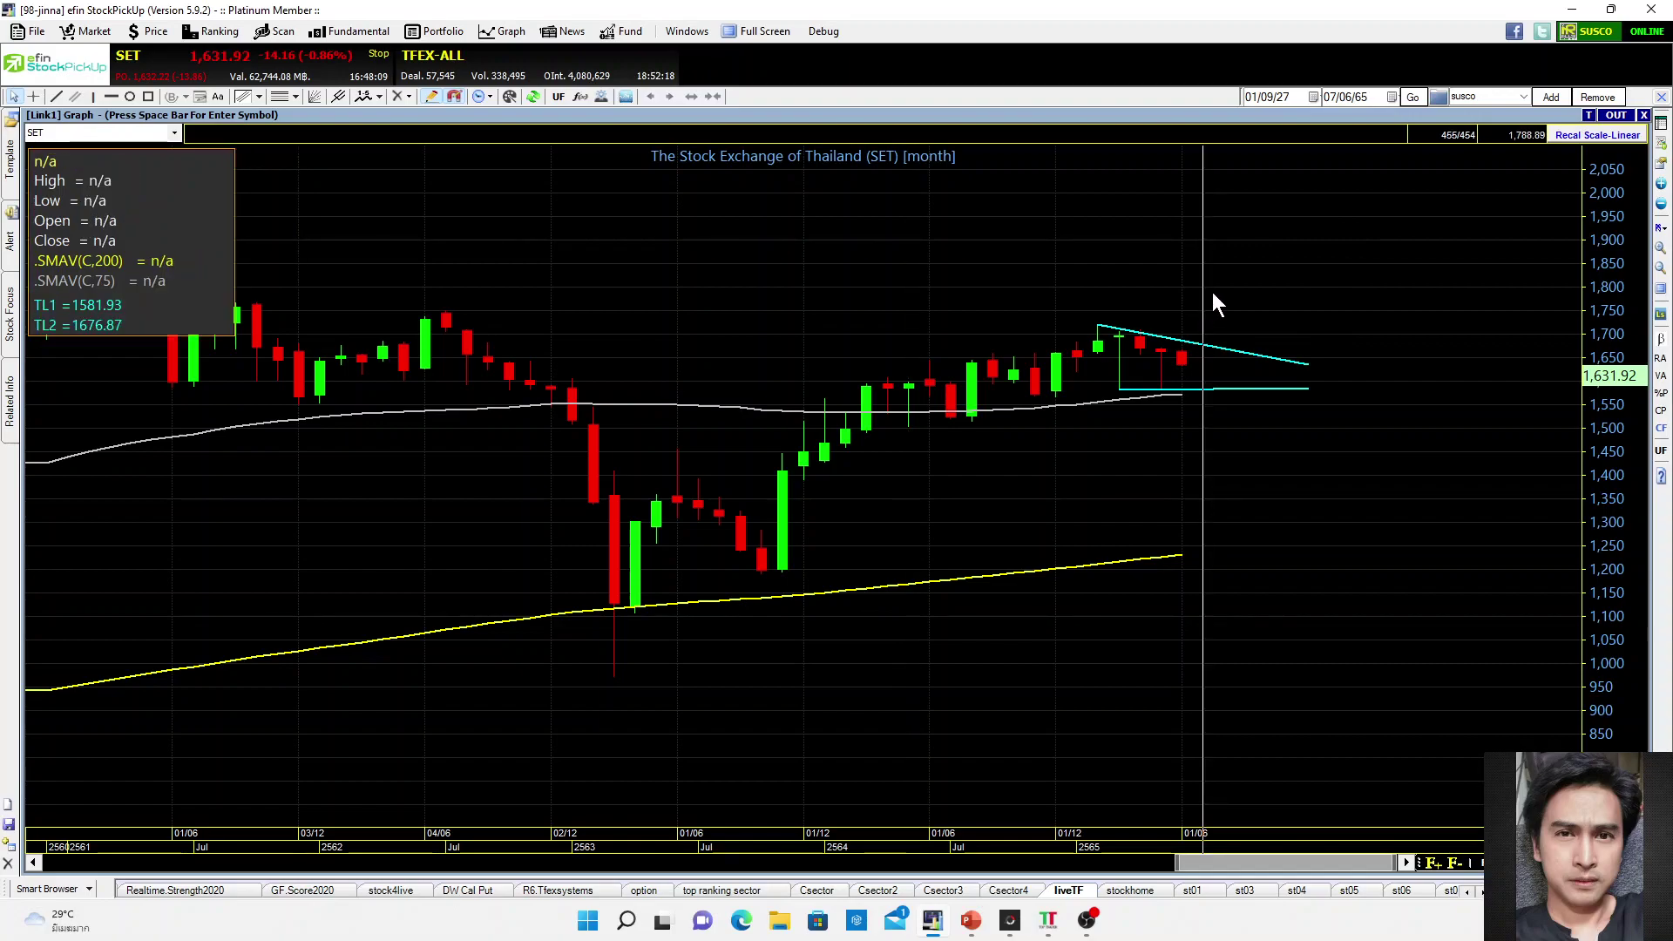
{"action": "left_click", "coordinate": [1216, 294]}
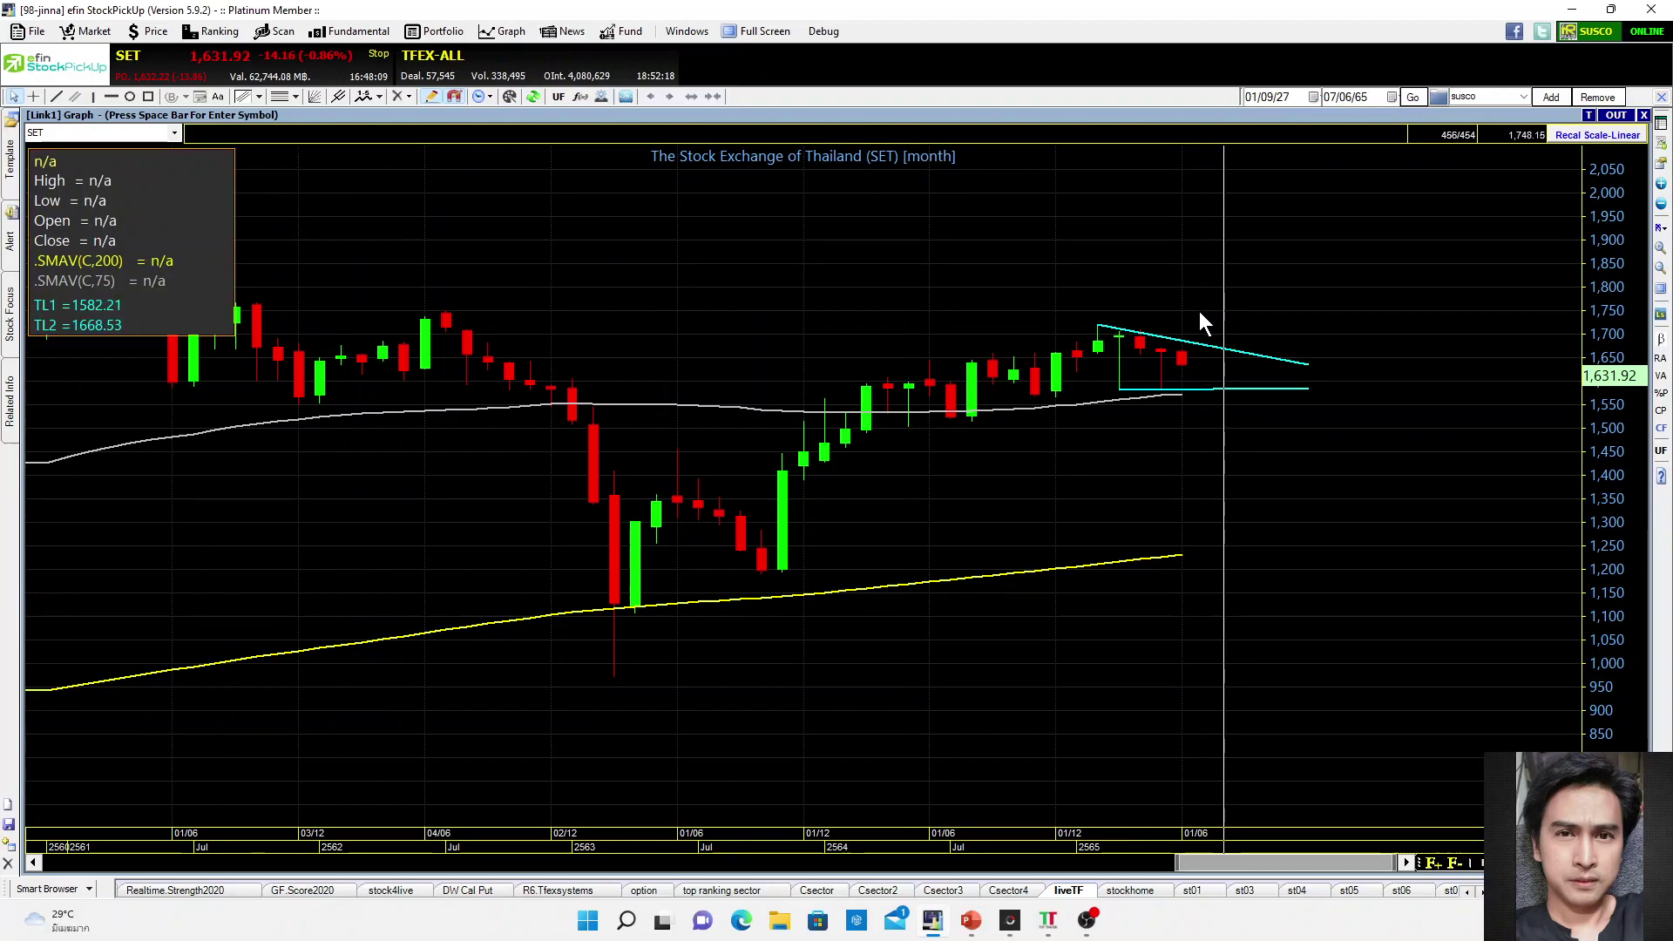
{"action": "left_click", "coordinate": [1194, 315]}
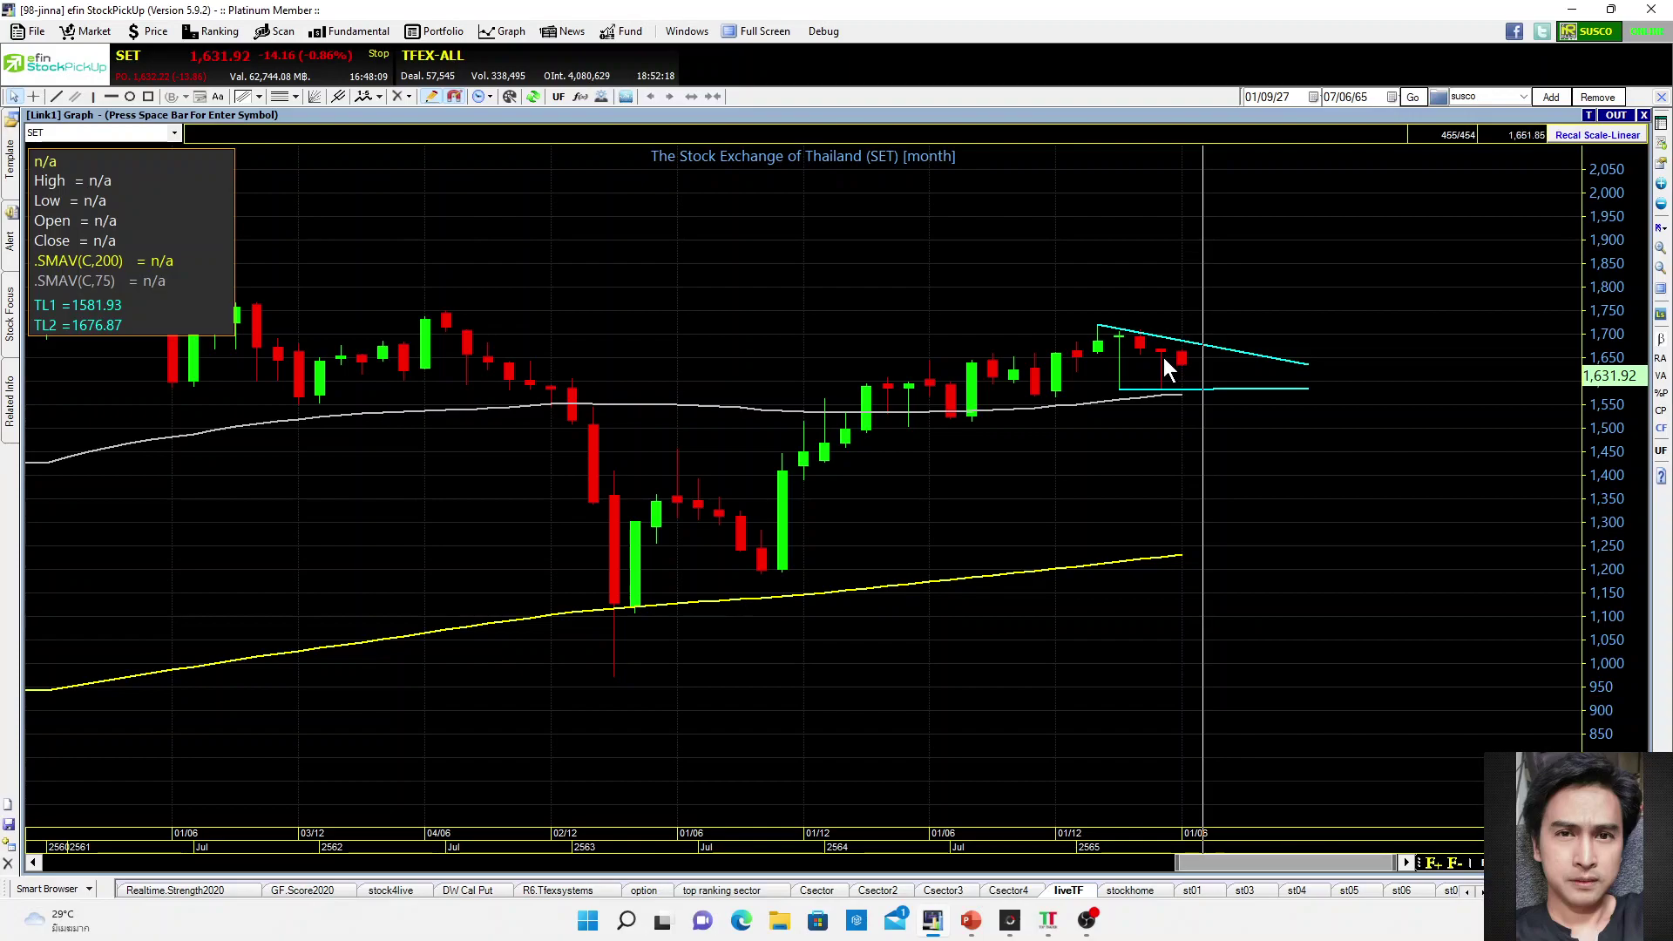
{"action": "left_click", "coordinate": [1266, 349]}
{"action": "left_click", "coordinate": [1198, 305]}
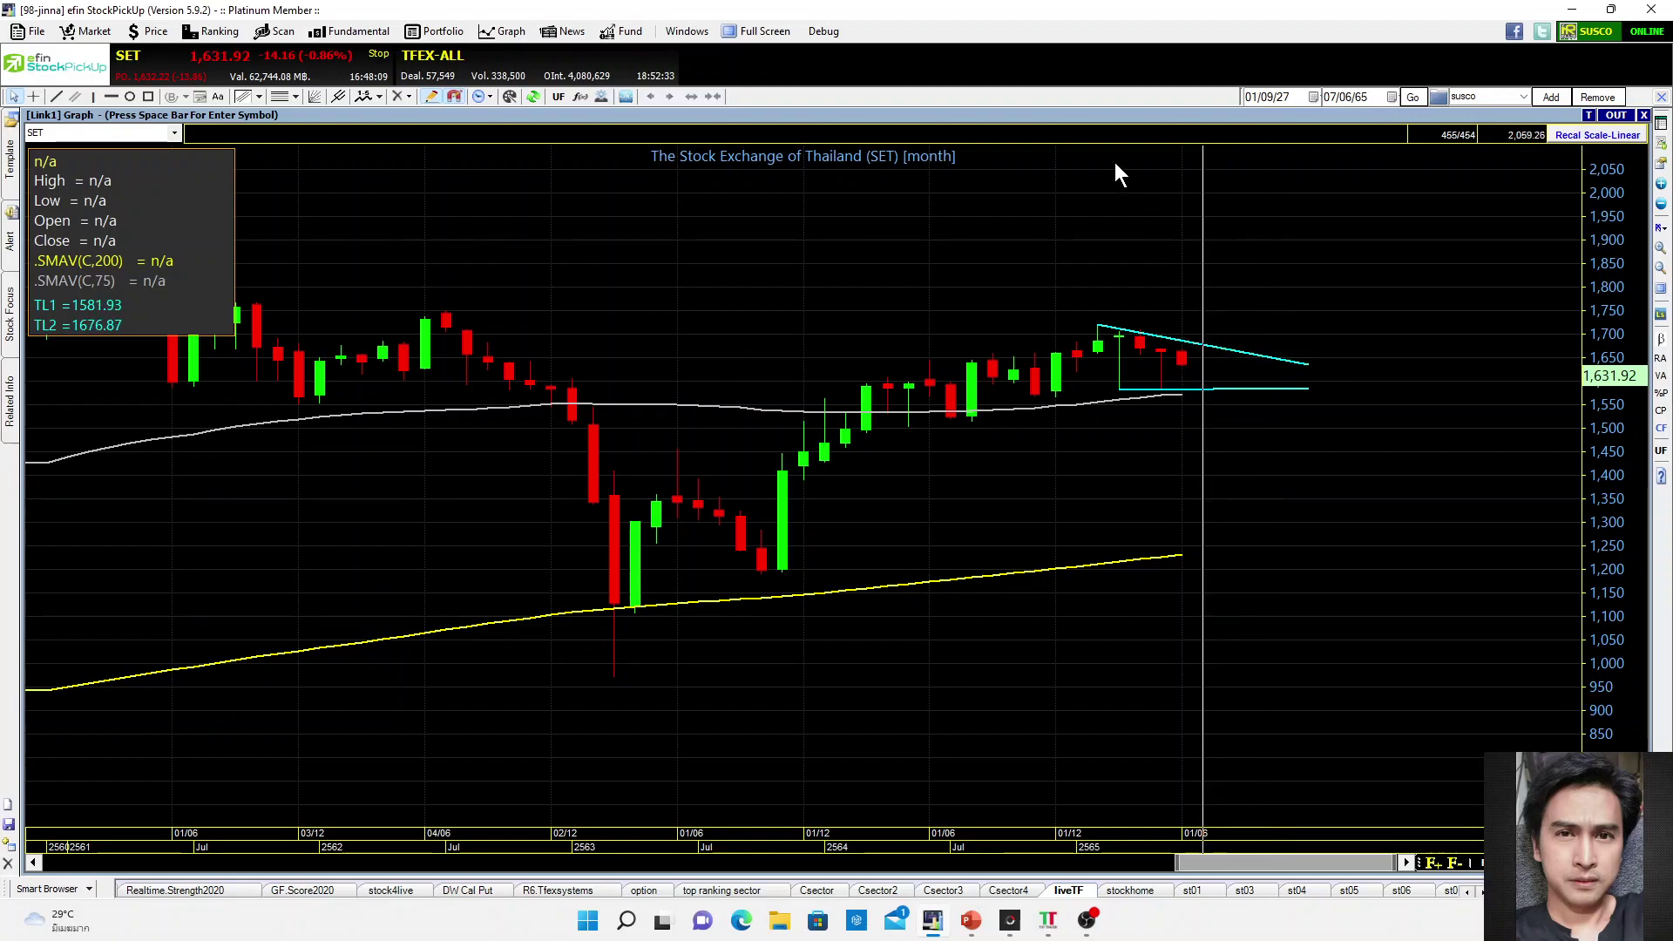
{"action": "double_click", "coordinate": [1099, 117]}
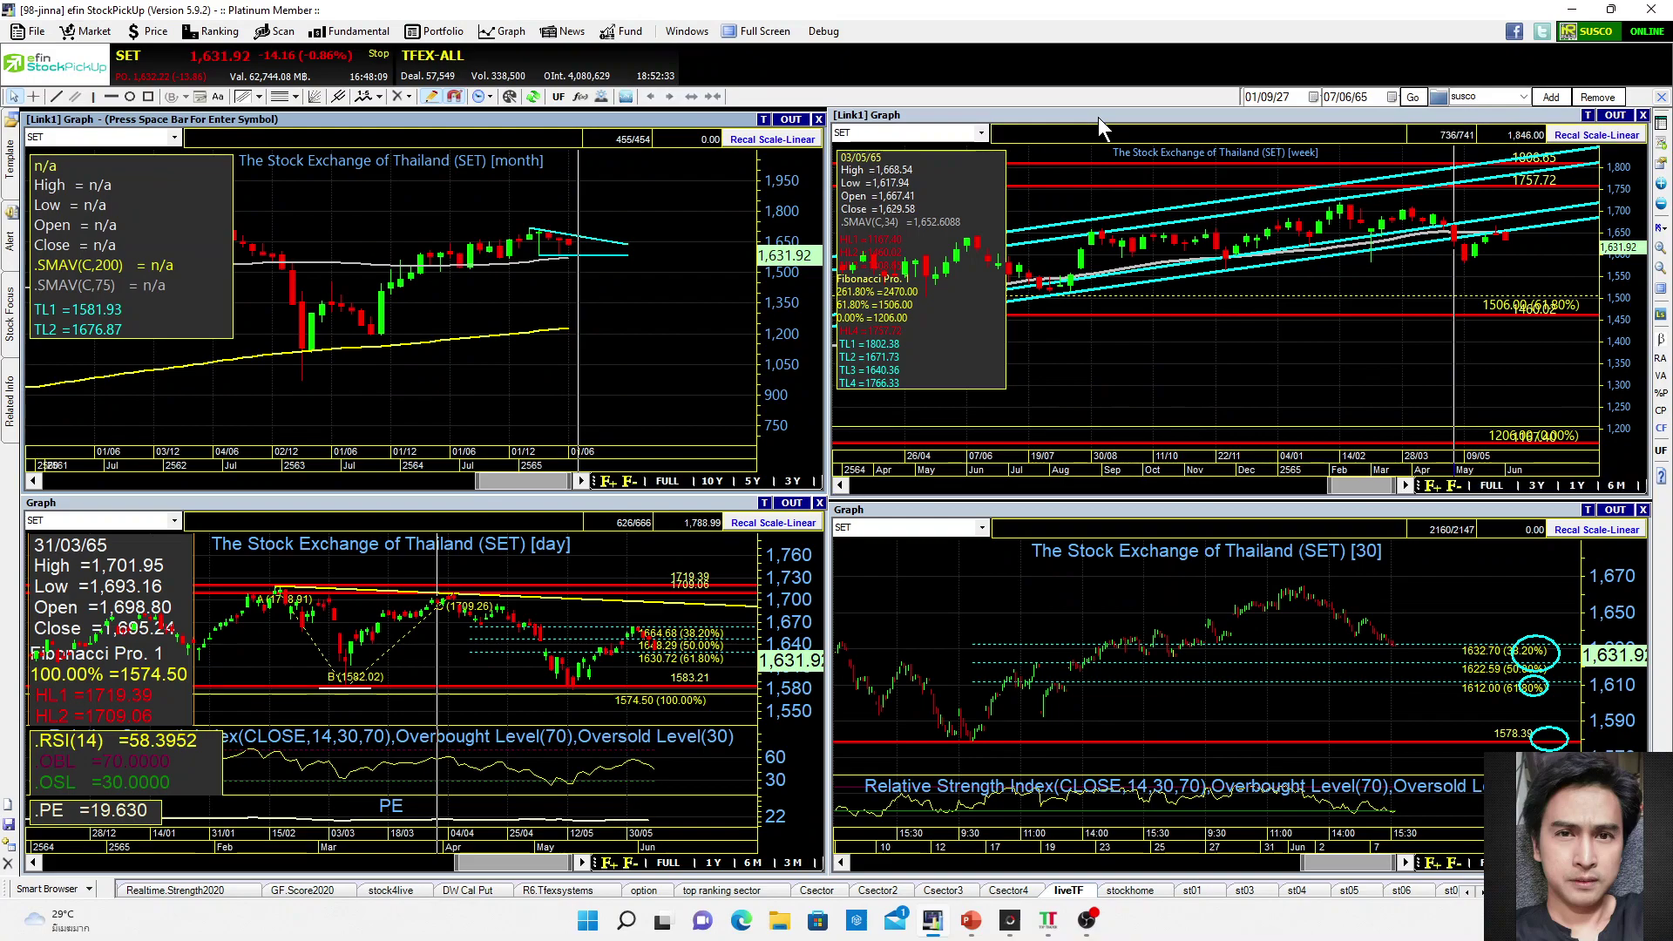
Enlarge the 30-minute SET chart to review its circled support levels.
{"action": "double_click", "coordinate": [1300, 508]}
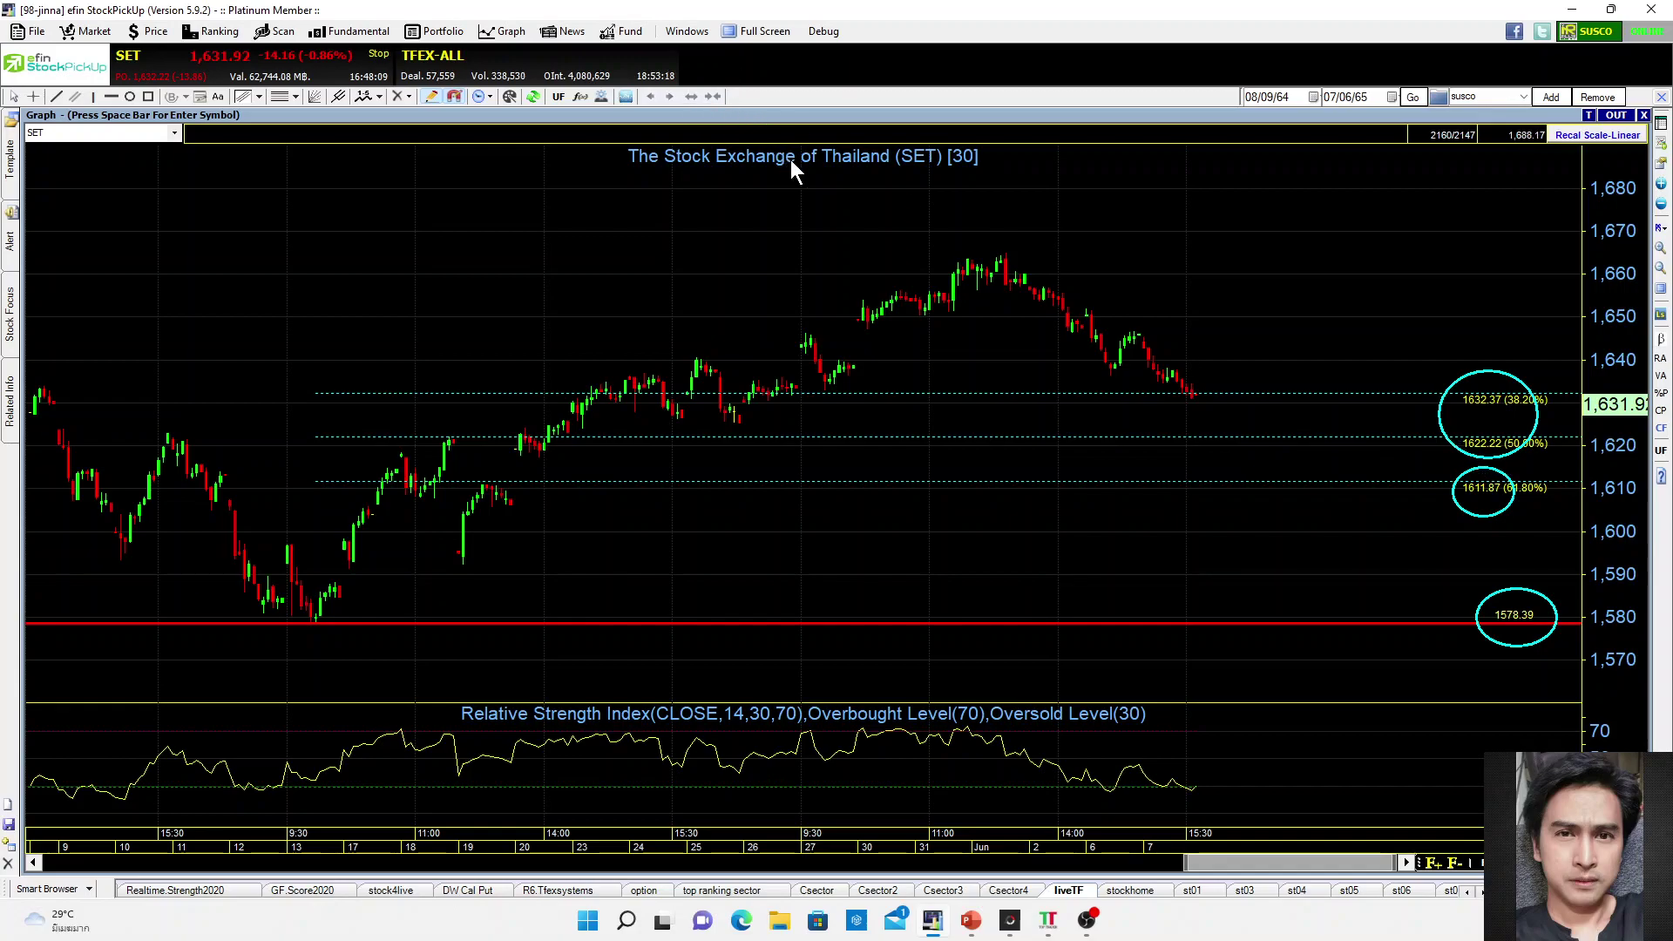
Review the triangle pattern on the enlarged monthly SET chart, and return to the enlarged 30-minute chart.
{"action": "left_click", "coordinate": [902, 115]}
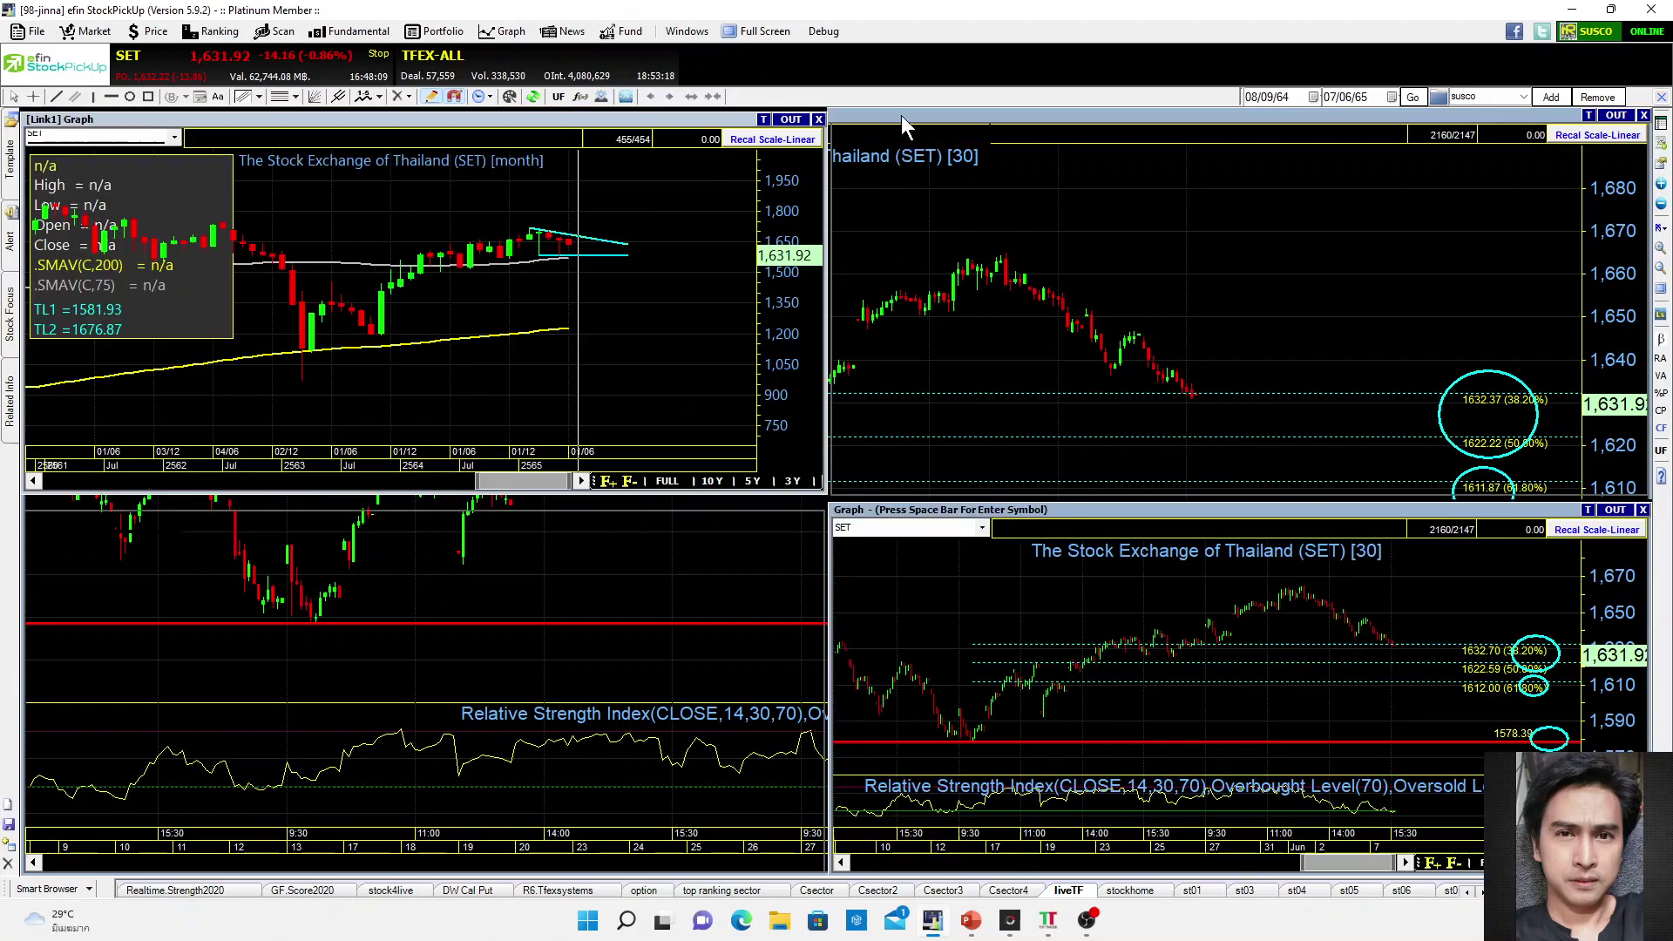
{"action": "double_click", "coordinate": [603, 123]}
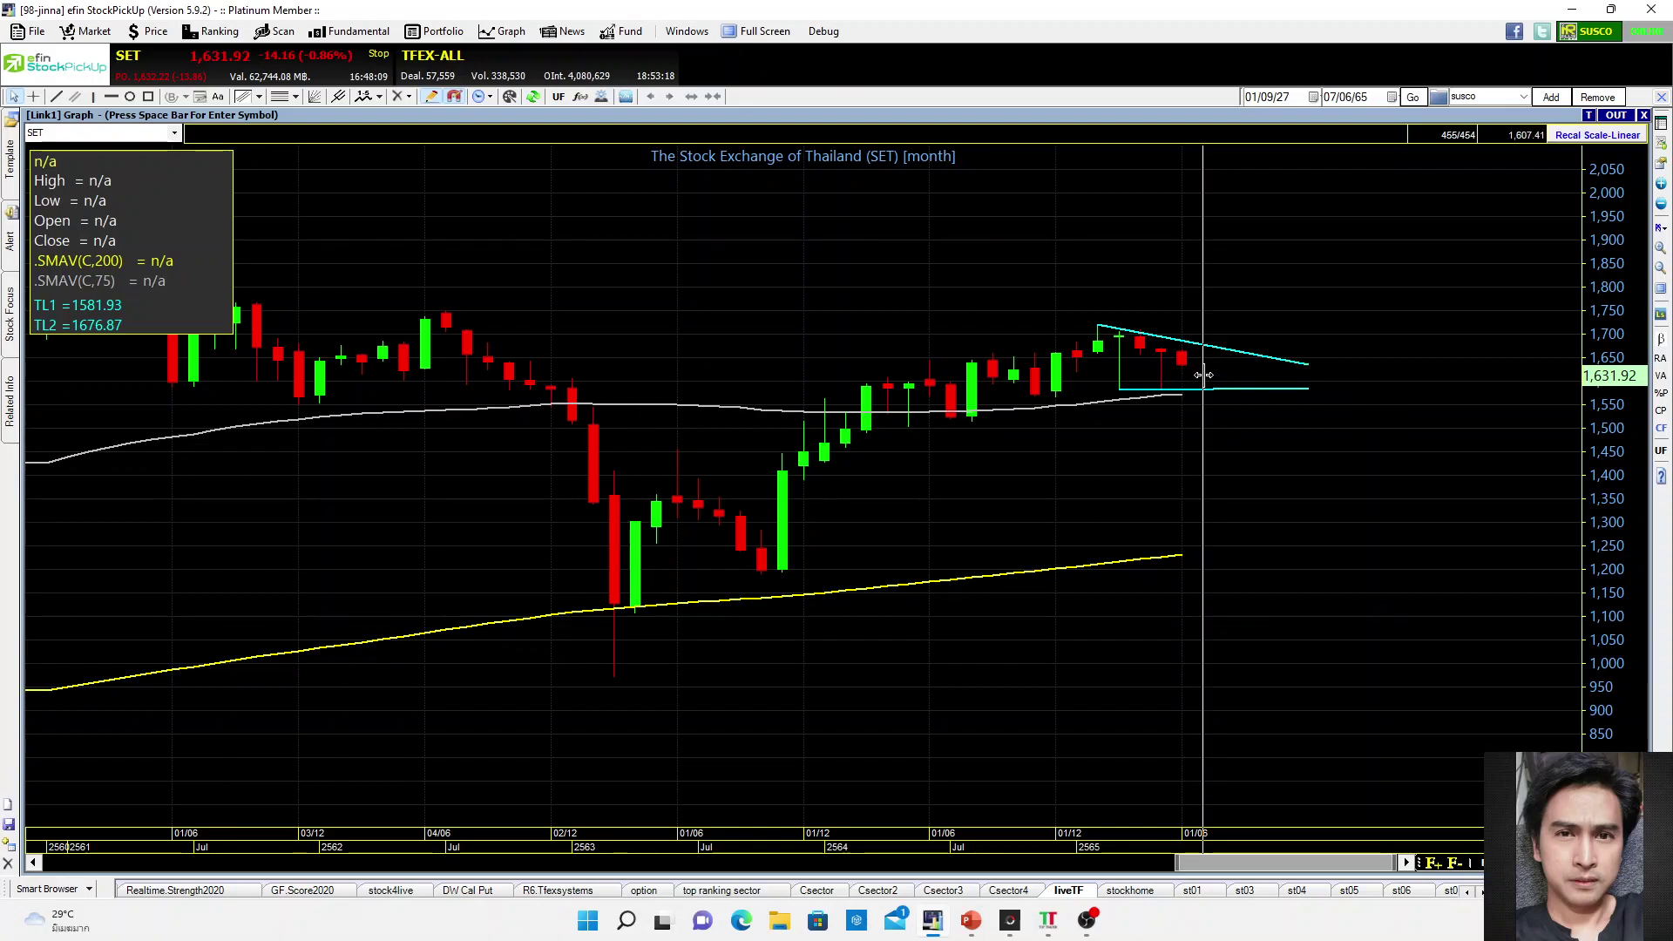
{"action": "double_click", "coordinate": [1194, 118]}
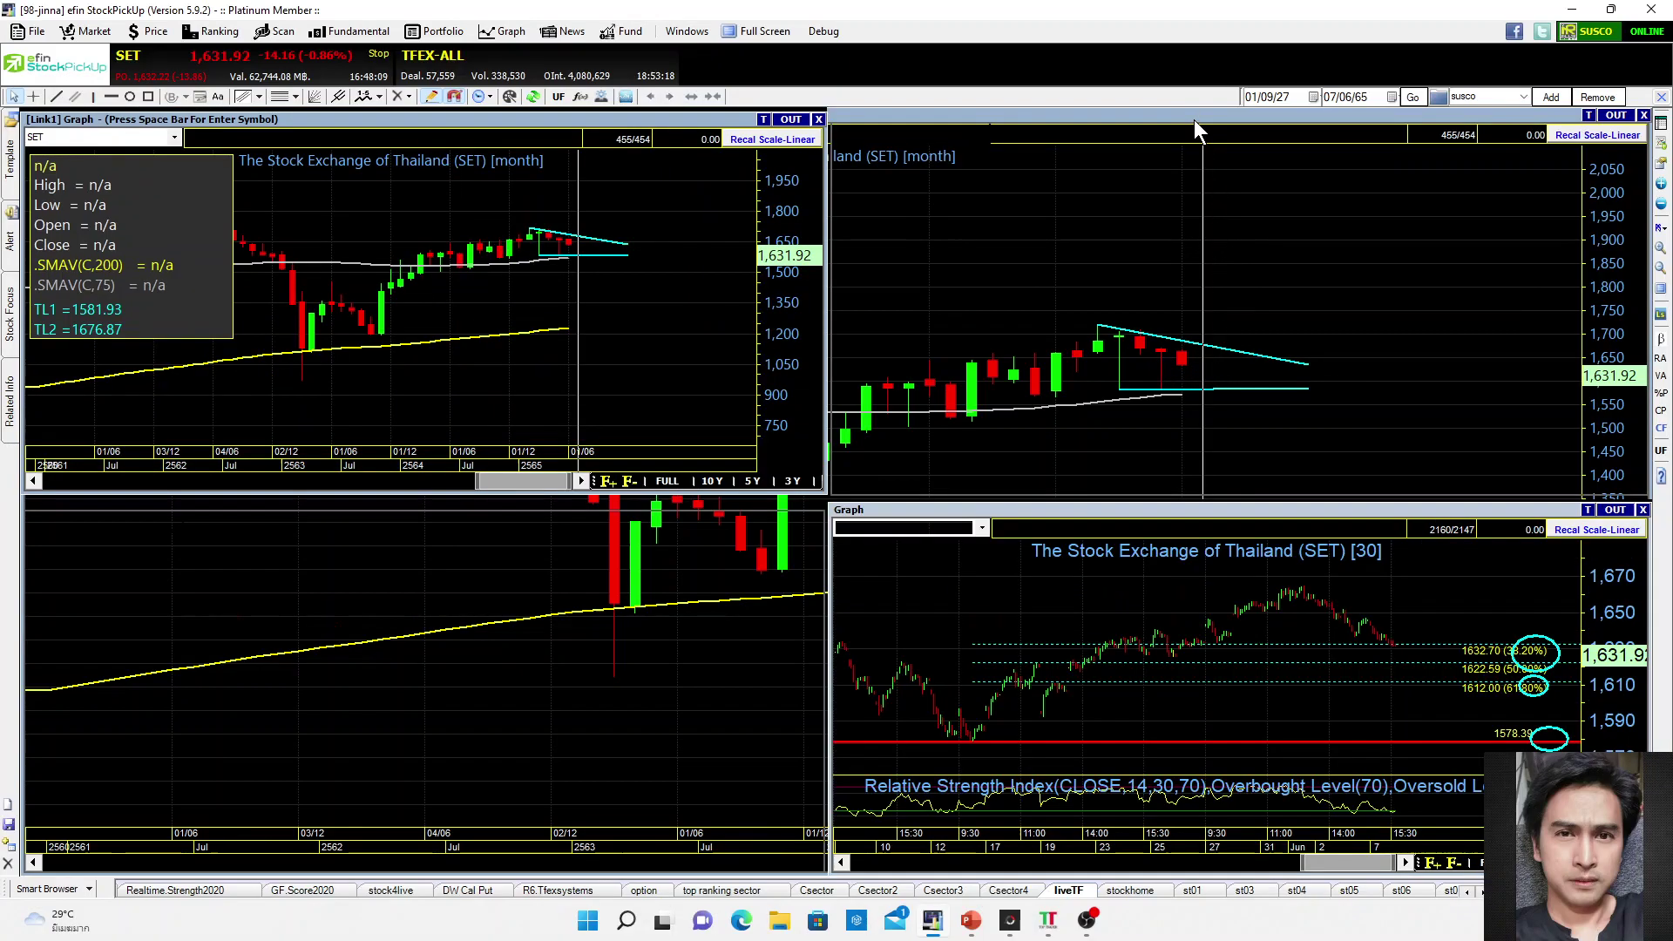
{"action": "double_click", "coordinate": [1246, 509]}
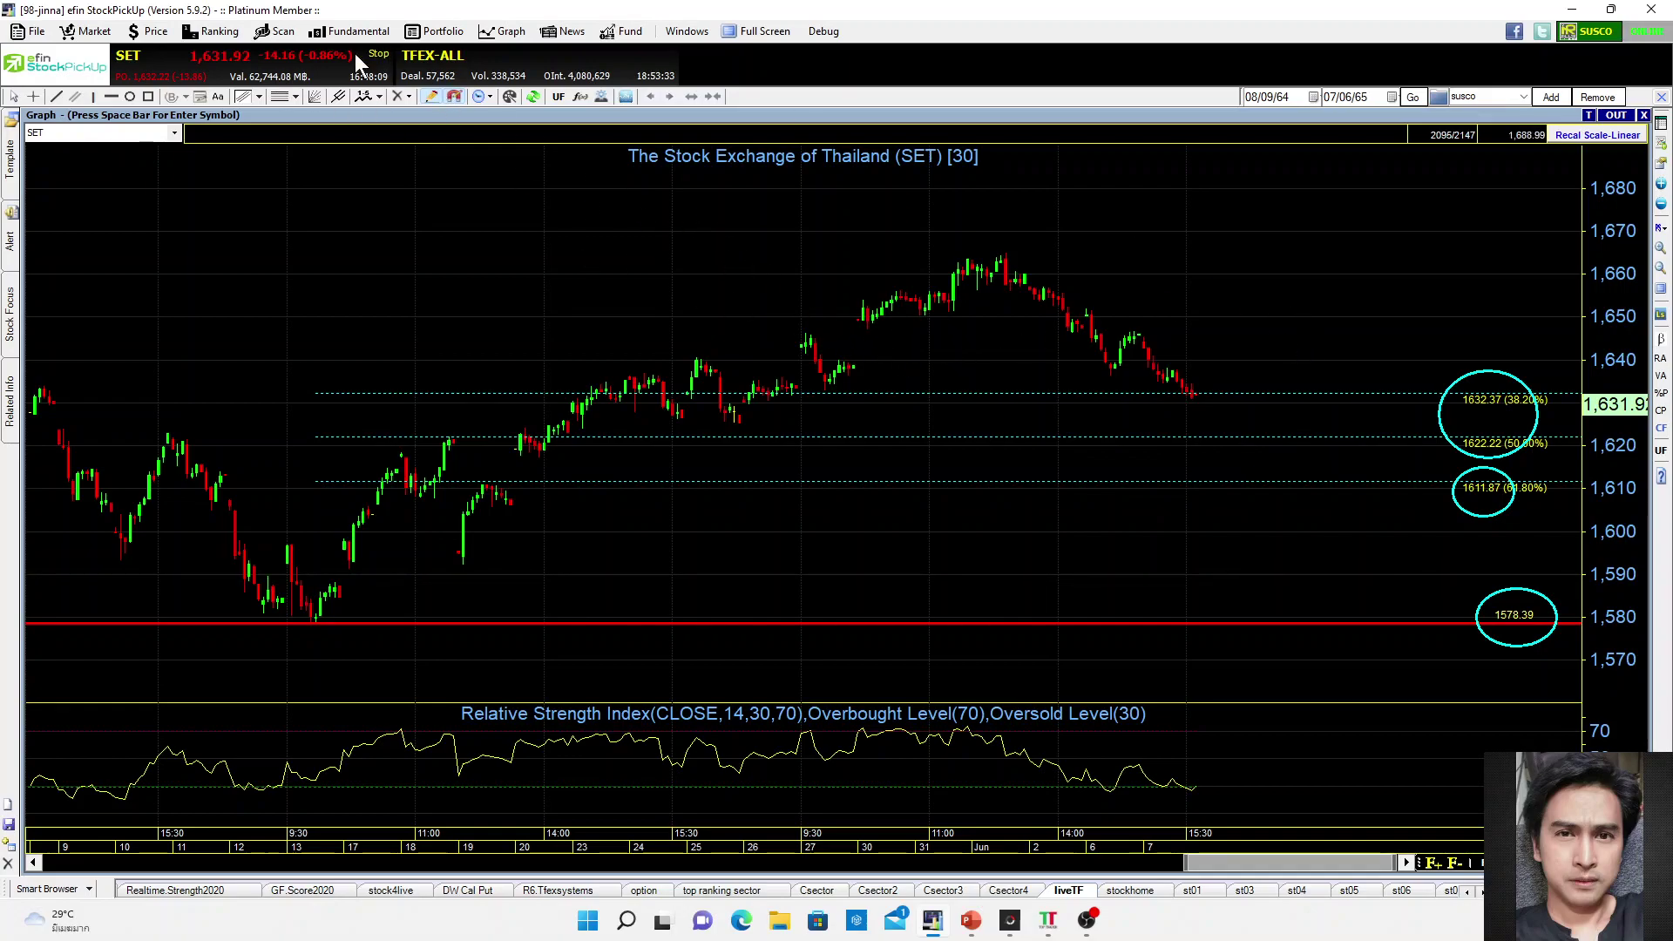
Draw a Fibonacci projection on the 30-minute chart from the high near 1664.89 to the low near 1636.37 and the rebound near 1646.73.
{"action": "left_click", "coordinate": [295, 97]}
{"action": "left_click", "coordinate": [312, 141]}
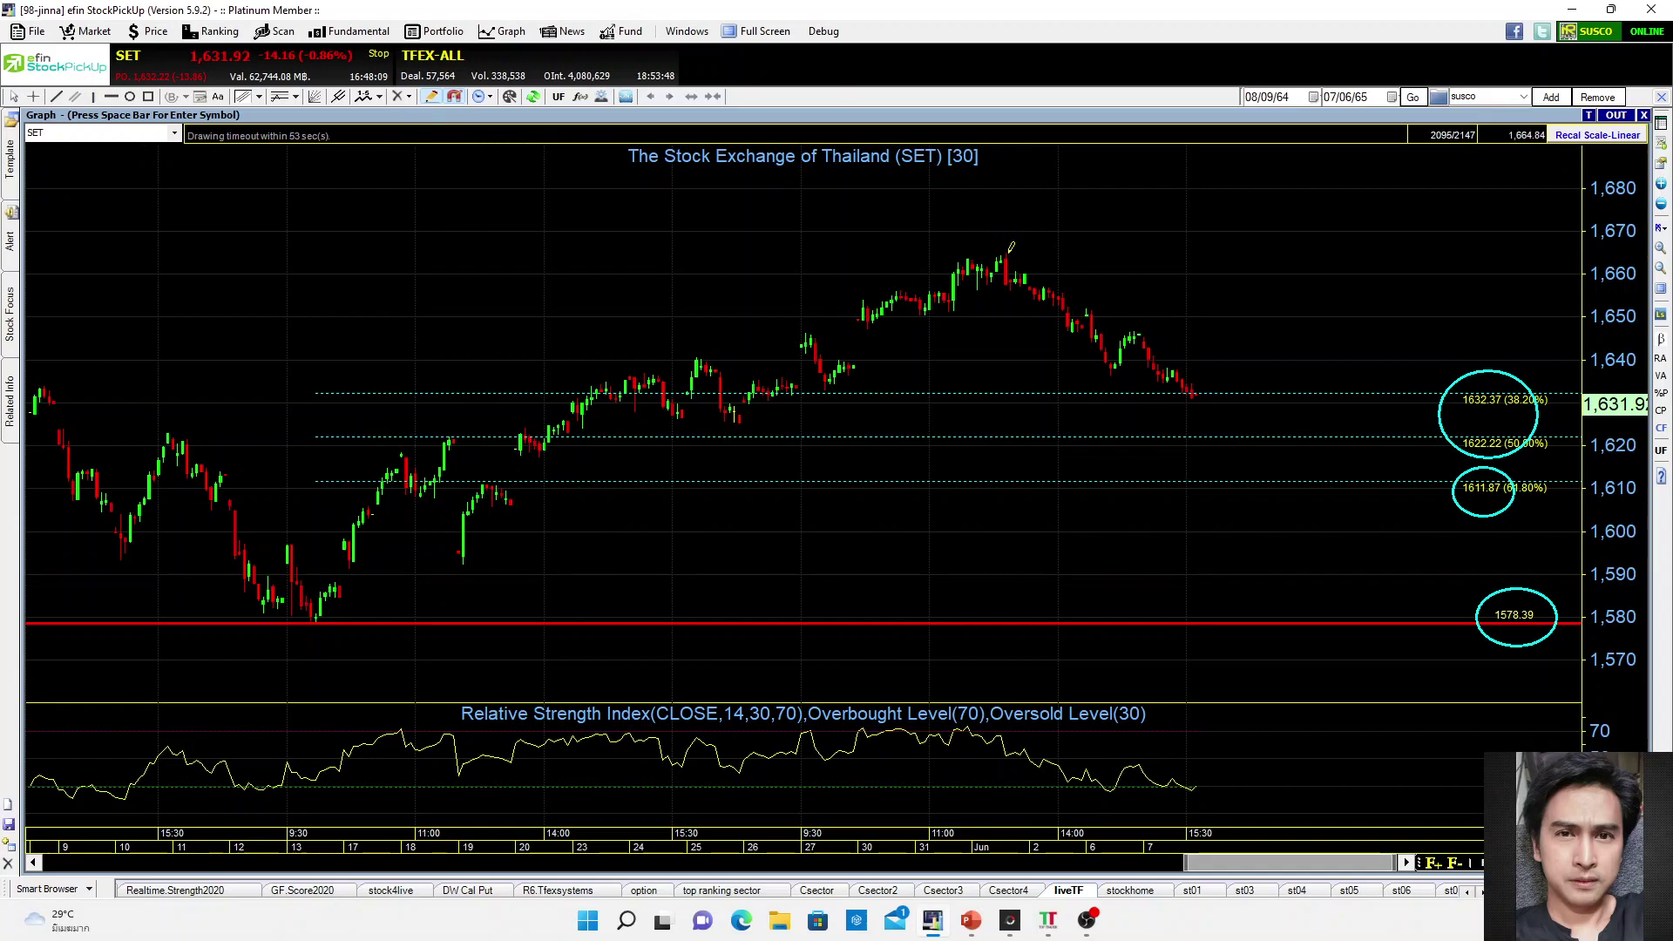
{"action": "mouse_move", "coordinate": [1008, 251]}
{"action": "left_mouse_down"}
{"action": "mouse_move", "coordinate": [1109, 375]}
{"action": "mouse_move", "coordinate": [1155, 316]}
{"action": "left_mouse_up"}
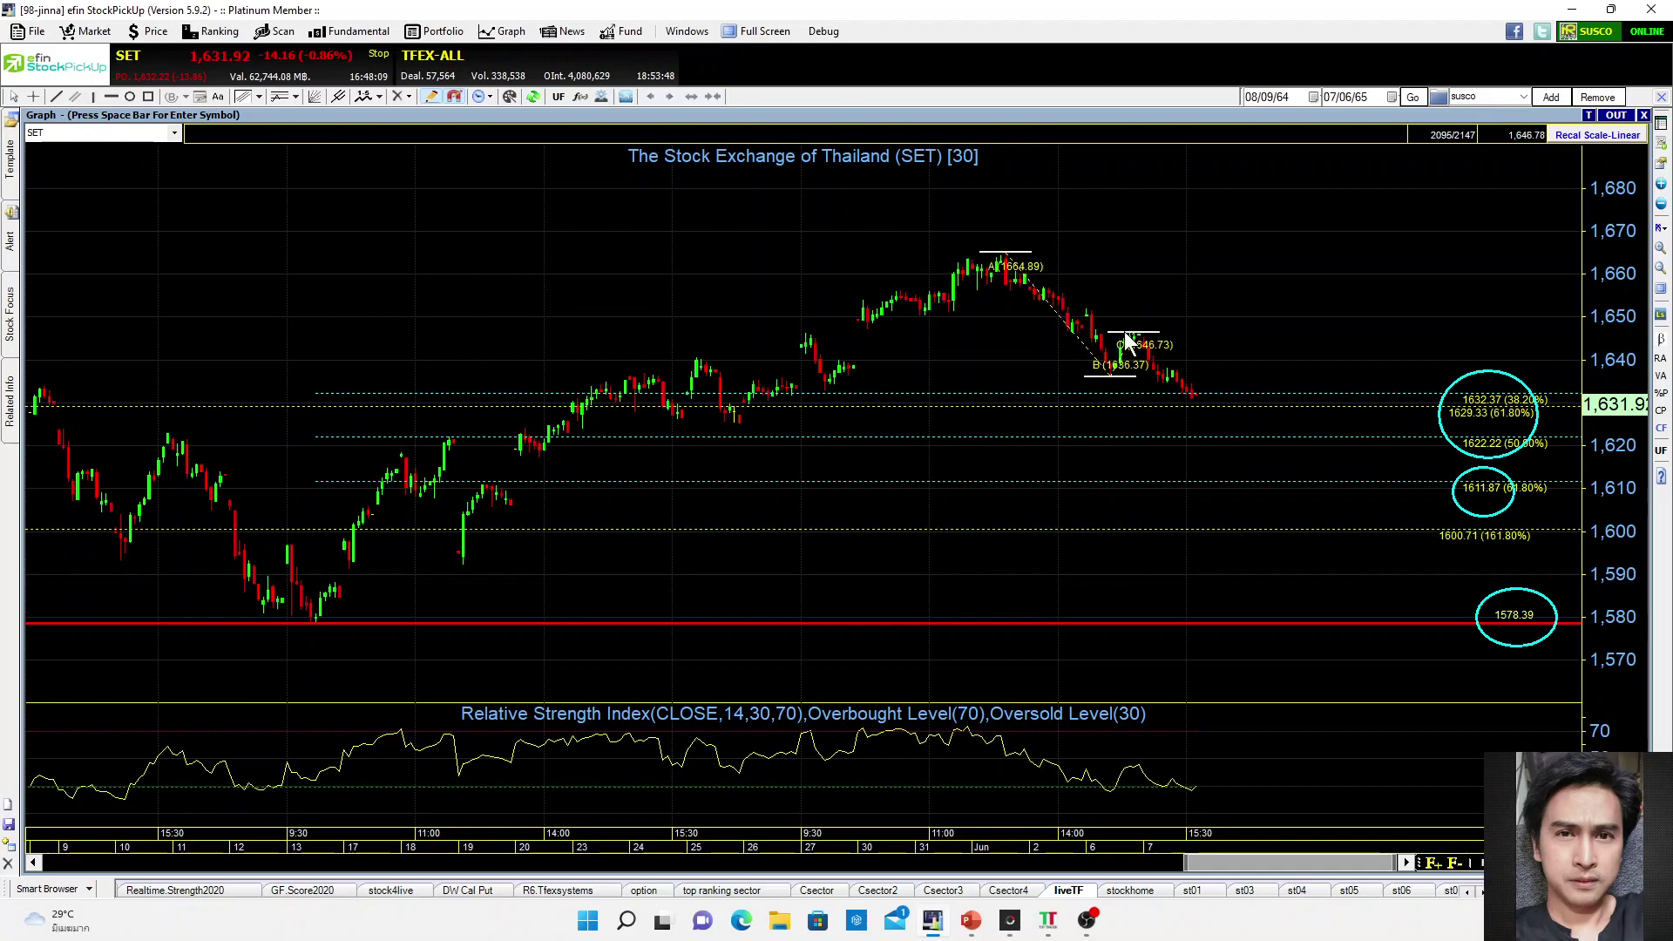
Replace the Fibonacci projection's 61.8 percentage level with 100, and apply the change.
{"action": "right_click", "coordinate": [1231, 533]}
{"action": "left_click", "coordinate": [1307, 545]}
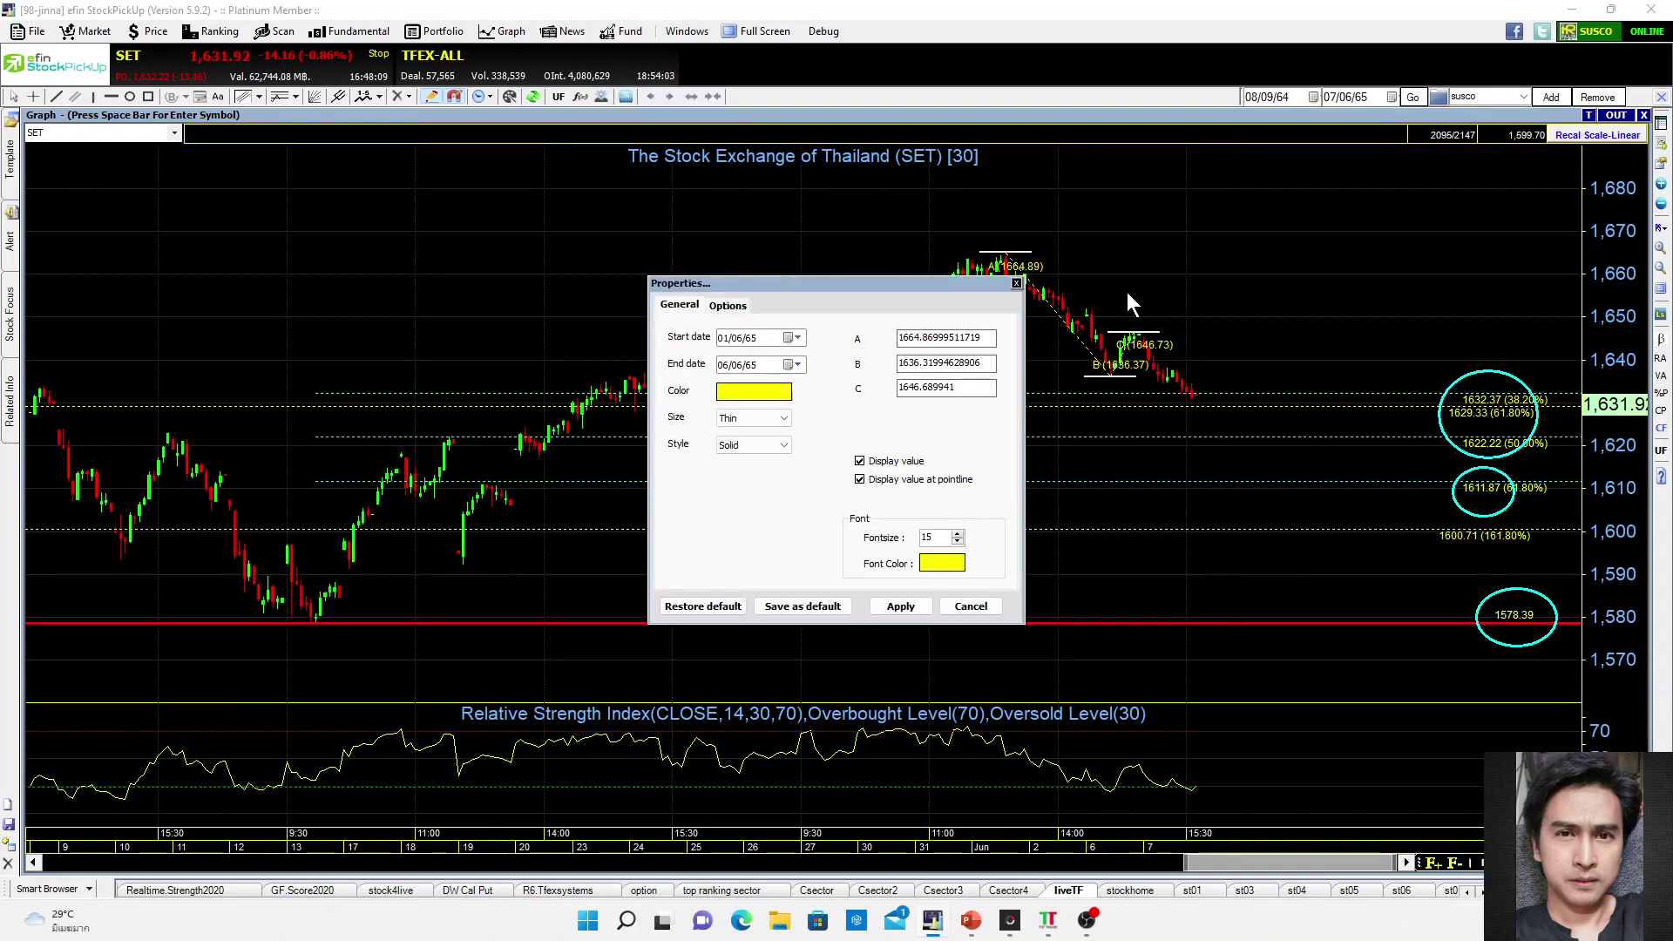
{"action": "left_click", "coordinate": [747, 307]}
{"action": "left_click", "coordinate": [708, 343]}
{"action": "type", "text": "1"}
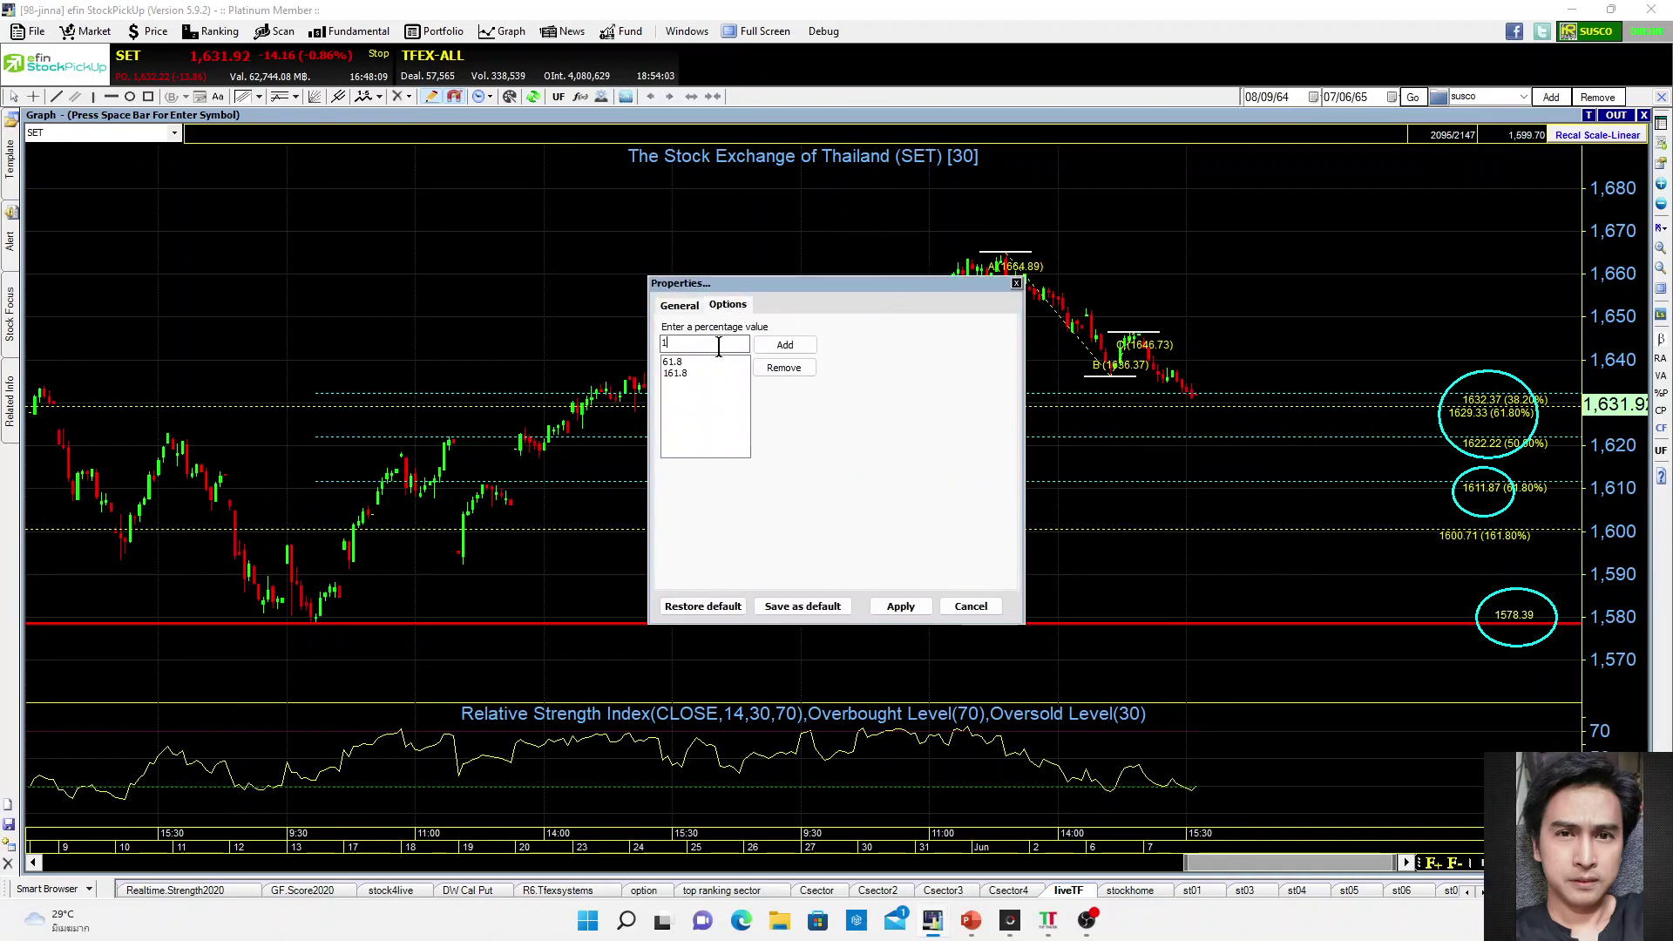
{"action": "type", "text": "00"}
{"action": "left_click", "coordinate": [785, 346]}
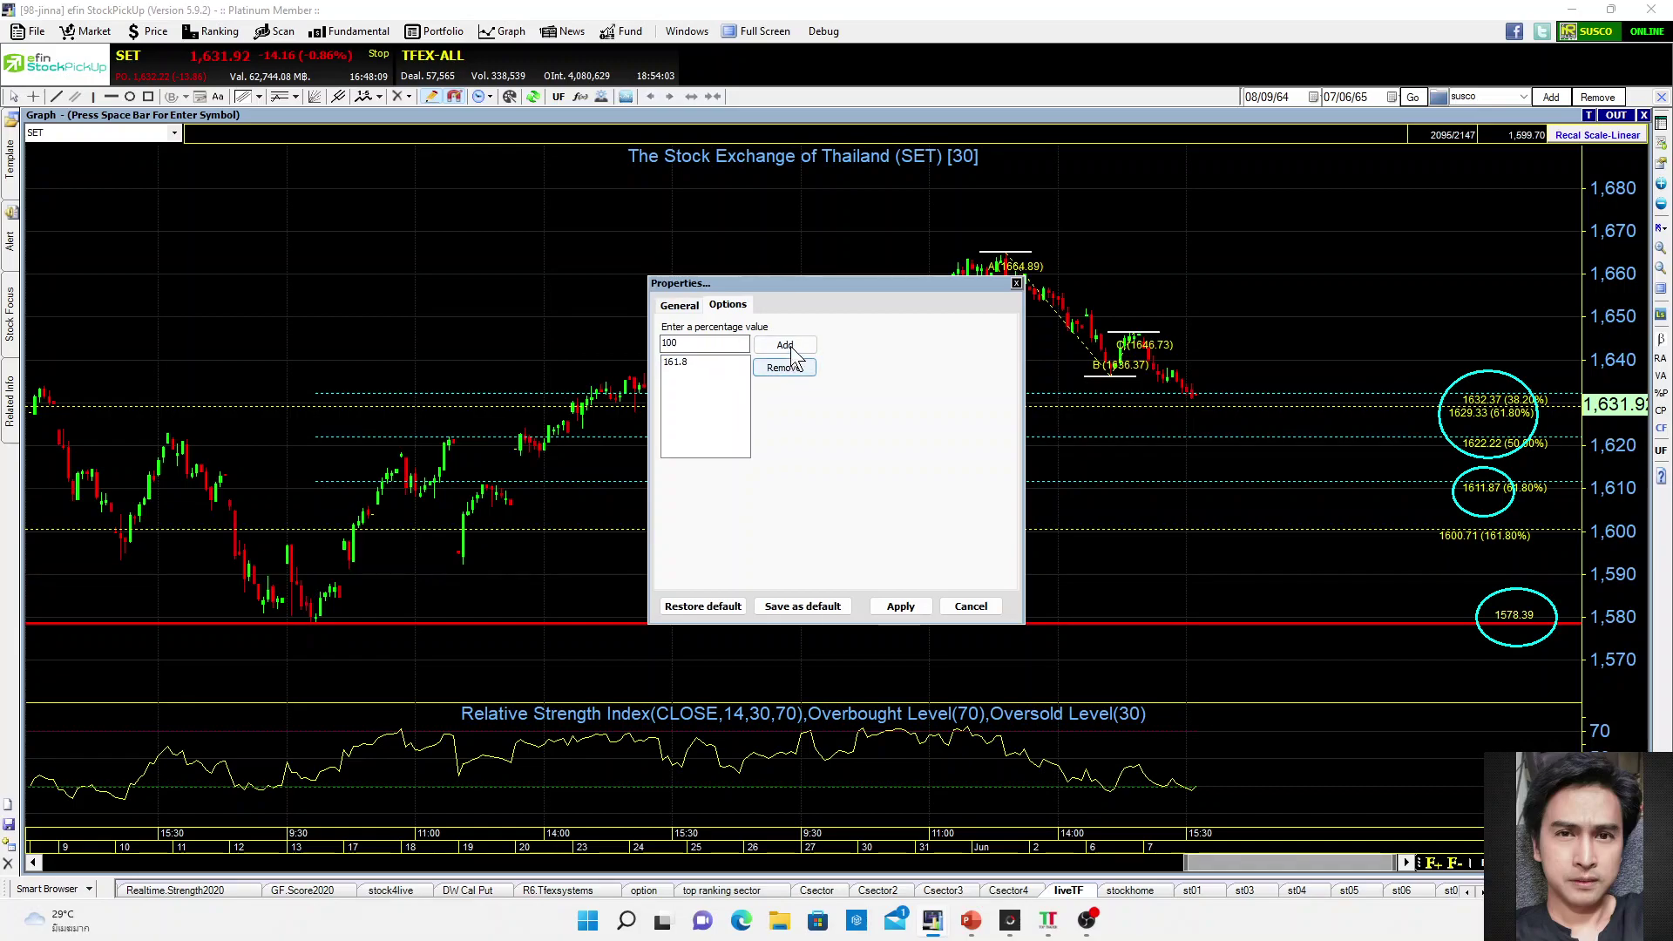
{"action": "left_click", "coordinate": [898, 606]}
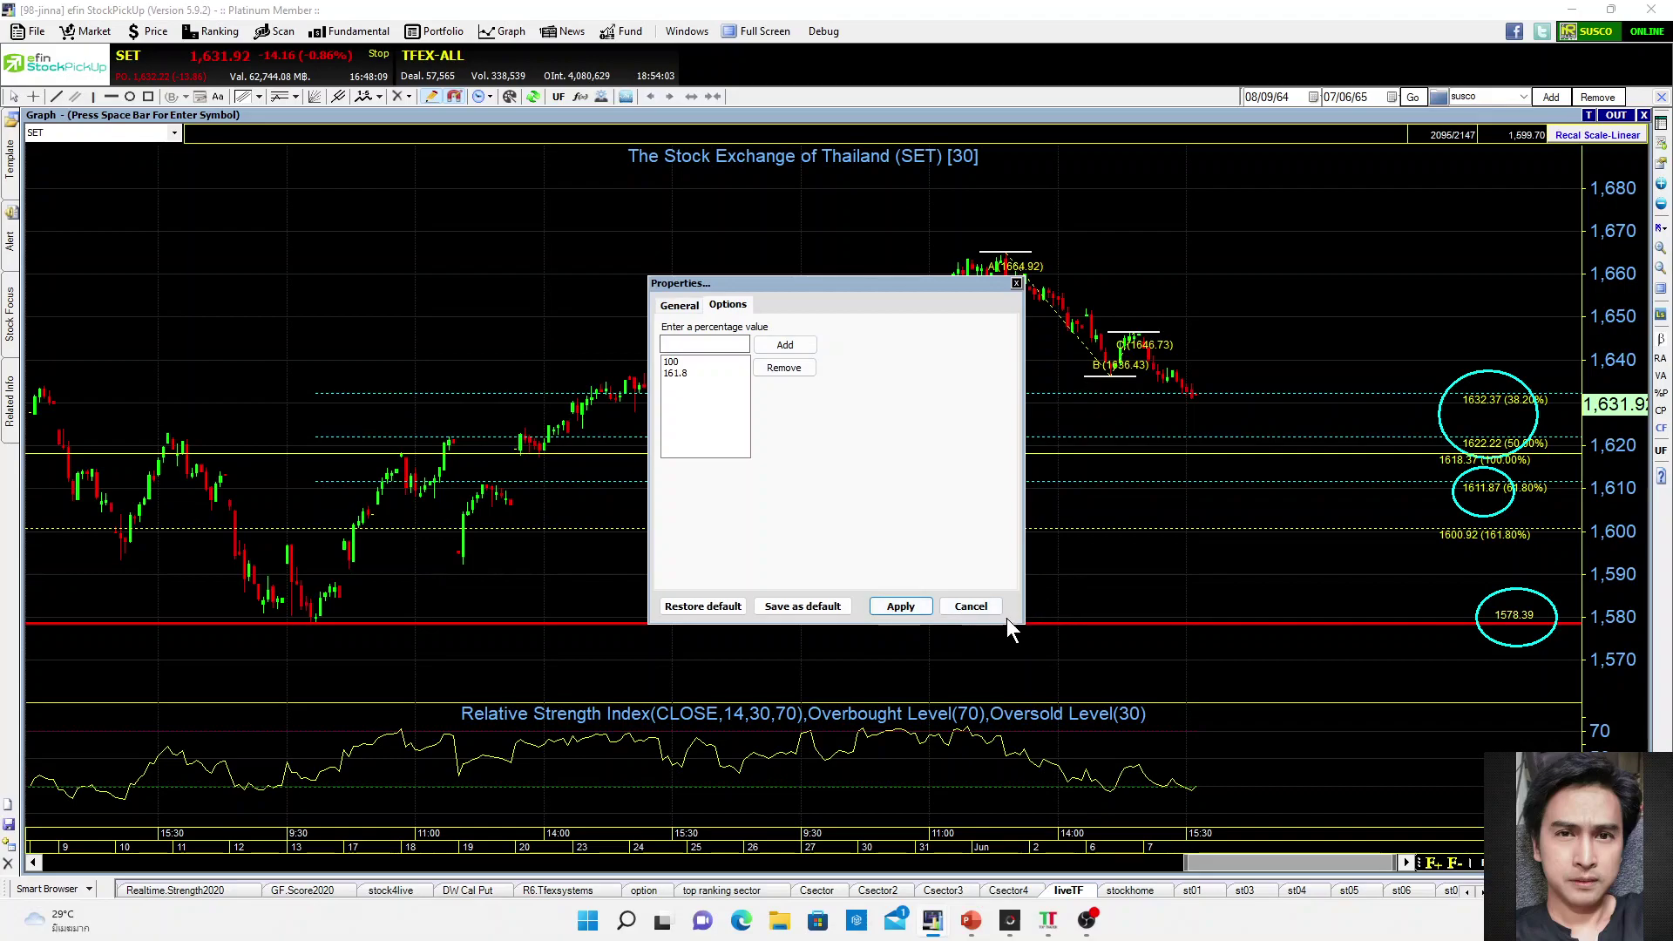
{"action": "left_click", "coordinate": [973, 607]}
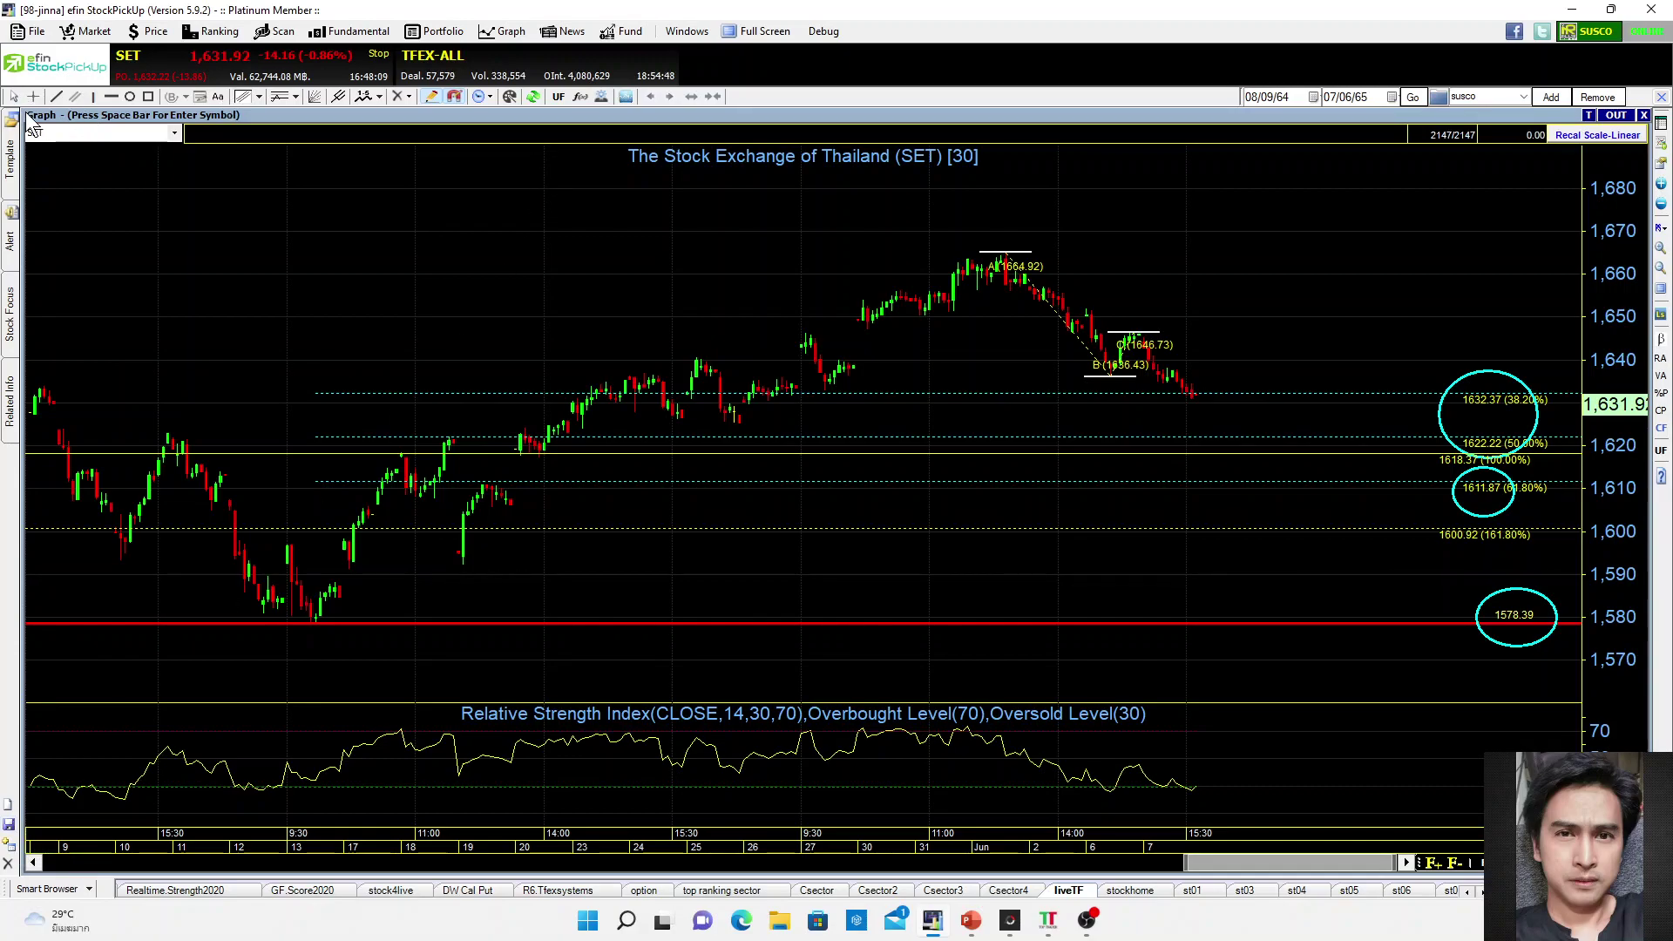
In the Top Trader terminal, span the SET daily volume profile from 12 May 2022 to early June and inspect its levels with the crosshair.
{"action": "left_click_drag", "start_coordinate": [14, 101], "coordinate": [824, 496]}
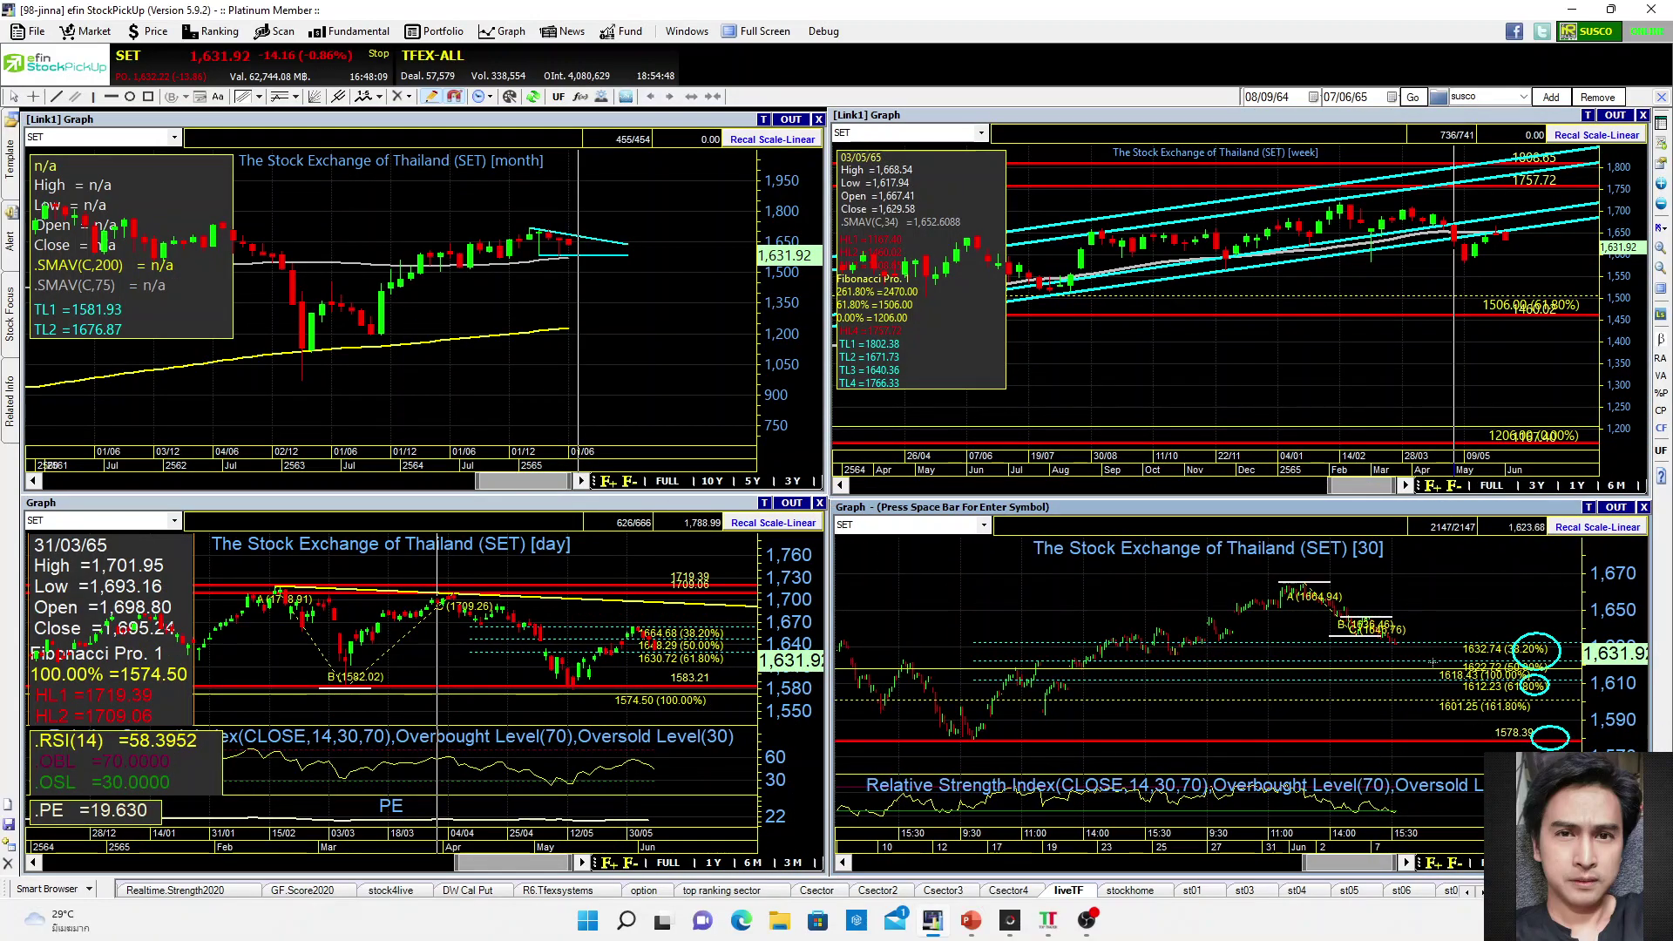
{"action": "left_click", "coordinate": [1048, 924]}
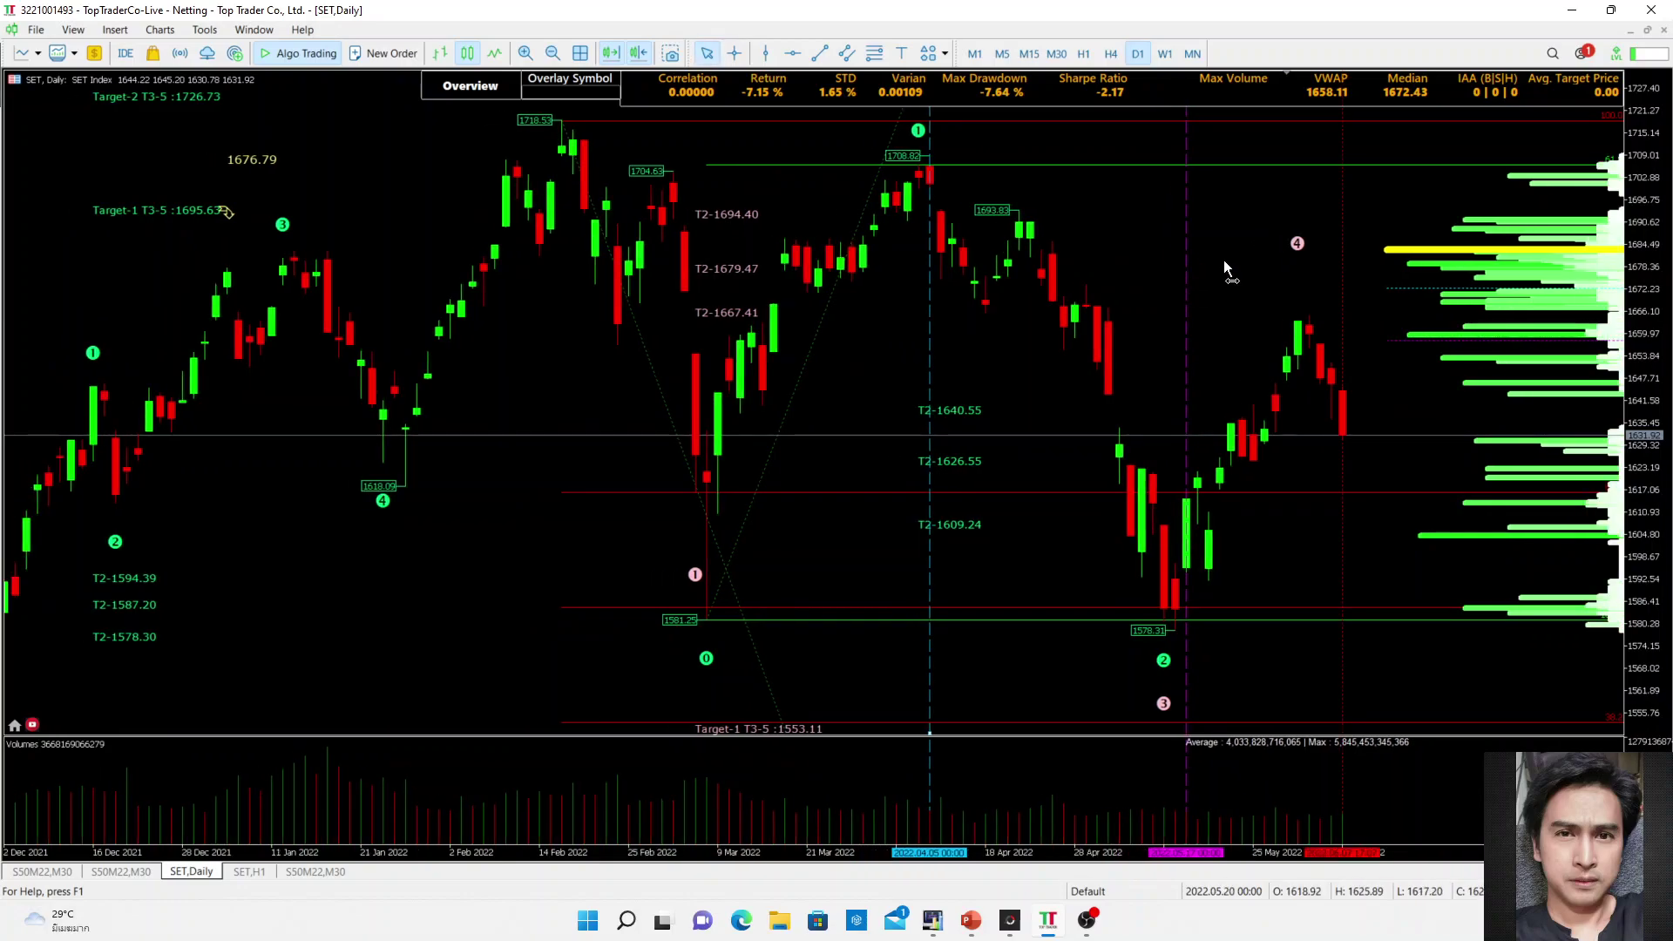
{"action": "scroll", "coordinate": [1168, 263], "scroll_direction": "down", "scroll_amount": 2}
{"action": "left_click_drag", "start_coordinate": [1130, 265], "coordinate": [1260, 344]}
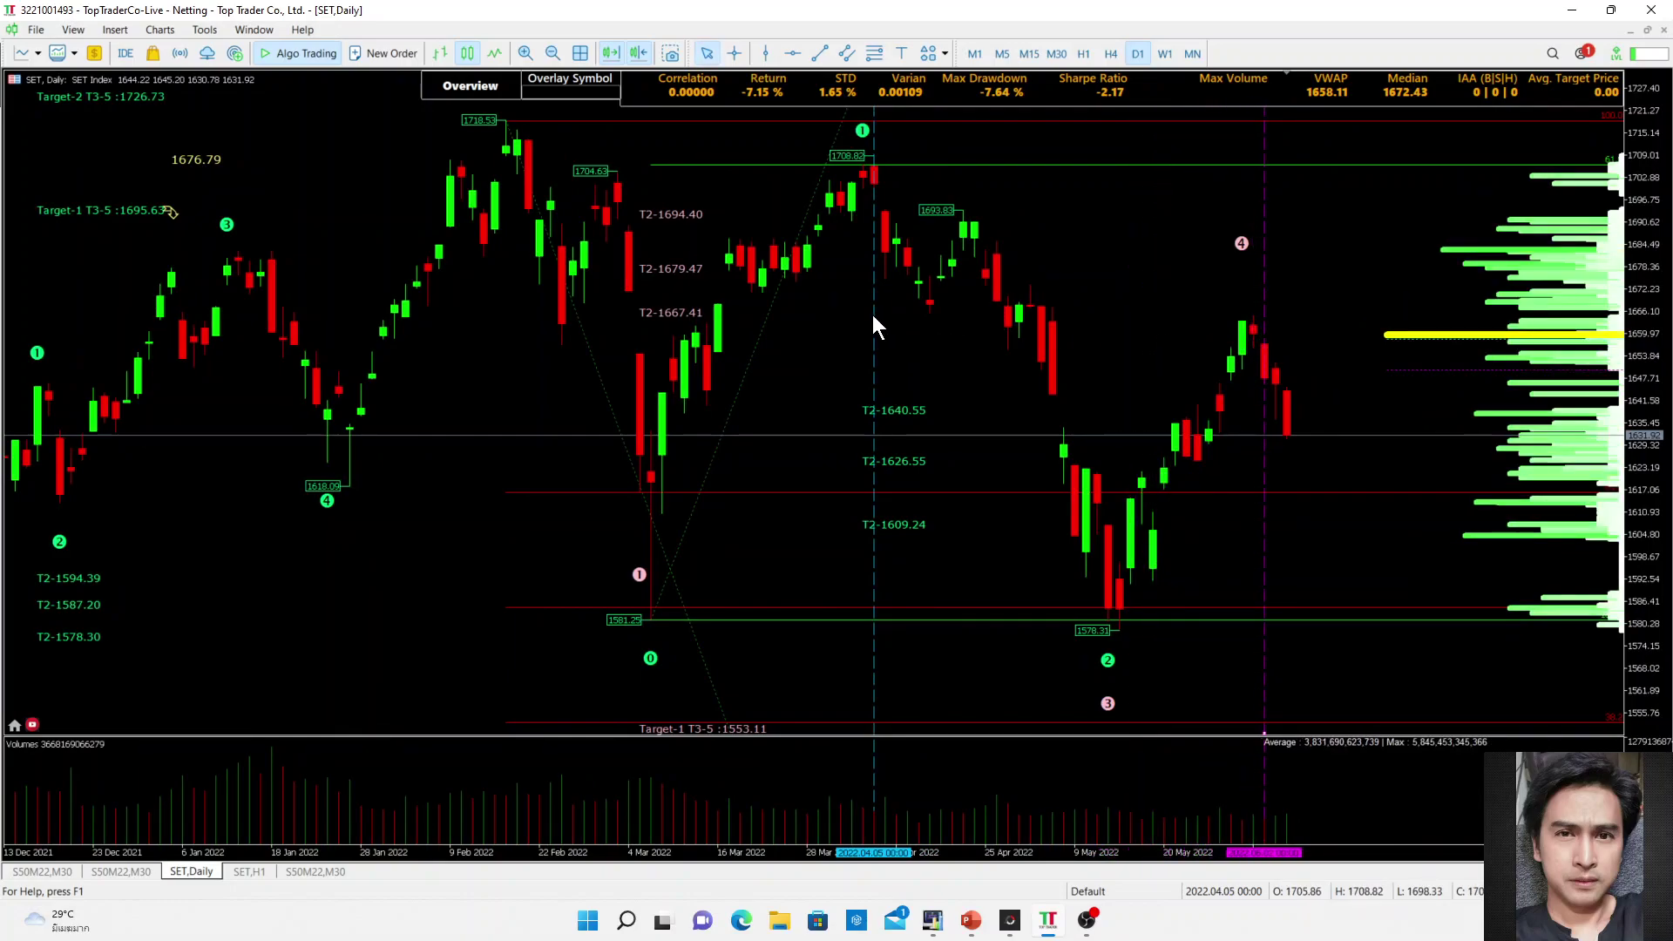
{"action": "left_click_drag", "start_coordinate": [876, 328], "coordinate": [1107, 430]}
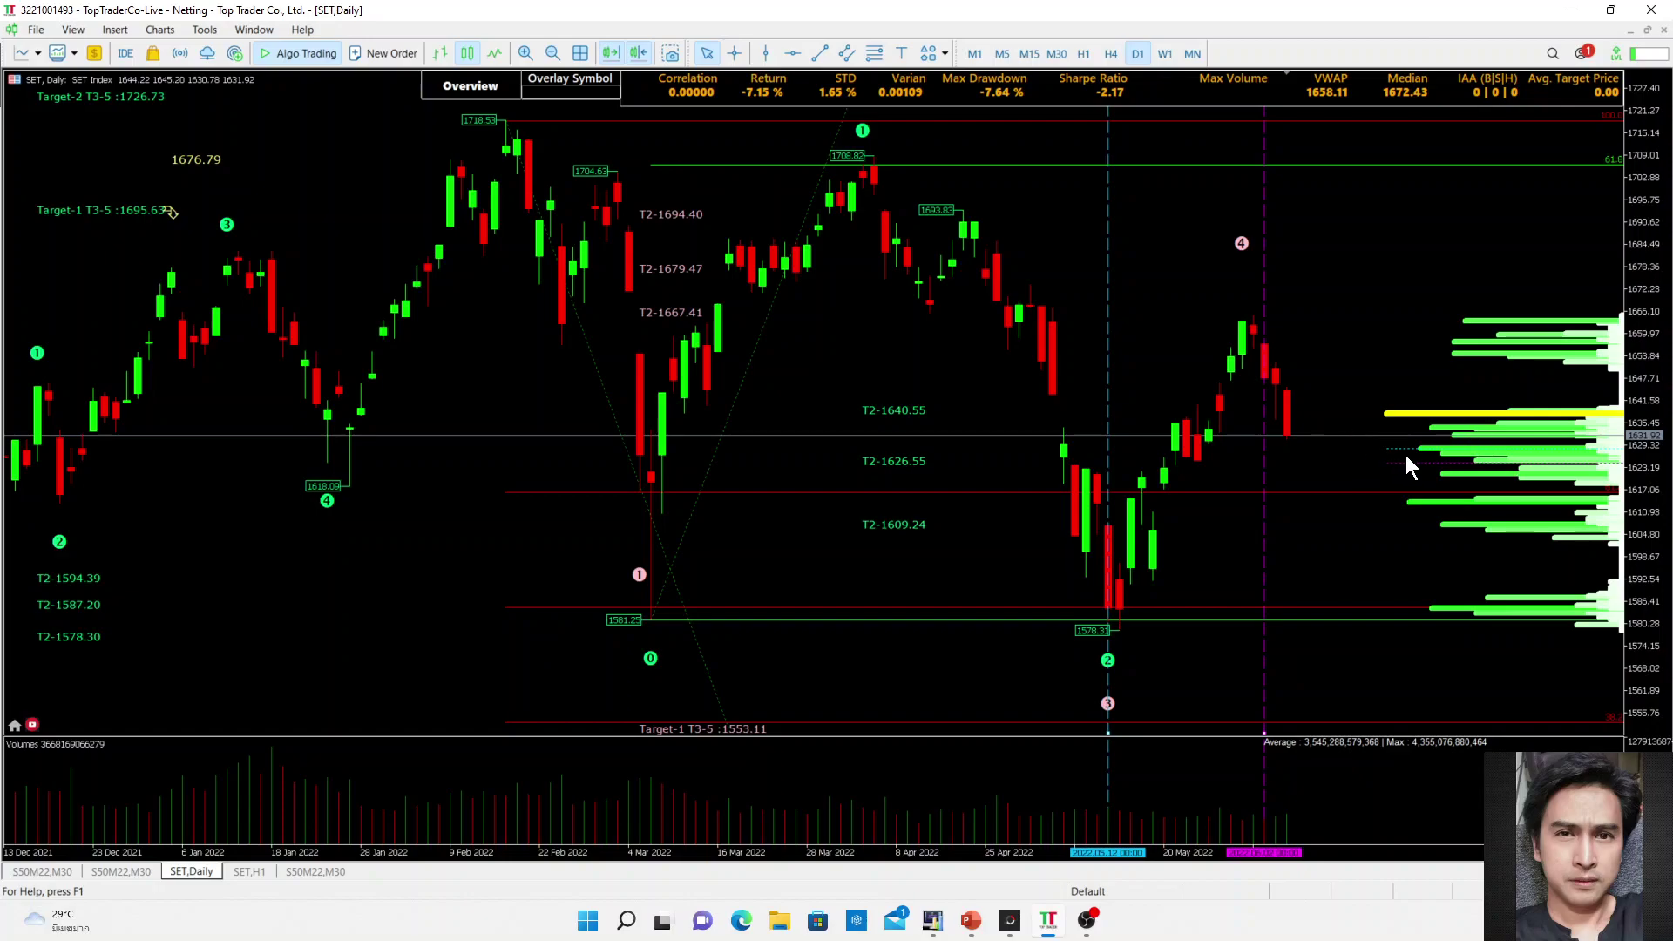
{"action": "left_click", "coordinate": [737, 54]}
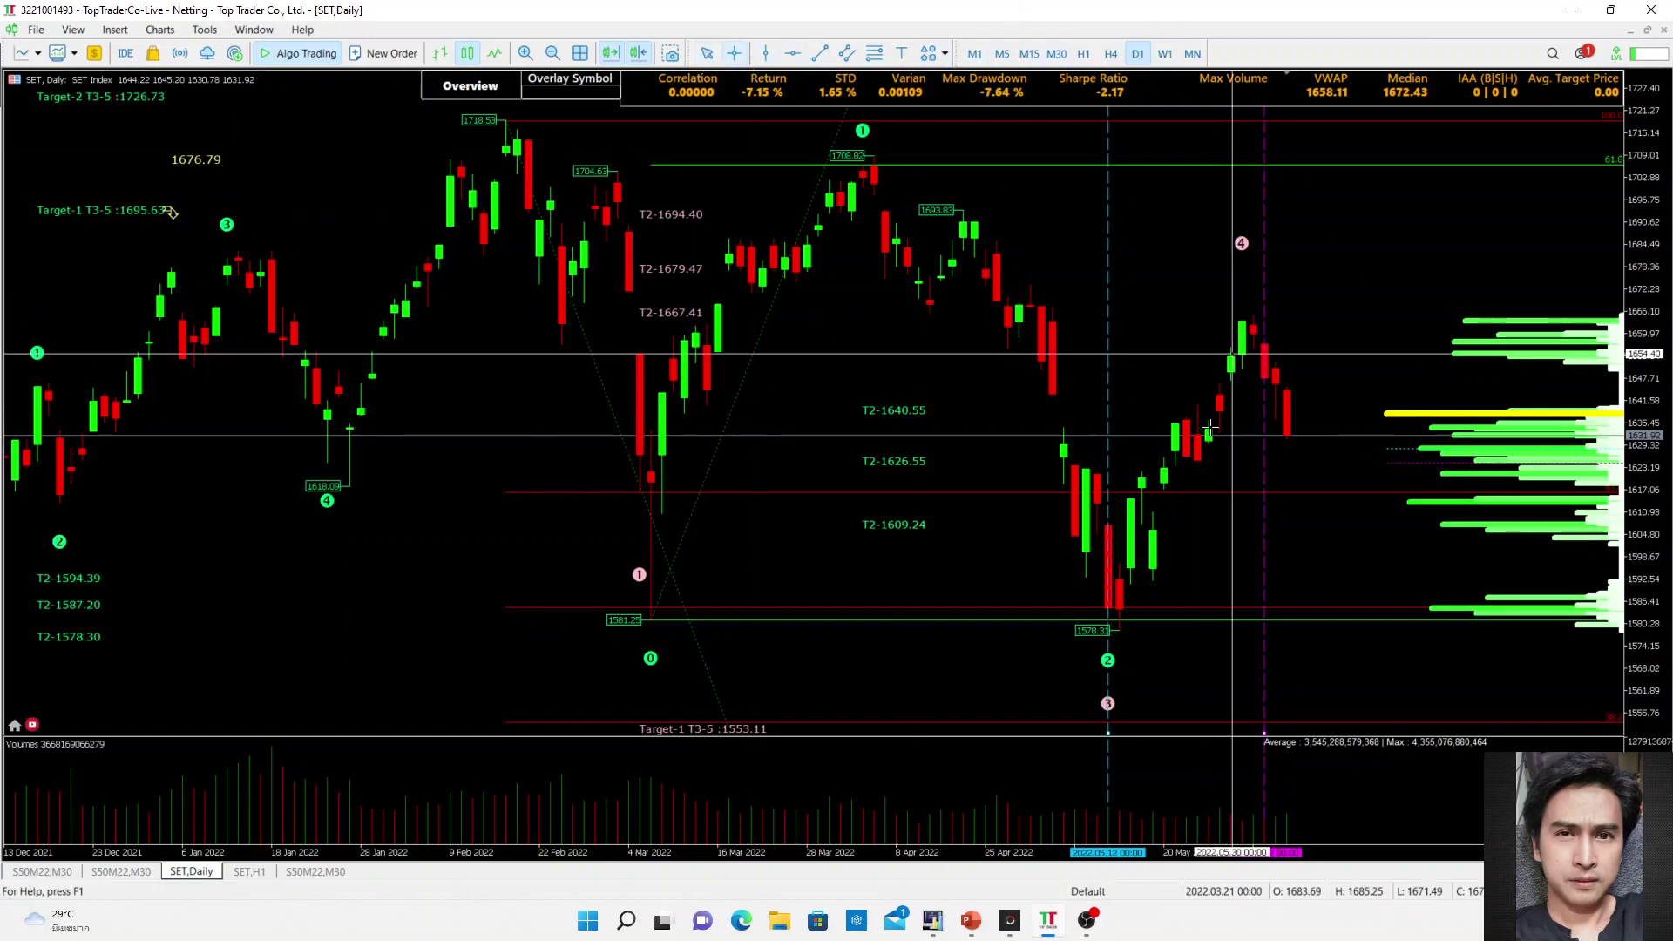
{"action": "left_click", "coordinate": [1336, 465]}
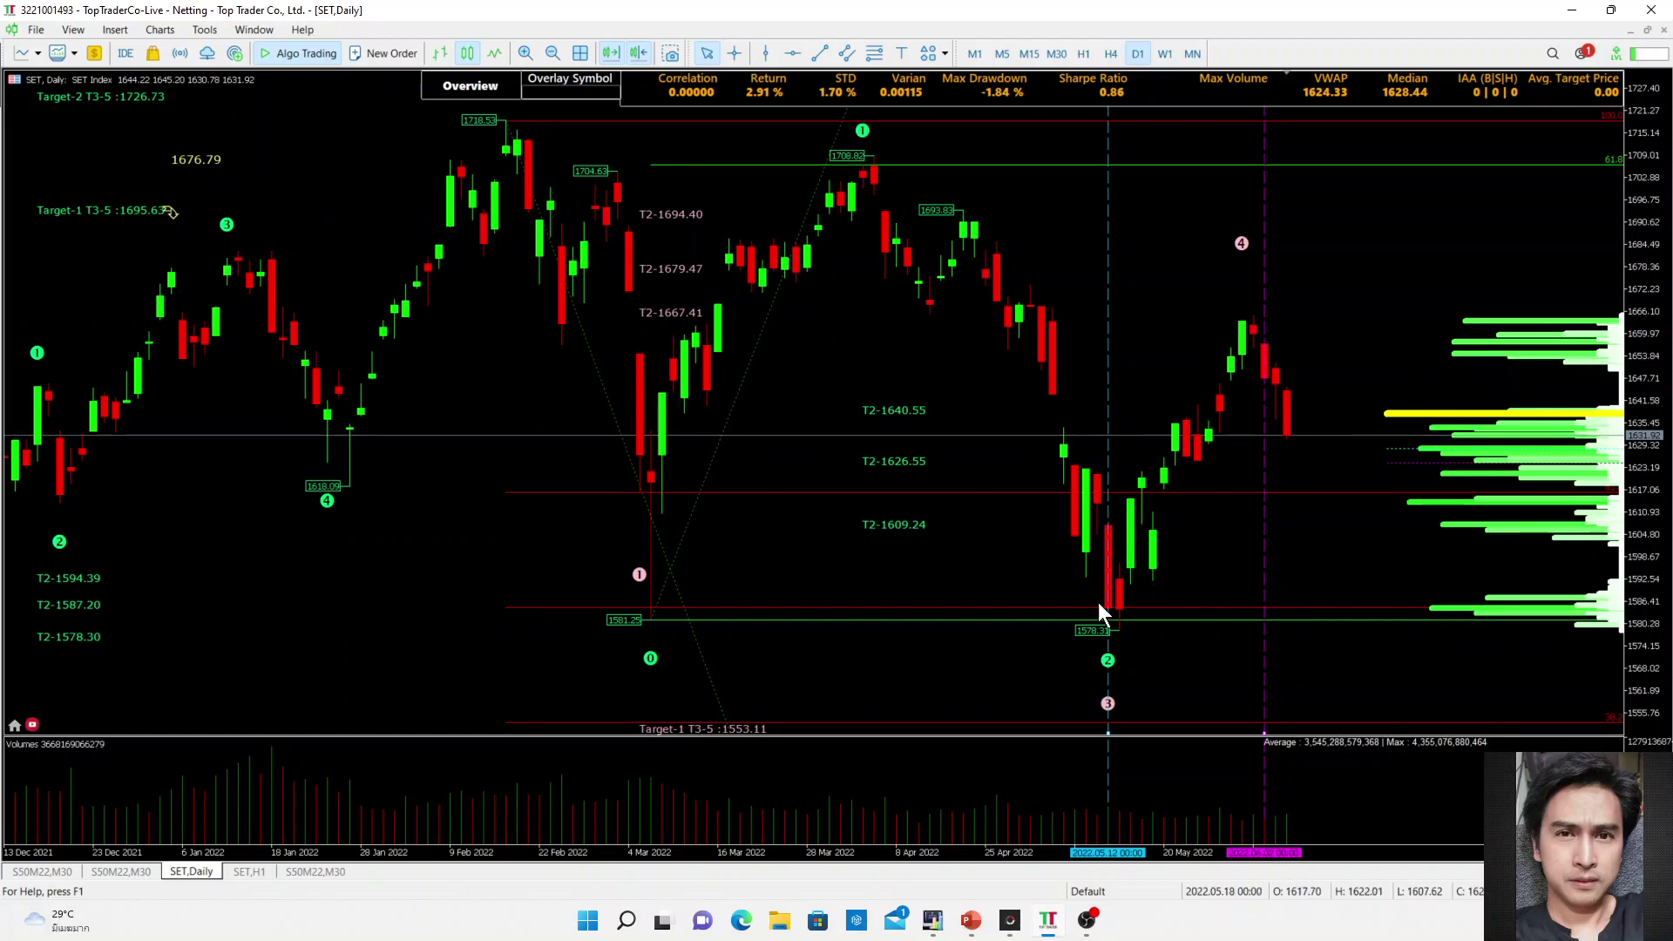
In efin StockPickUp's 30-minute chart, remove the circles around the 38.20%, 50.00% and 61.80% labels, and circle the 50.00% and 100.00% labels together.
{"action": "left_click", "coordinate": [933, 924]}
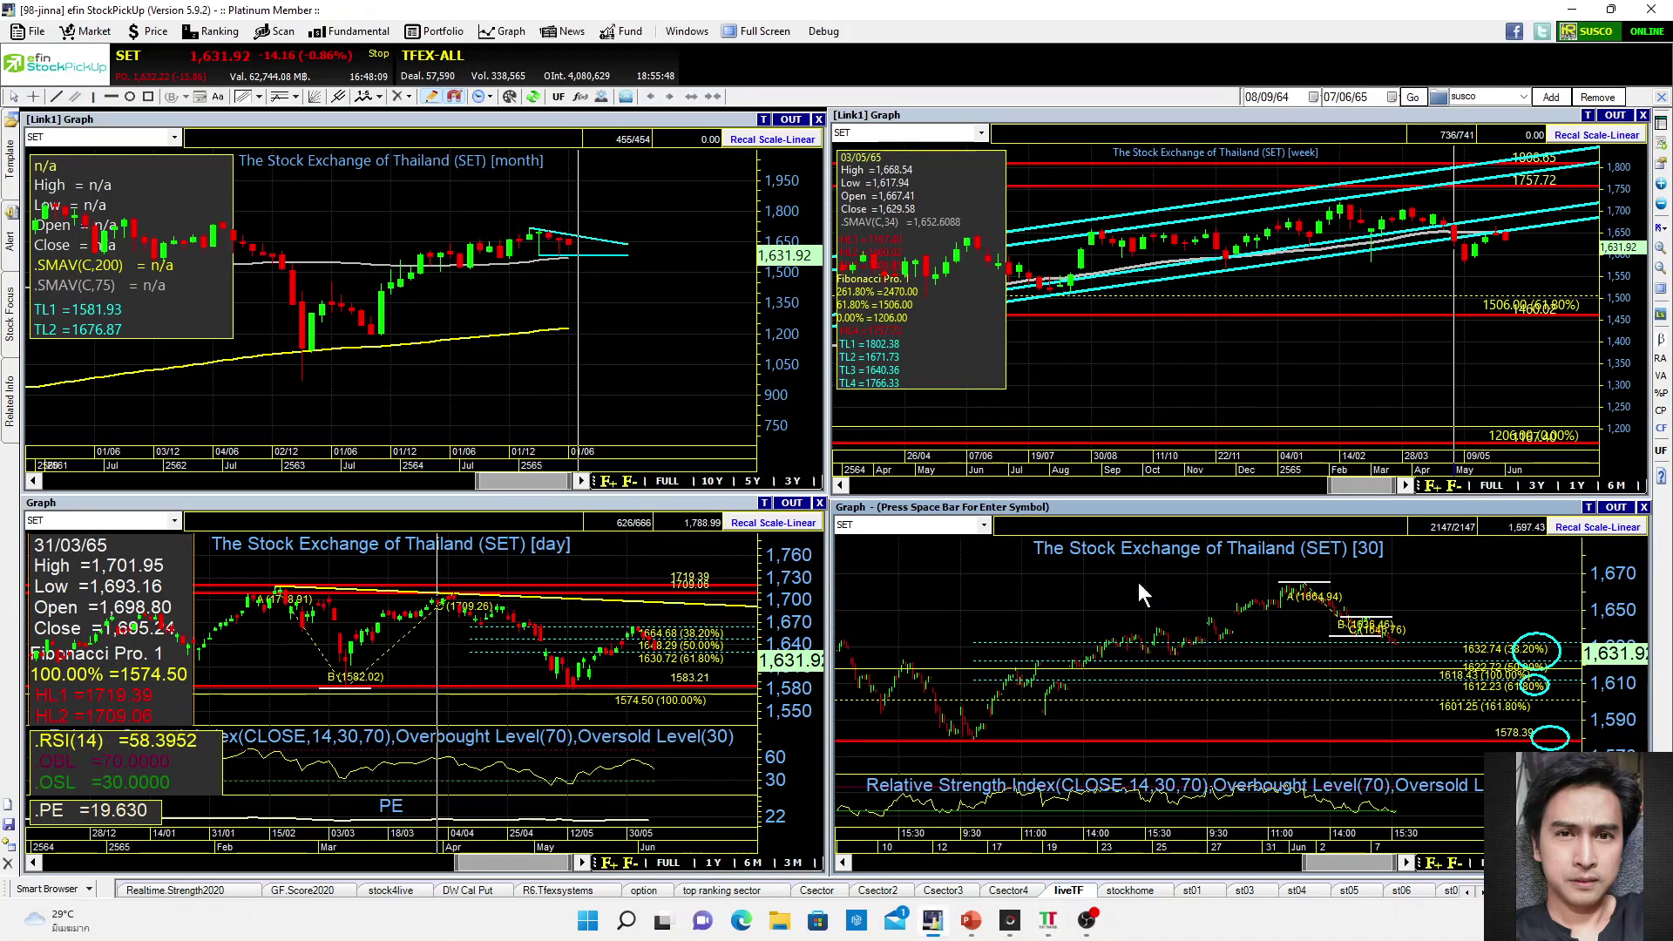
{"action": "double_click", "coordinate": [1122, 507]}
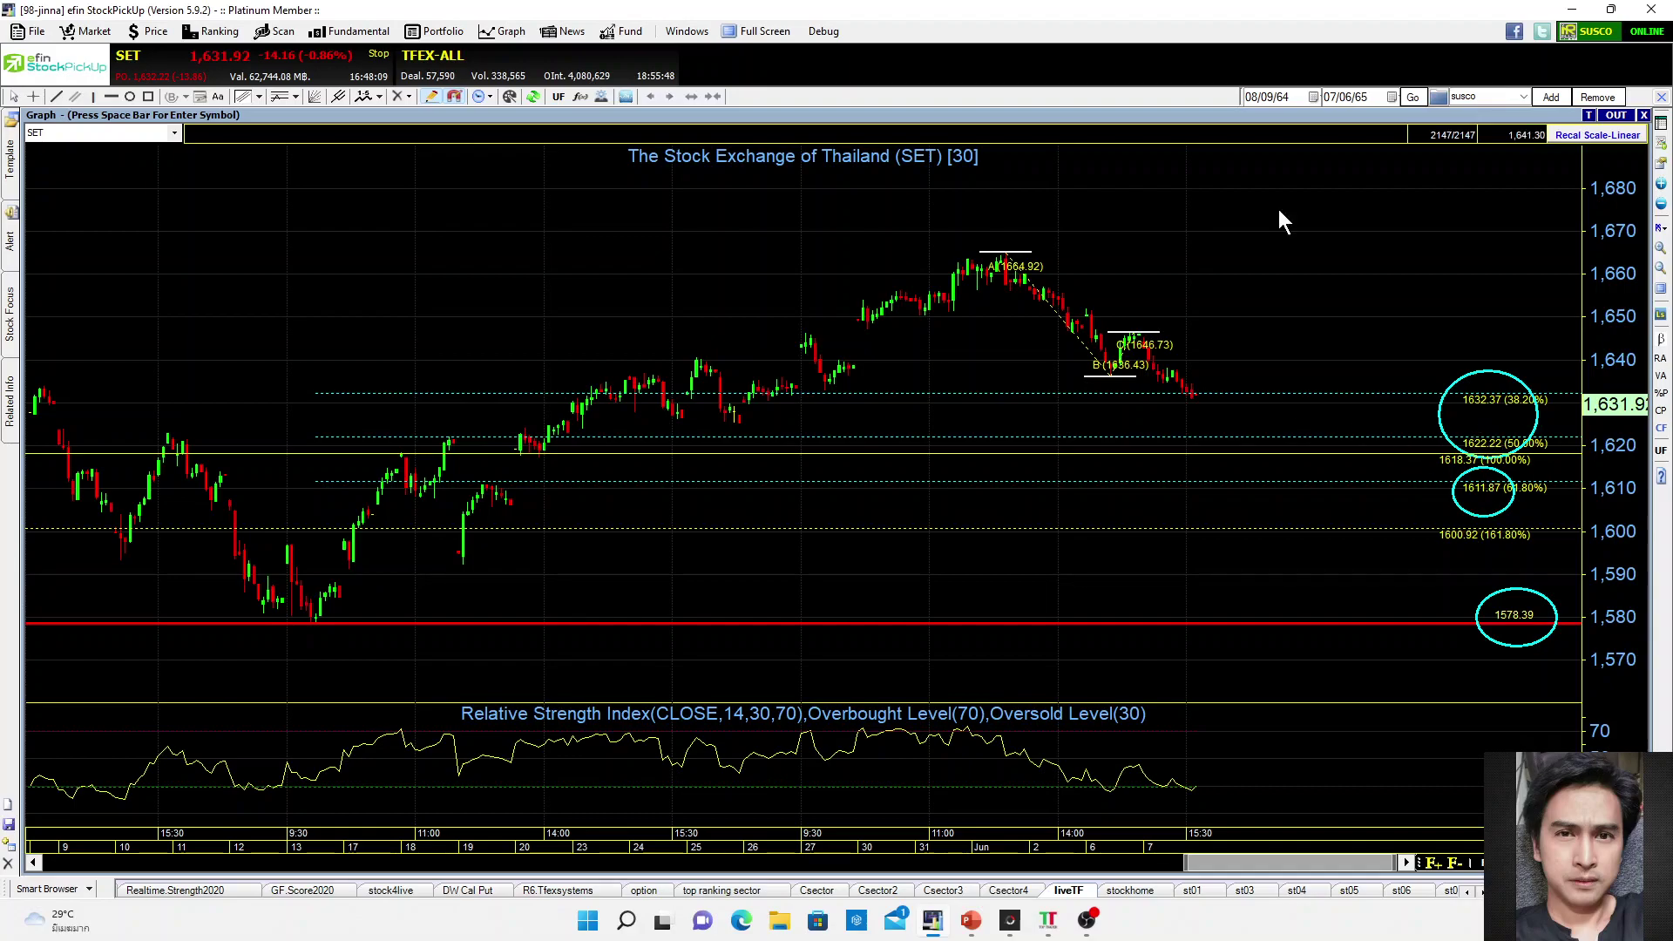
{"action": "left_click", "coordinate": [1507, 371]}
{"action": "key", "text": "Delete"}
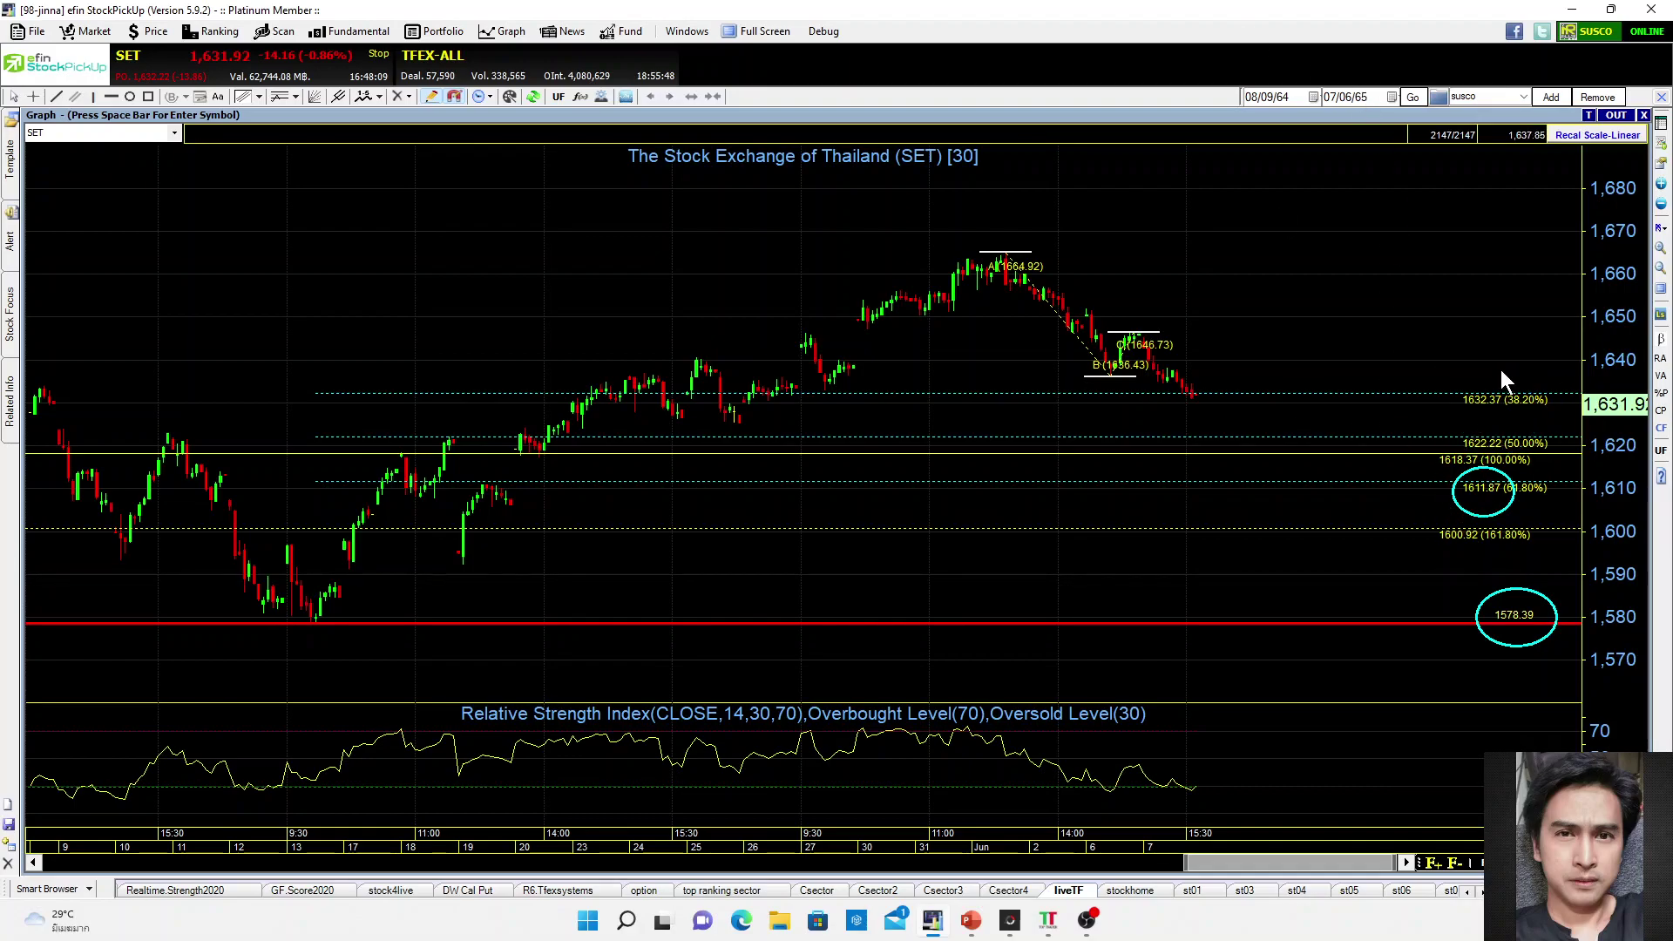
{"action": "left_click", "coordinate": [1499, 516]}
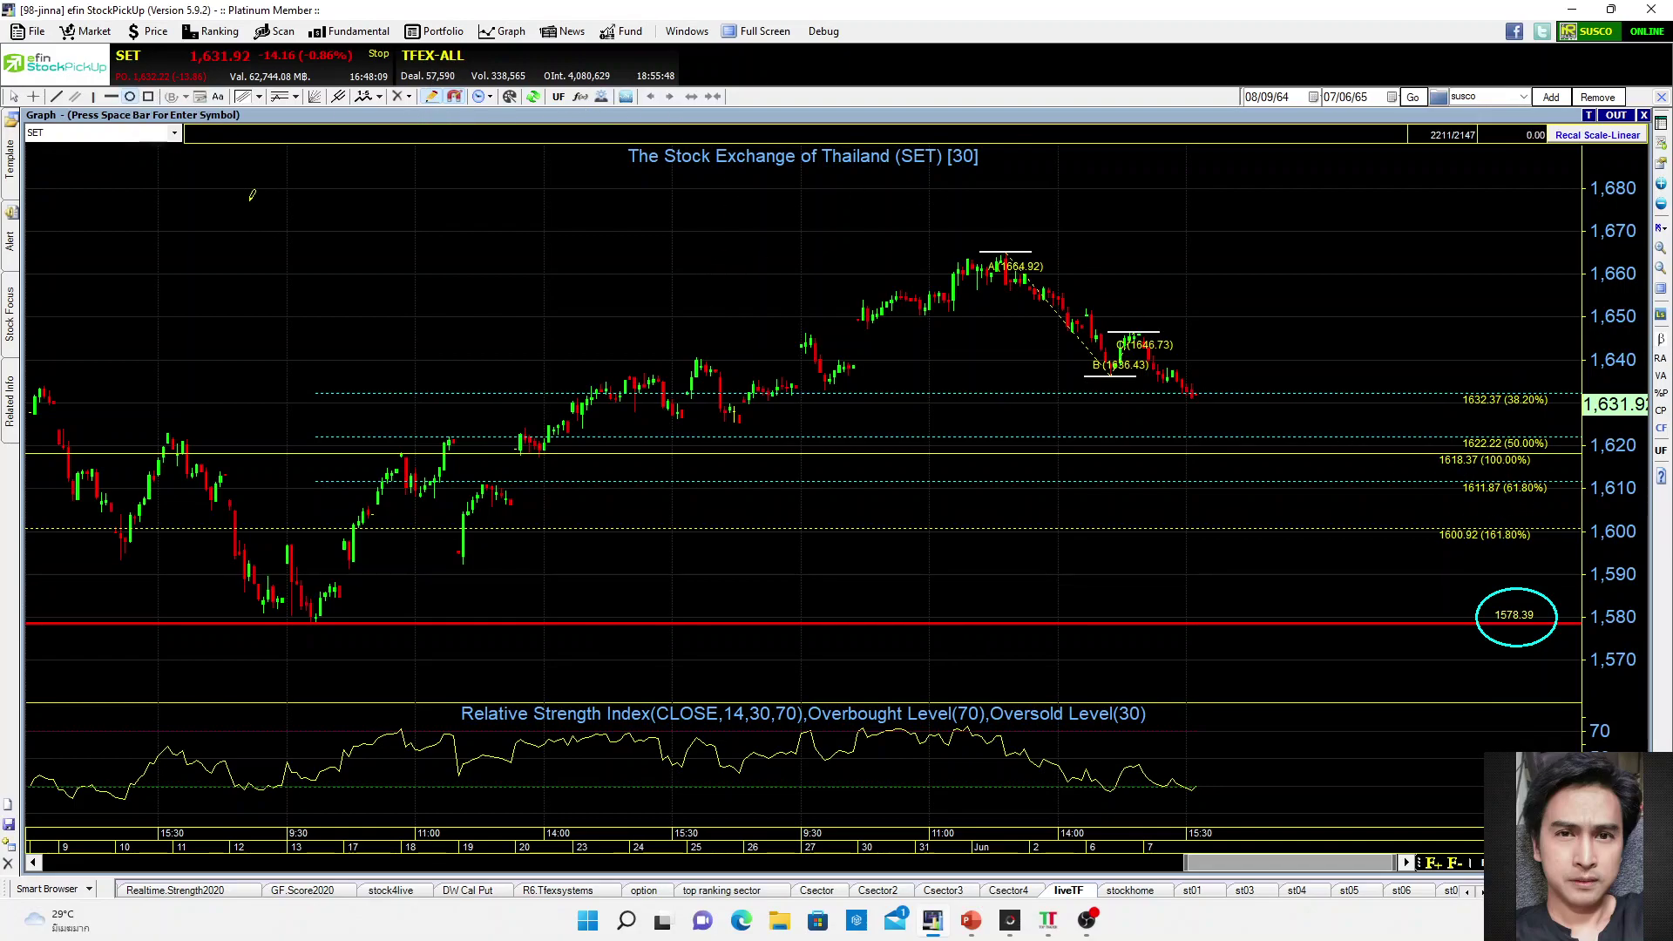
{"action": "left_click_drag", "start_coordinate": [1429, 426], "coordinate": [1532, 464]}
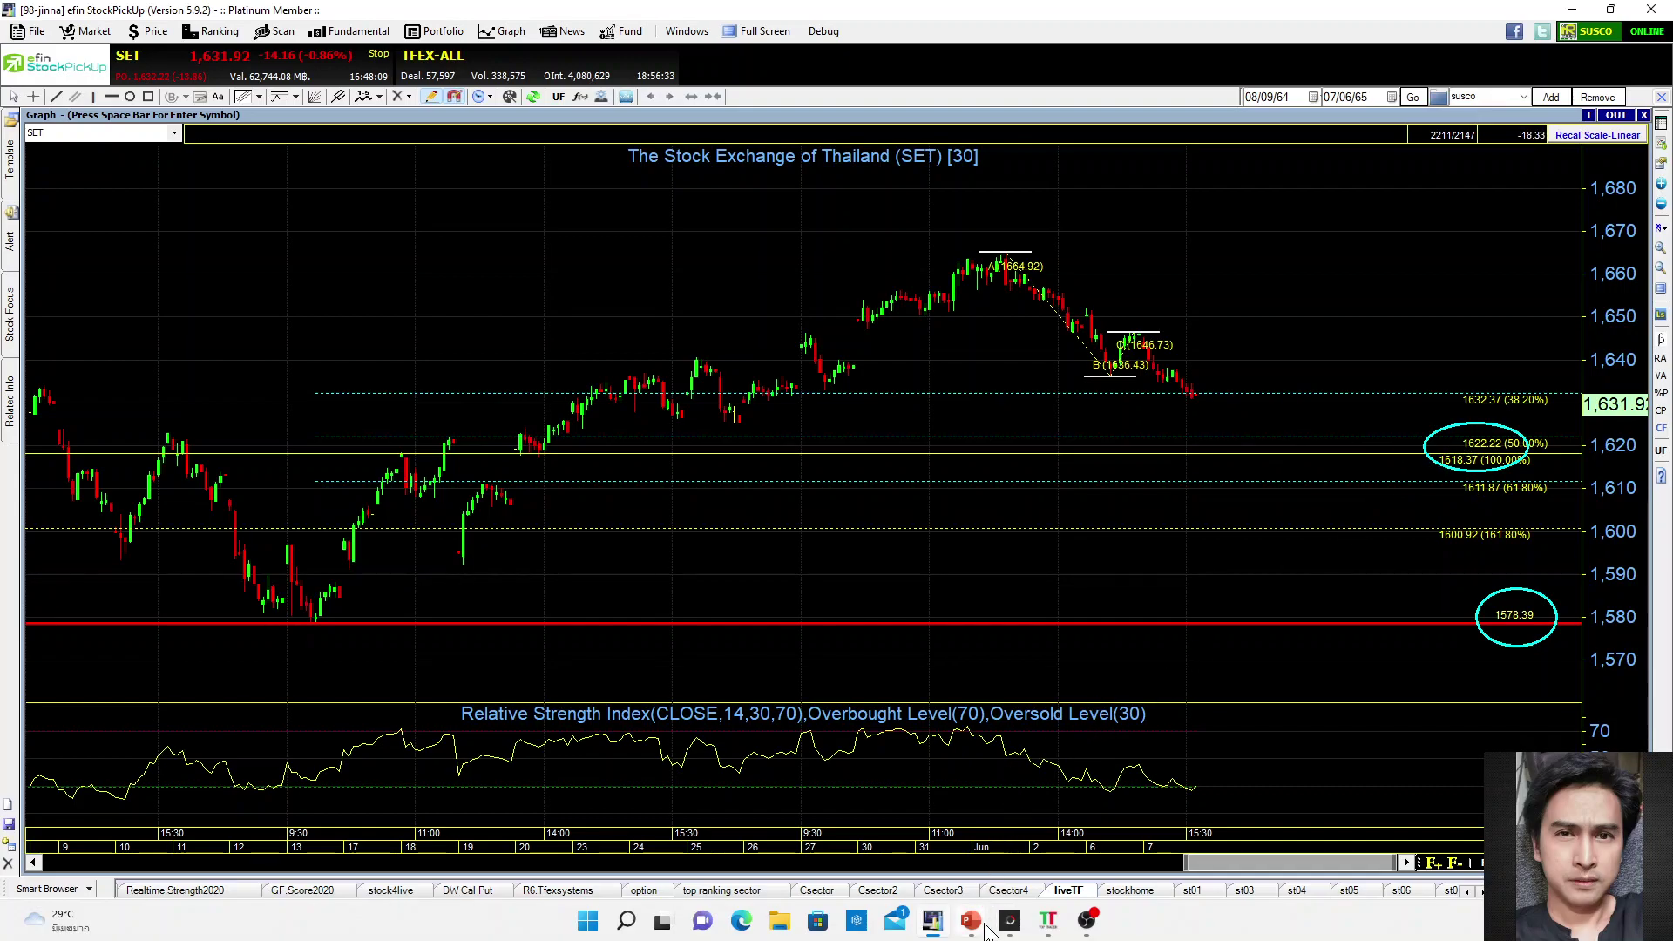
Review the SET support and resistance summary slide in PowerPoint, and switch to the Top Trader terminal.
{"action": "mouse_move", "coordinate": [980, 929]}
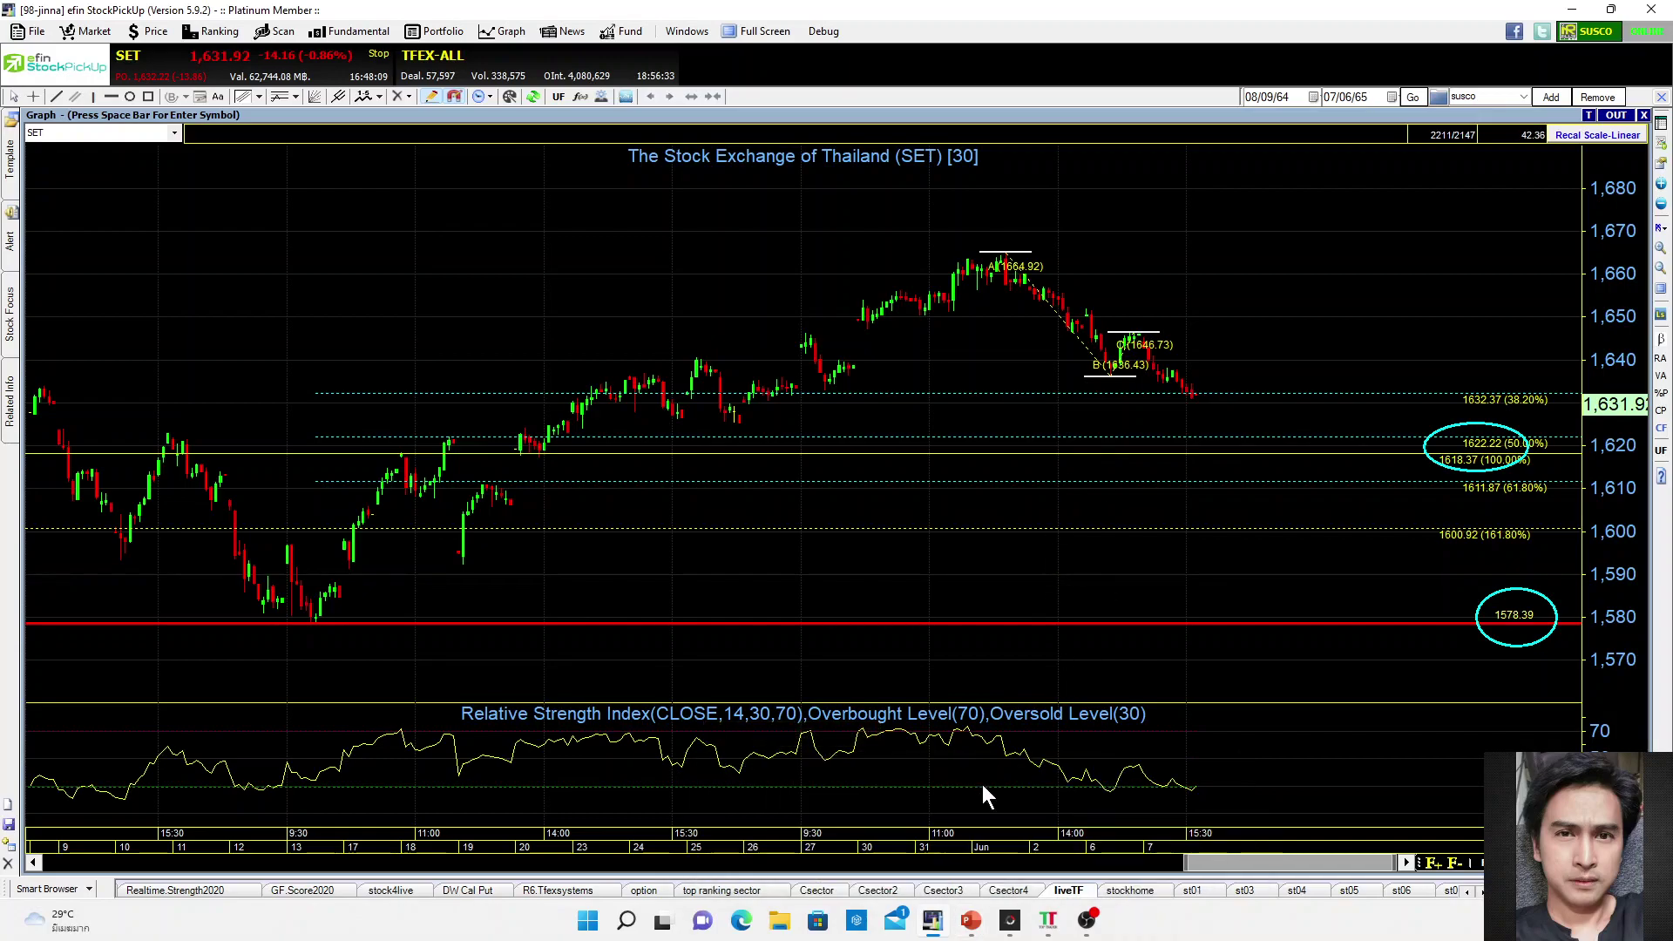
{"action": "left_click", "coordinate": [970, 877]}
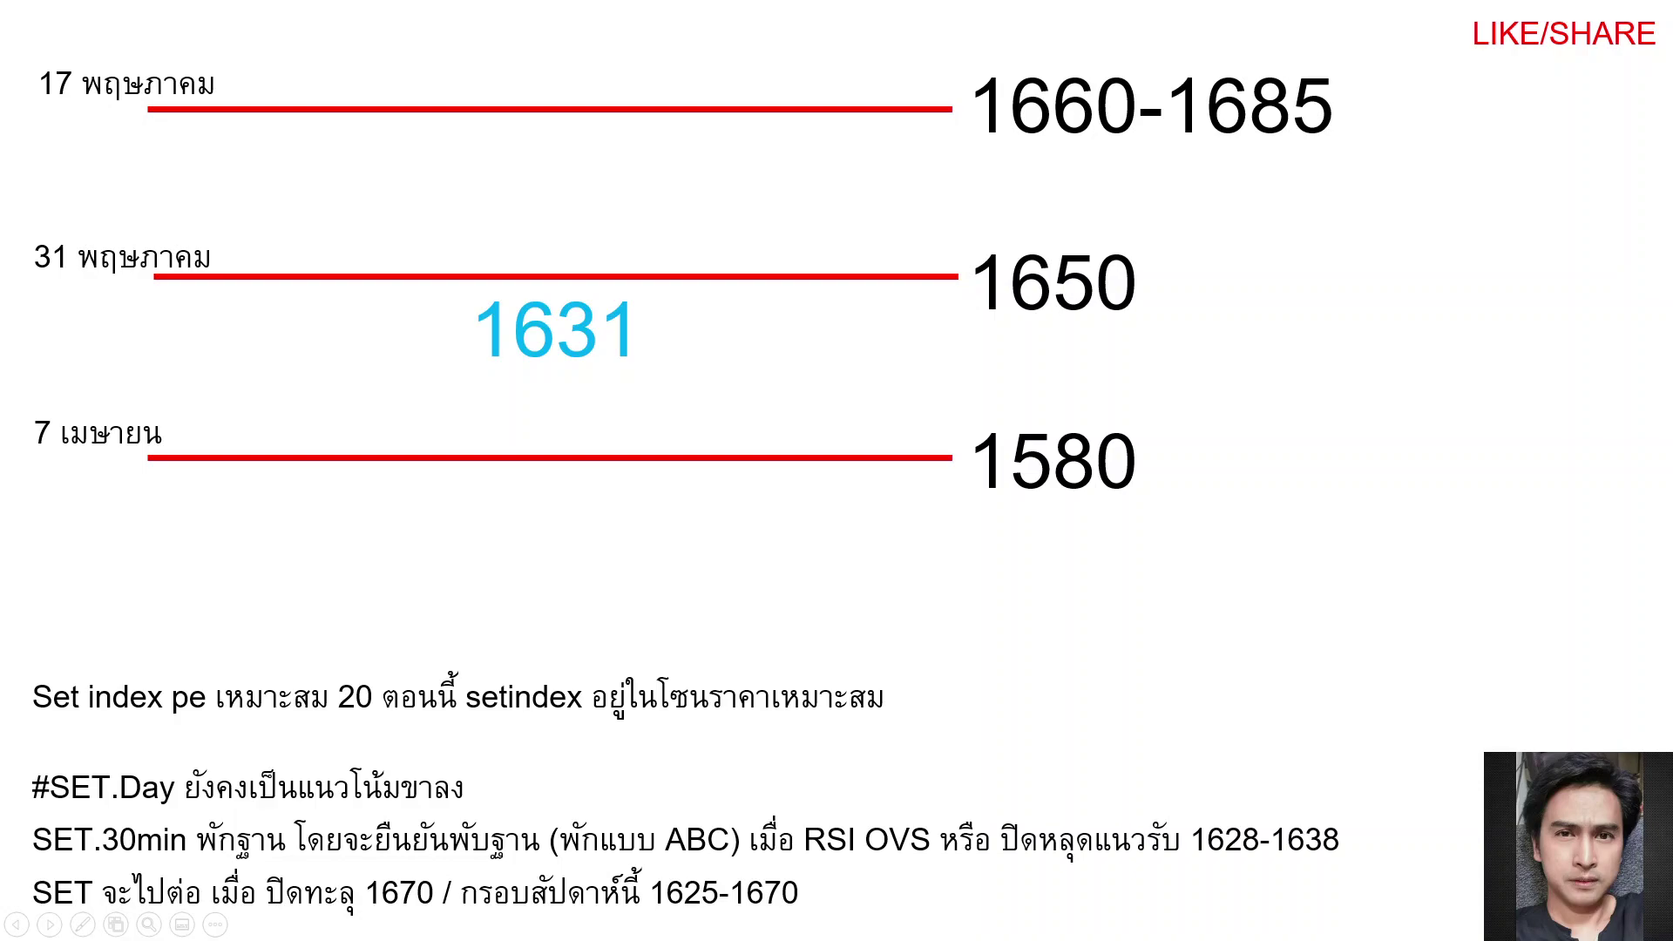
{"action": "key", "text": "alt+Tab"}
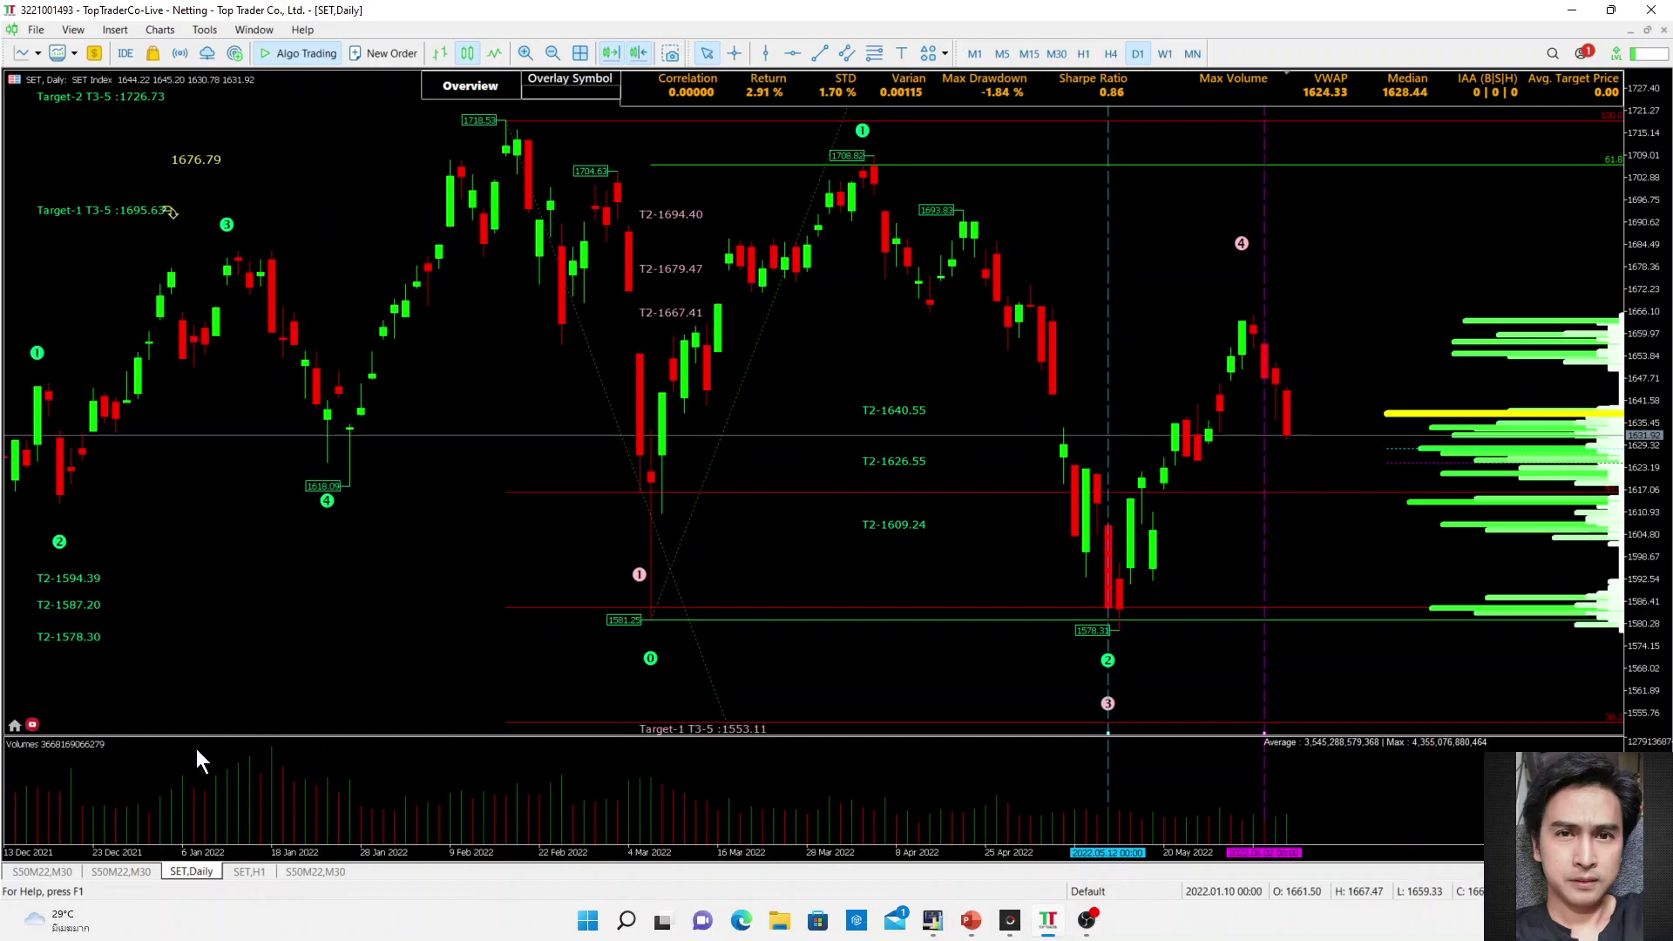
Open the money flow view on the SET H1 chart and set its filter to All Symbol.
{"action": "left_click", "coordinate": [250, 873]}
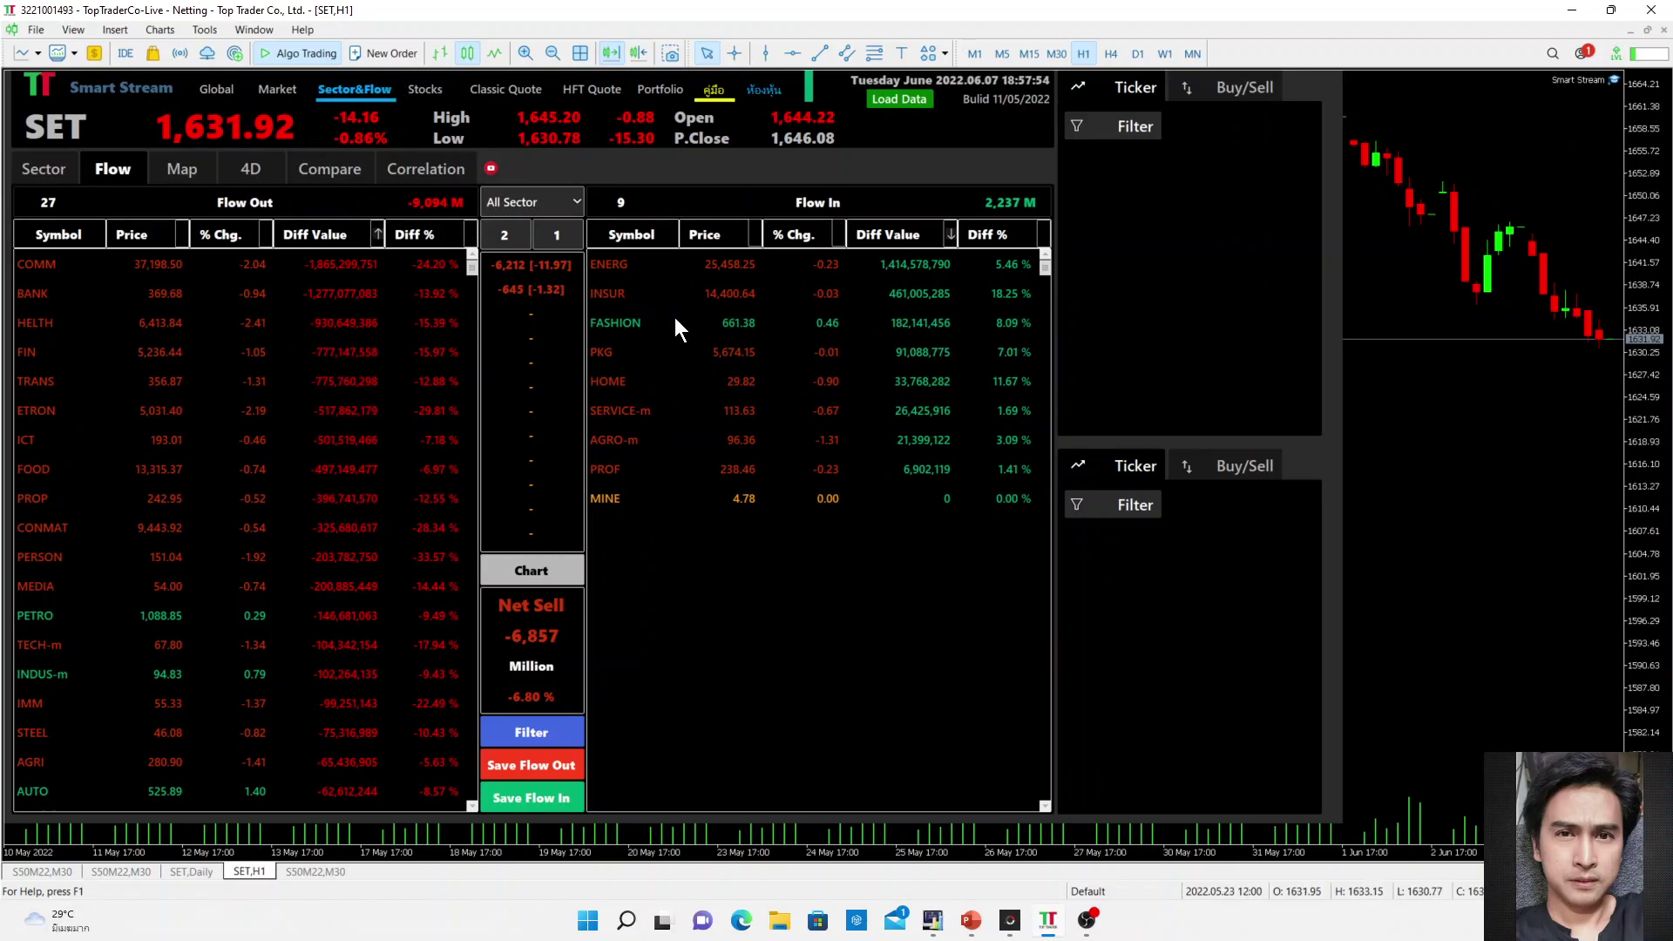
{"action": "left_click", "coordinate": [571, 204]}
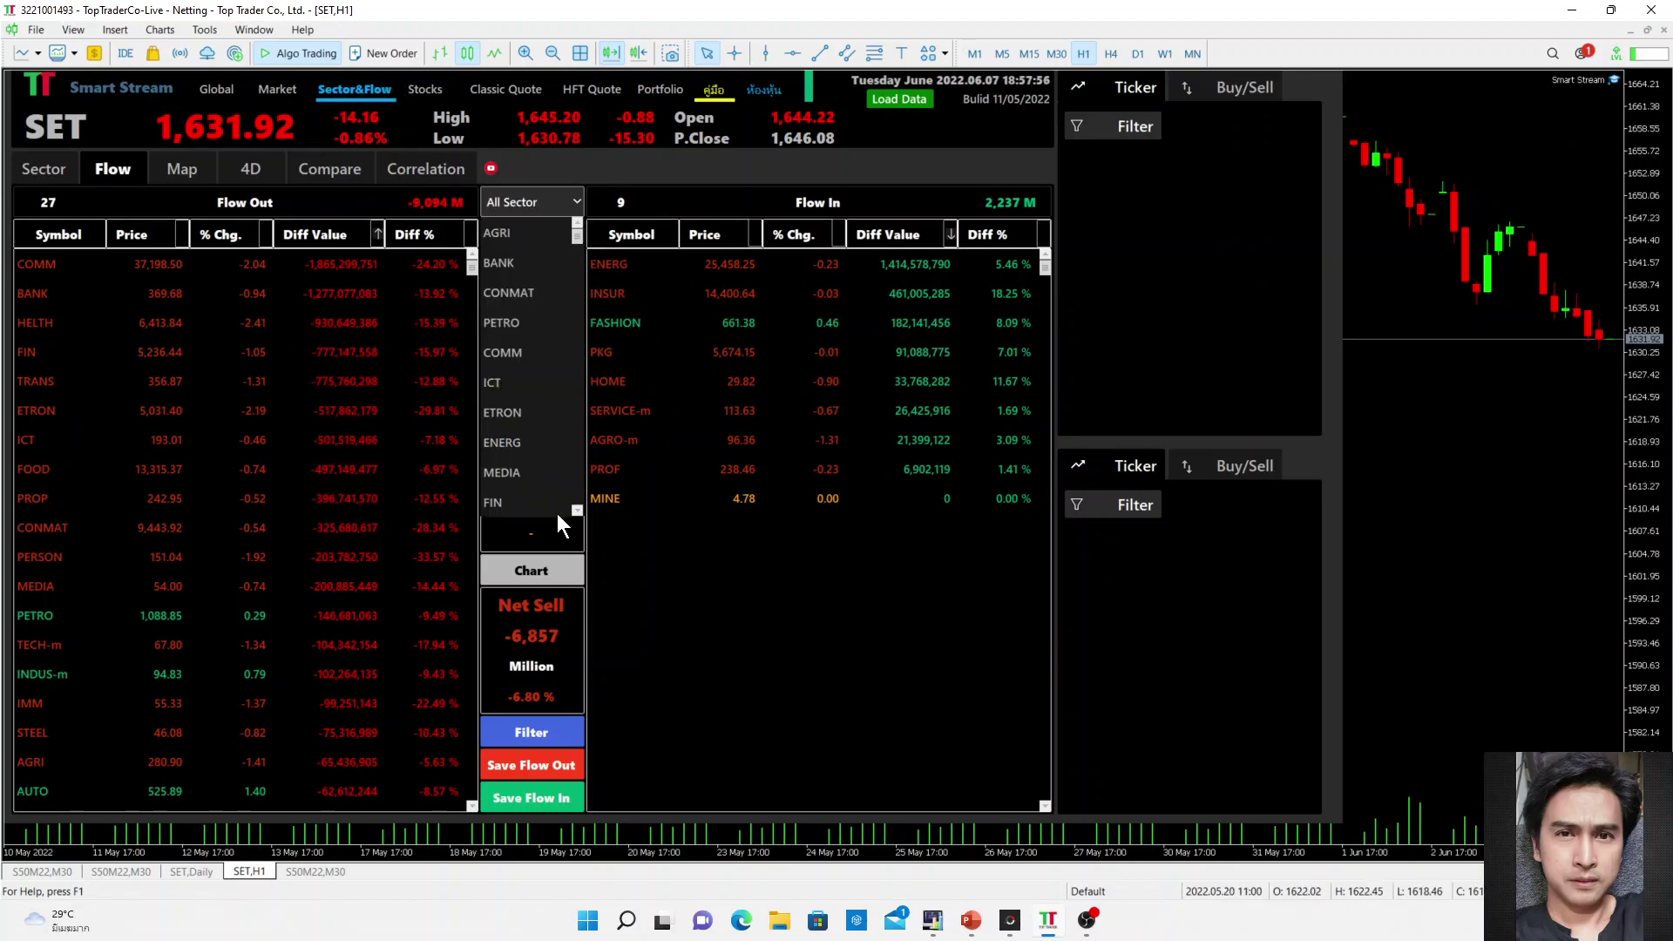
{"action": "left_click", "coordinate": [578, 511]}
{"action": "left_click", "coordinate": [577, 511]}
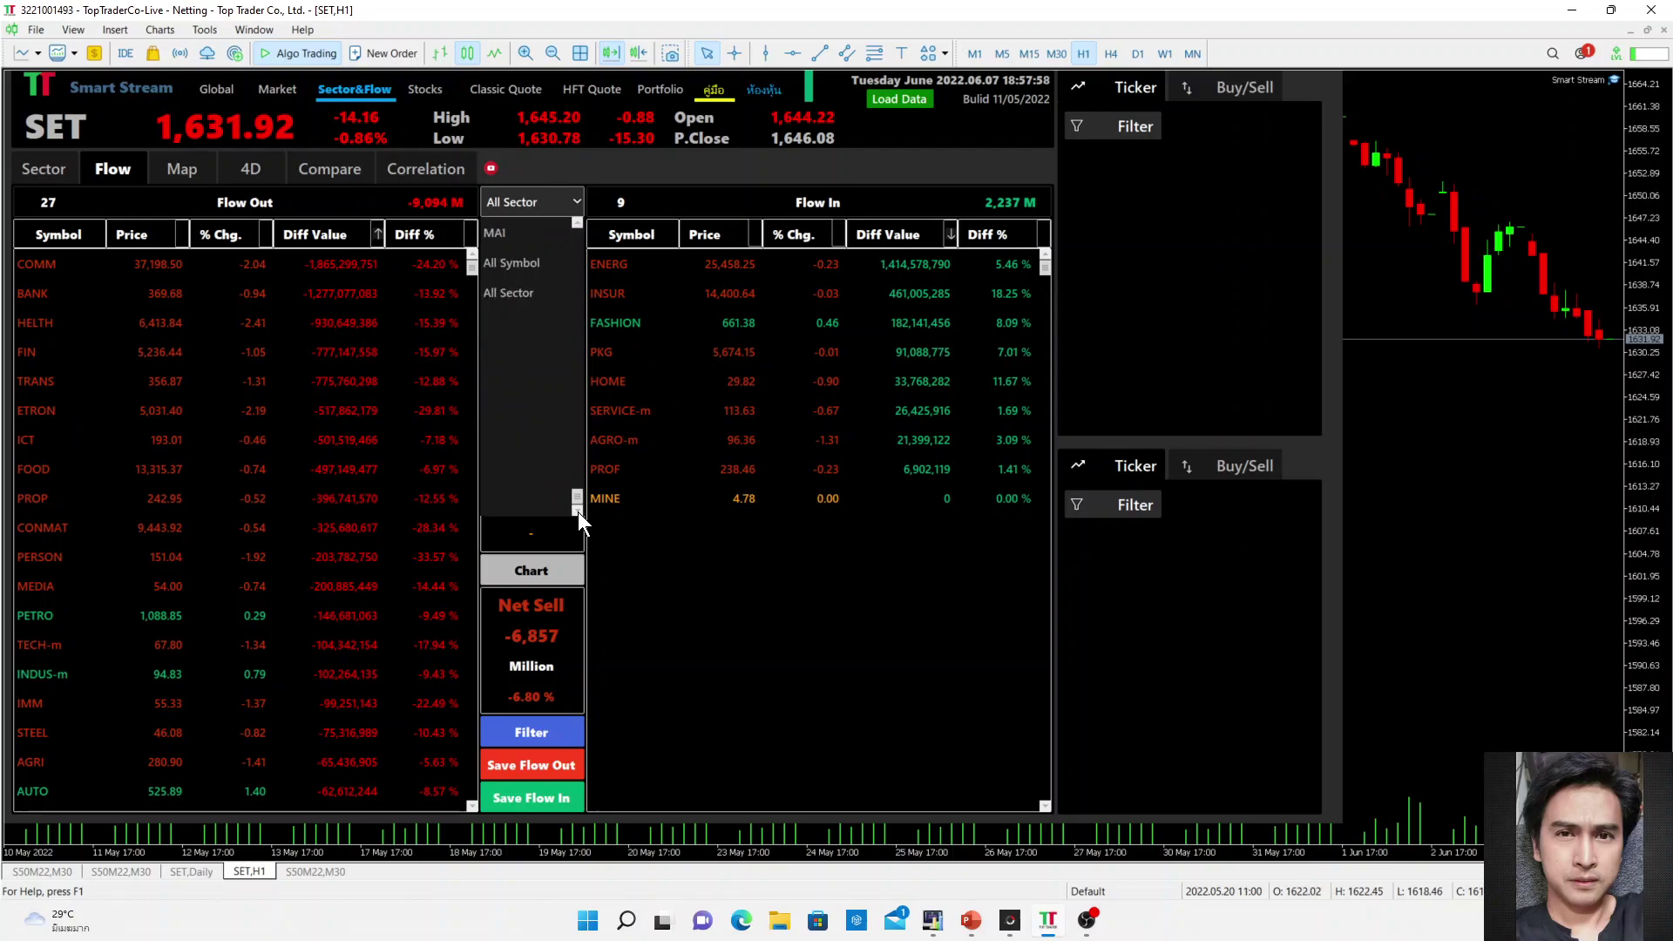
{"action": "left_click", "coordinate": [516, 260]}
{"action": "type", "text": "2"}
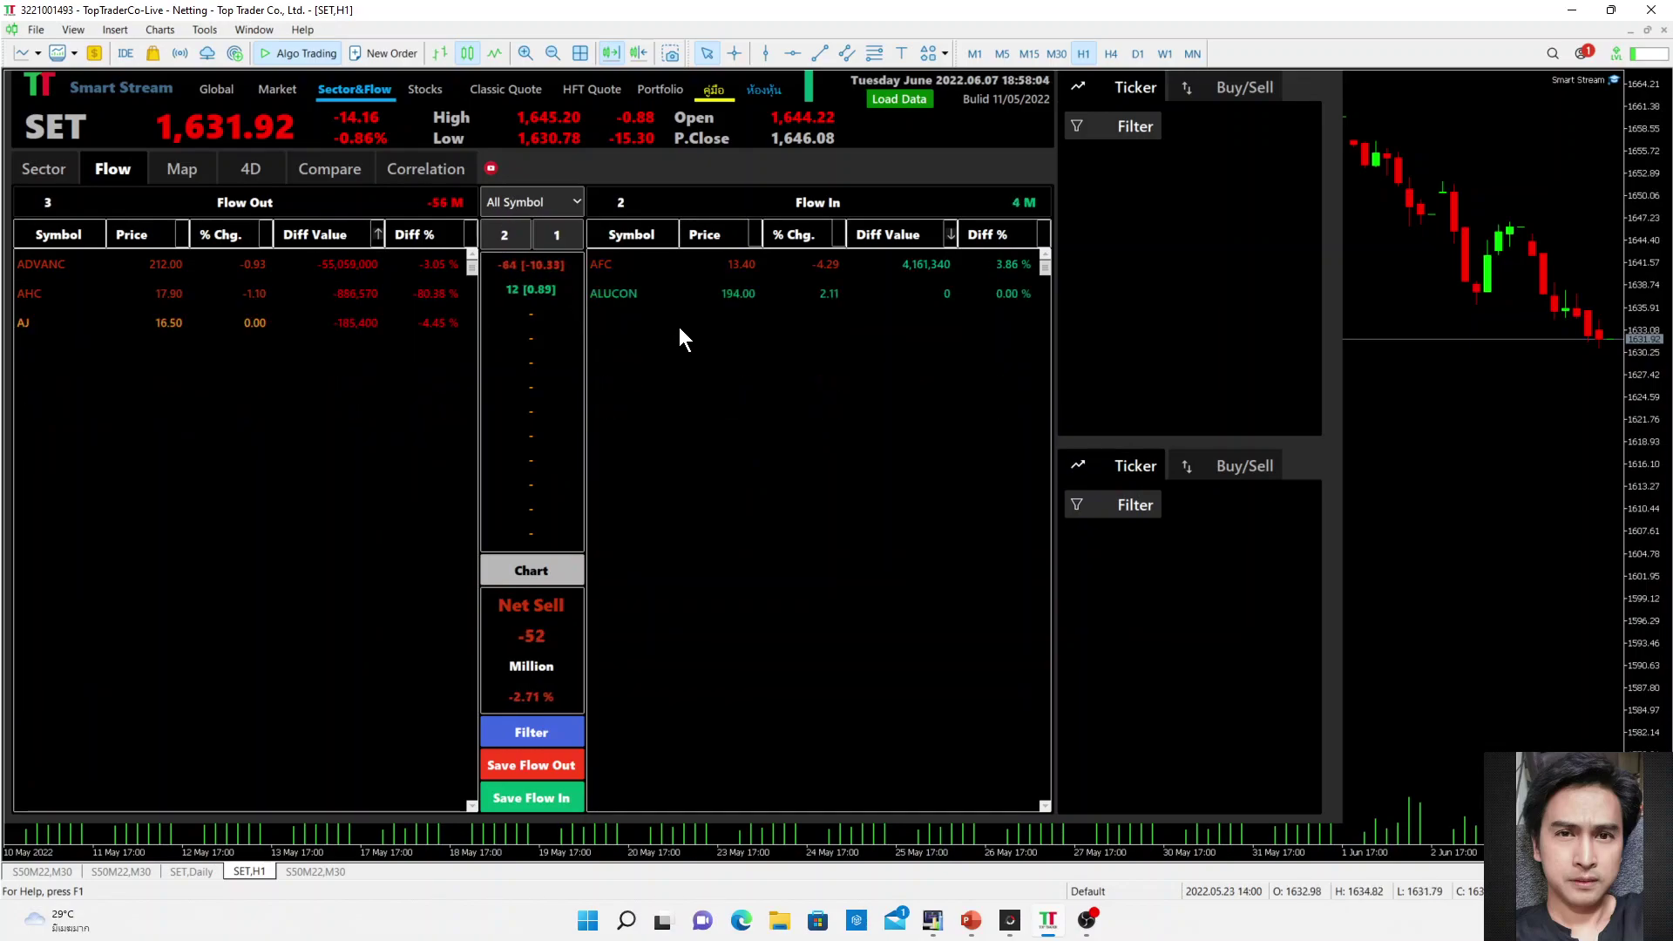
Show the three S50M22 30-minute charts side by side and trace the 7 June decline on the latest one with the crosshair.
{"action": "left_click", "coordinate": [1631, 31]}
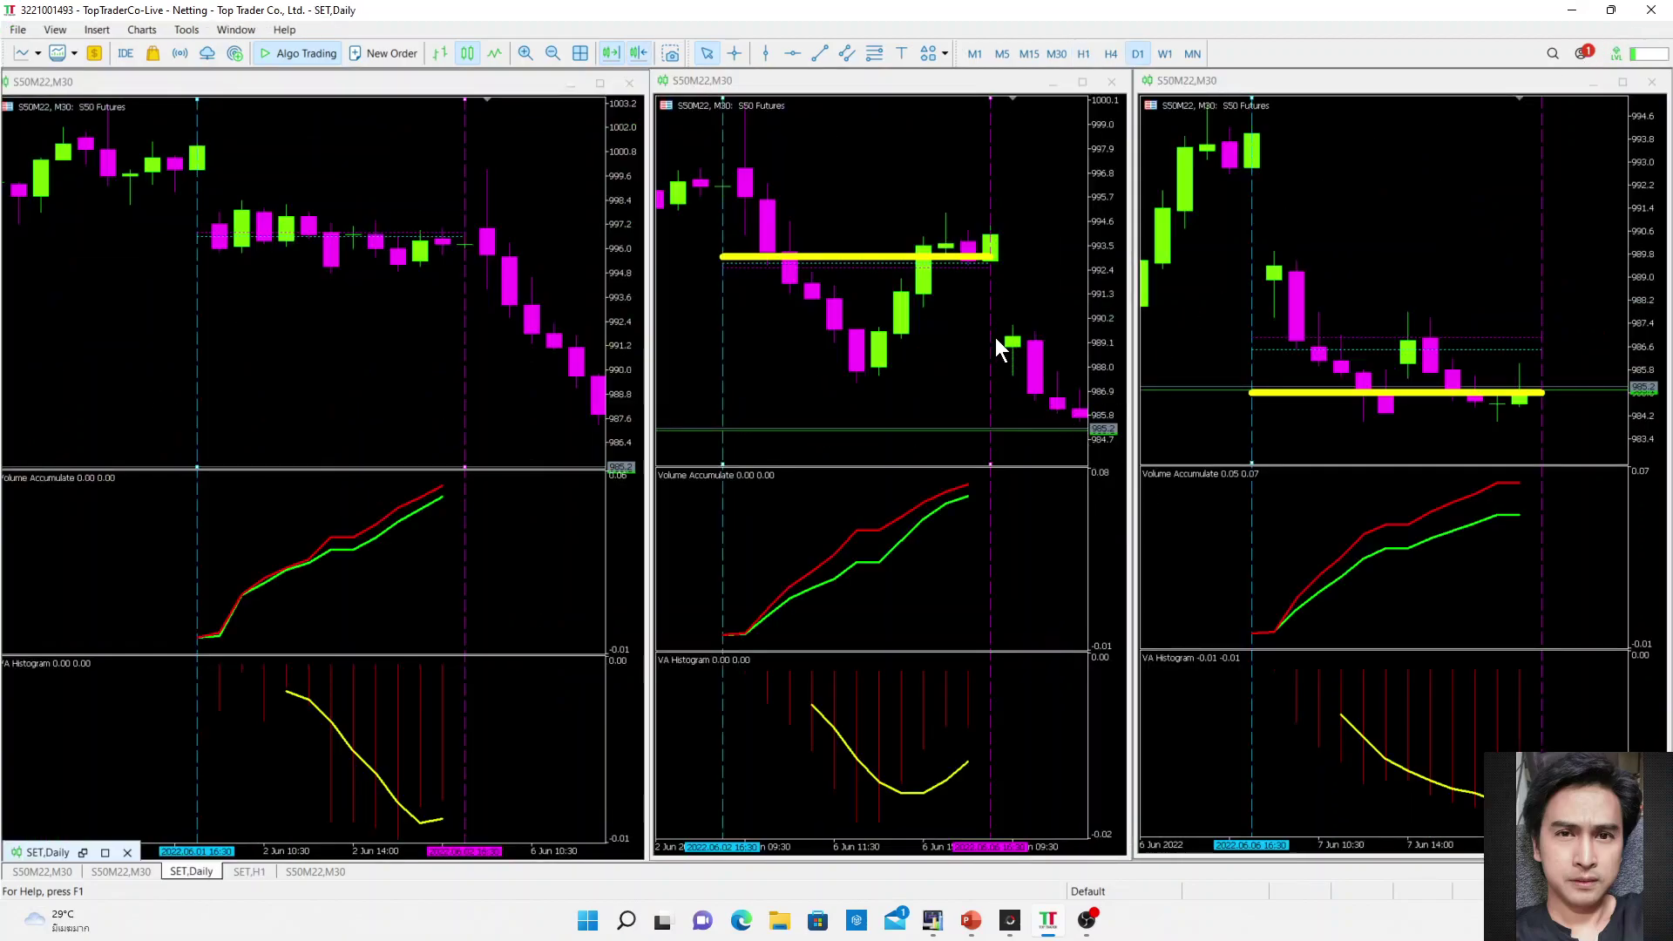
{"action": "left_click_drag", "start_coordinate": [399, 262], "coordinate": [279, 327]}
{"action": "scroll", "coordinate": [277, 327], "scroll_direction": "down", "scroll_amount": 3}
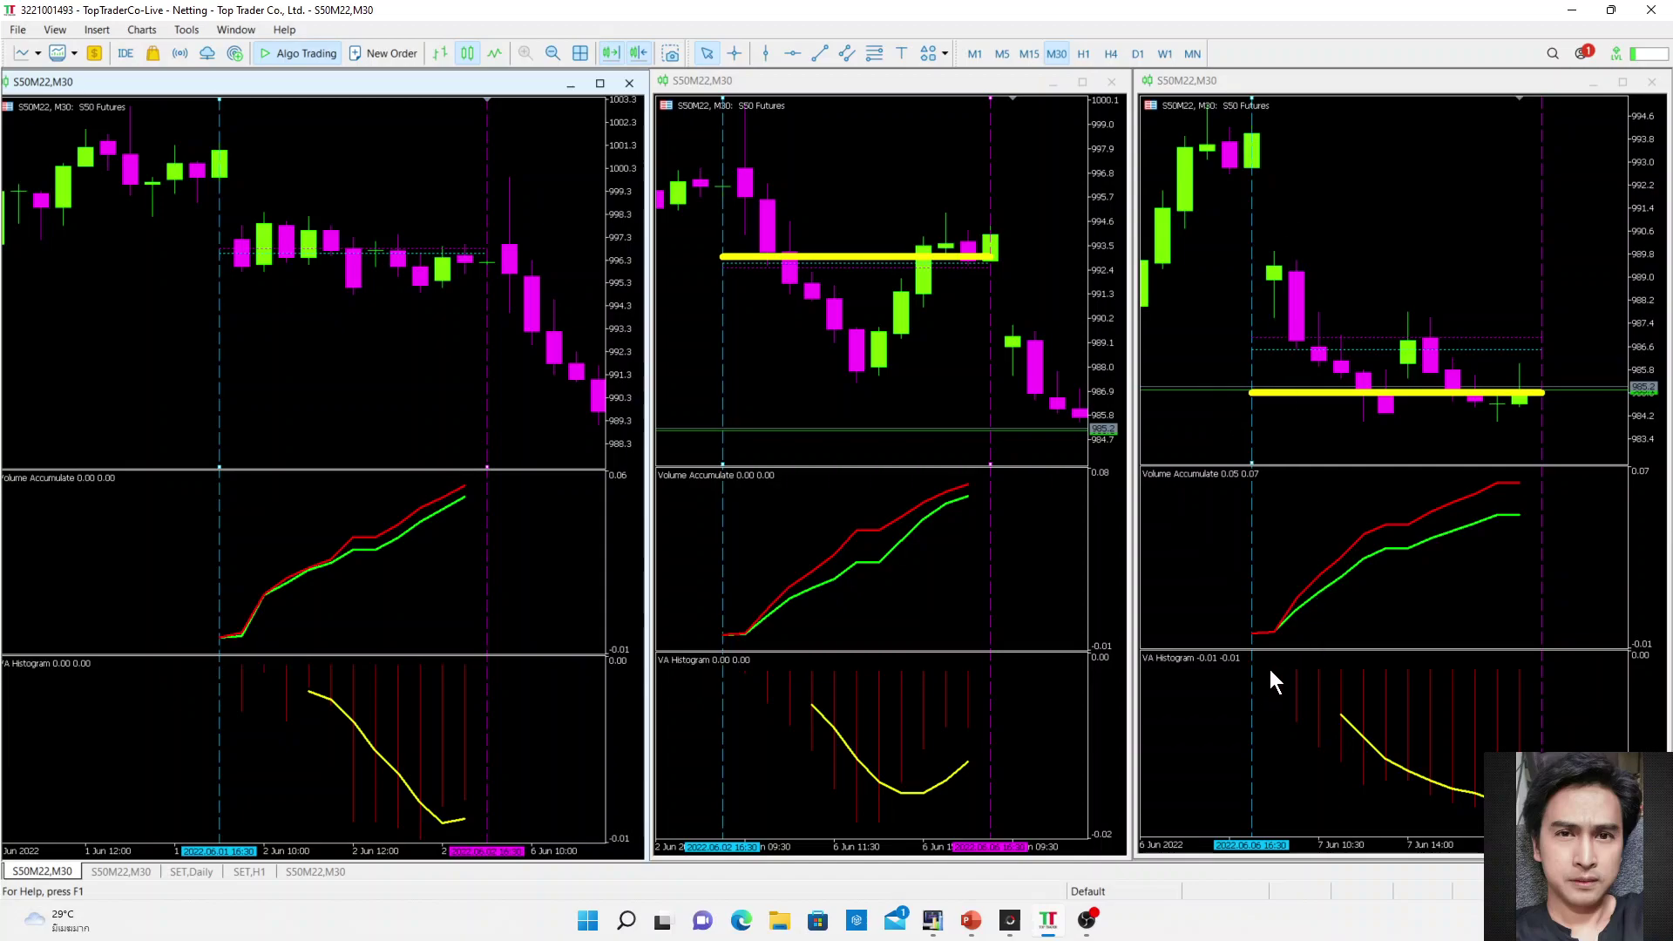
{"action": "left_click", "coordinate": [739, 52]}
{"action": "left_click", "coordinate": [1278, 201]}
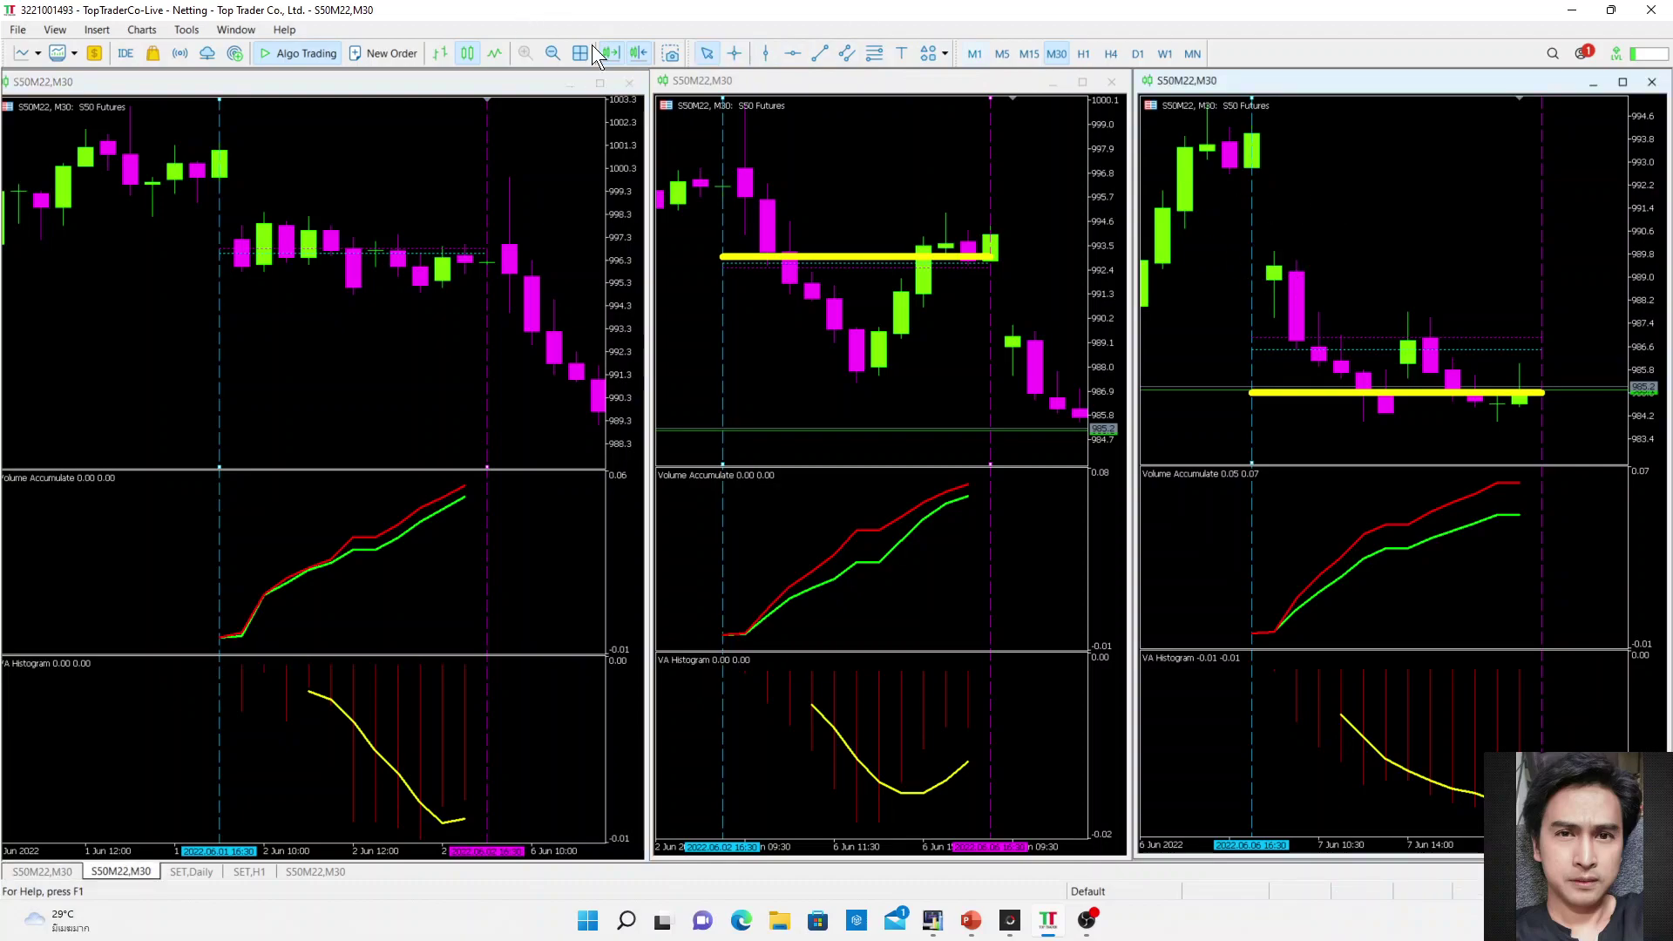
{"action": "left_click", "coordinate": [737, 55]}
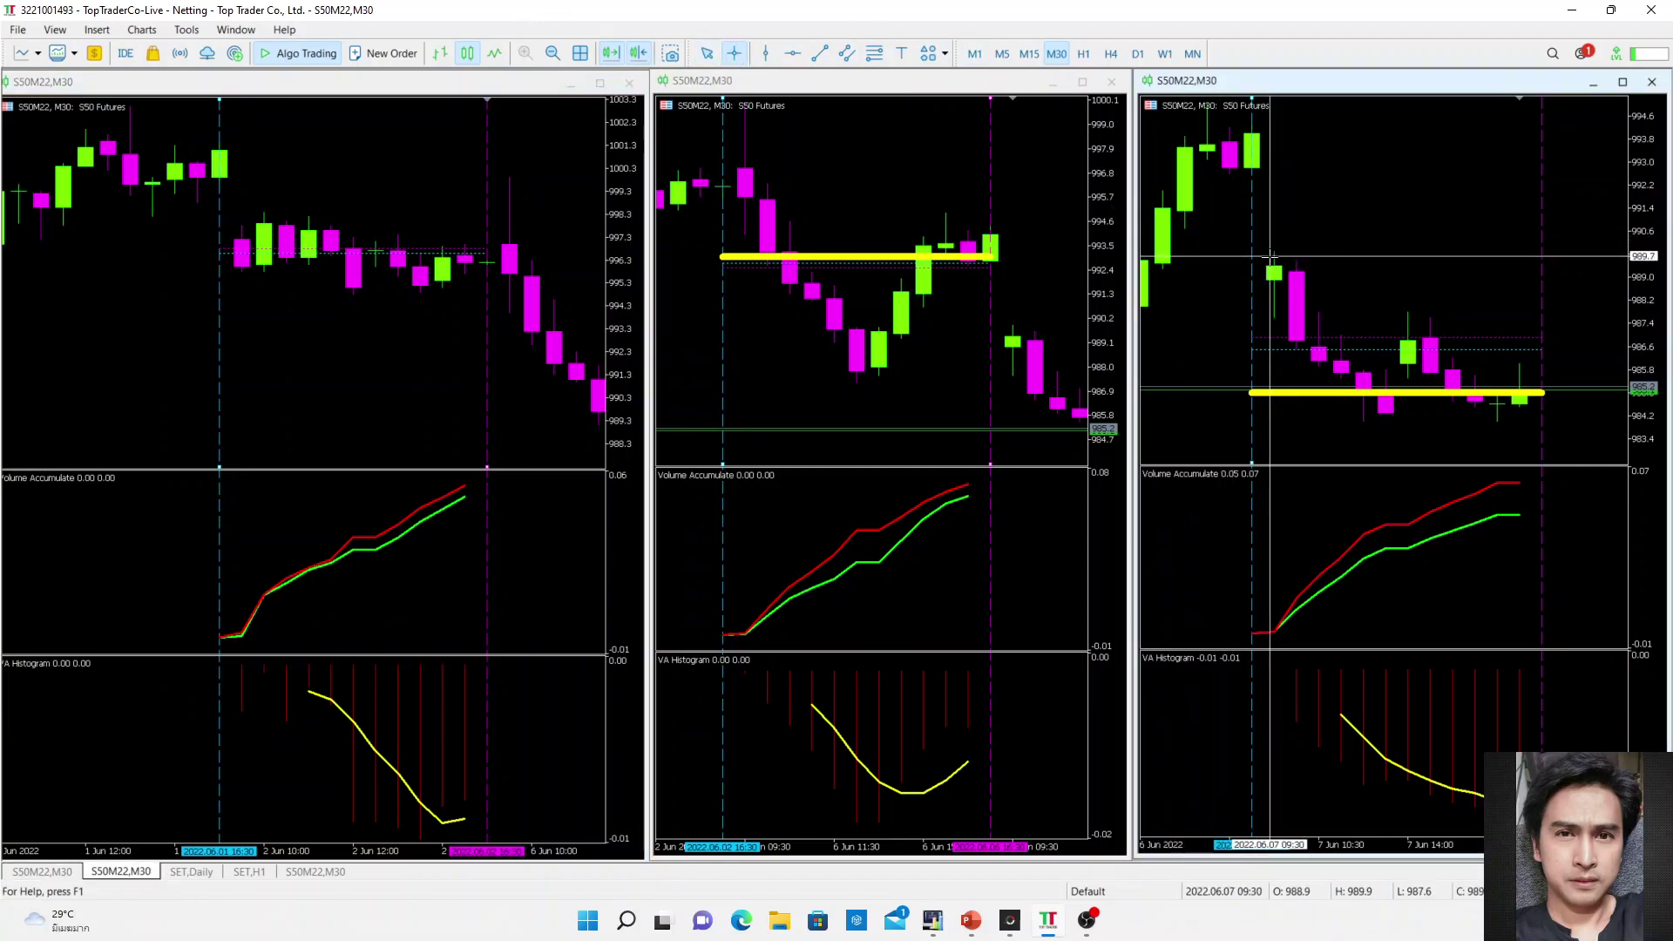
{"action": "left_click_drag", "start_coordinate": [1276, 271], "coordinate": [1442, 422]}
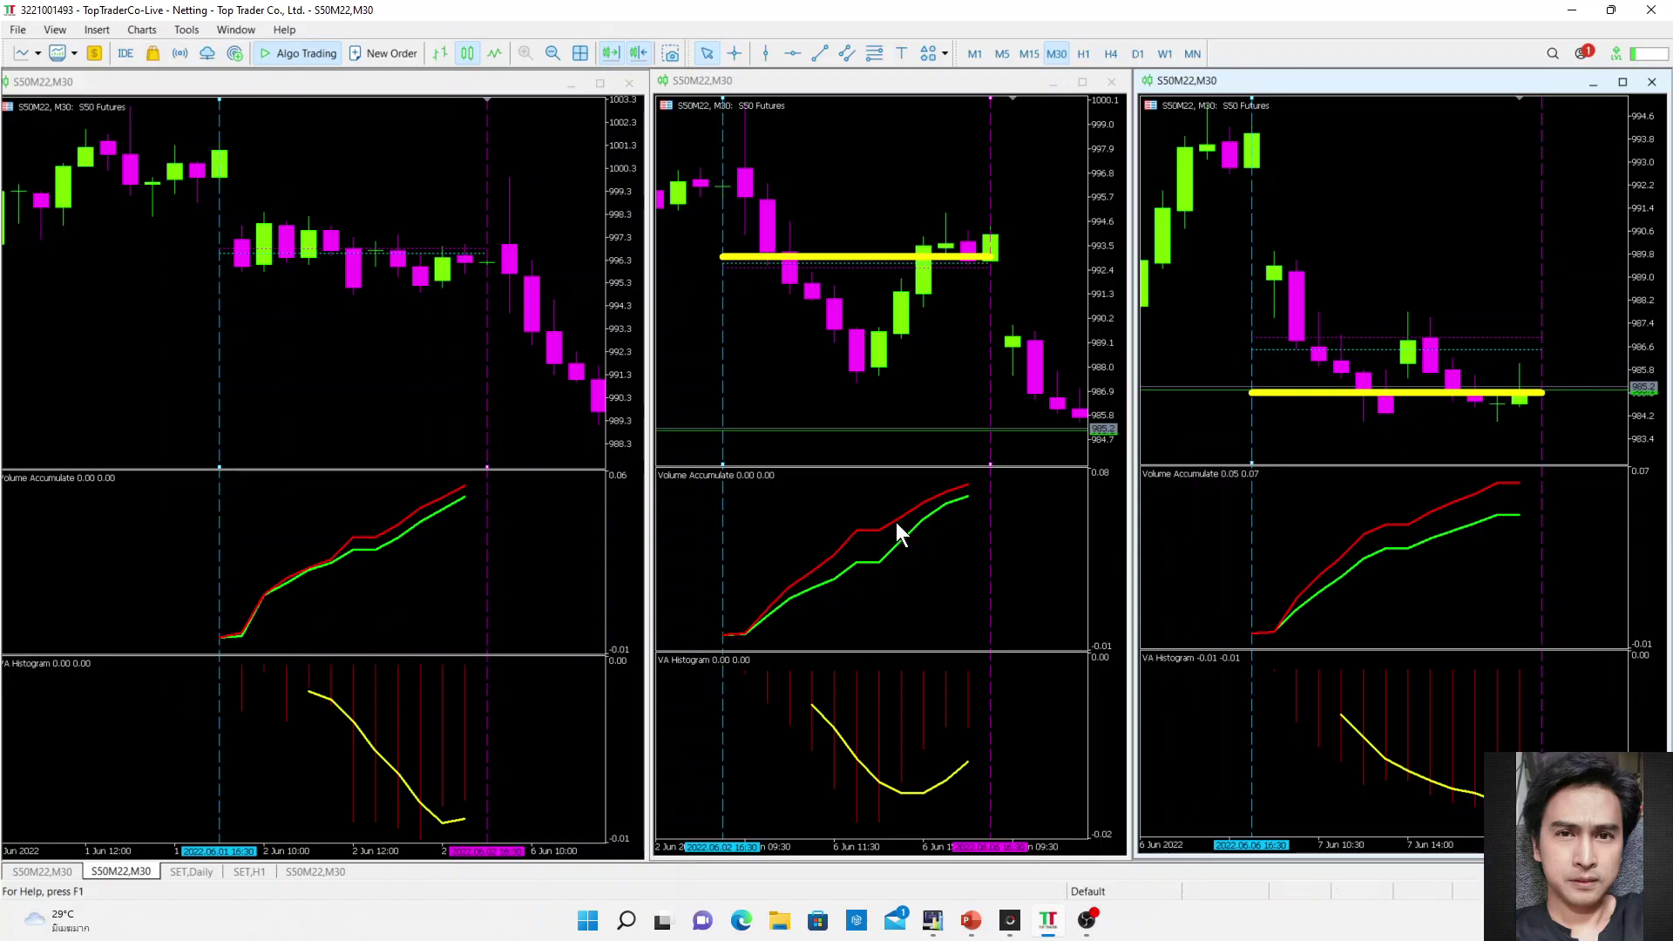
Return to the SET H1 money flow view to review flow in and flow out for all symbols.
{"action": "right_click", "coordinate": [763, 385]}
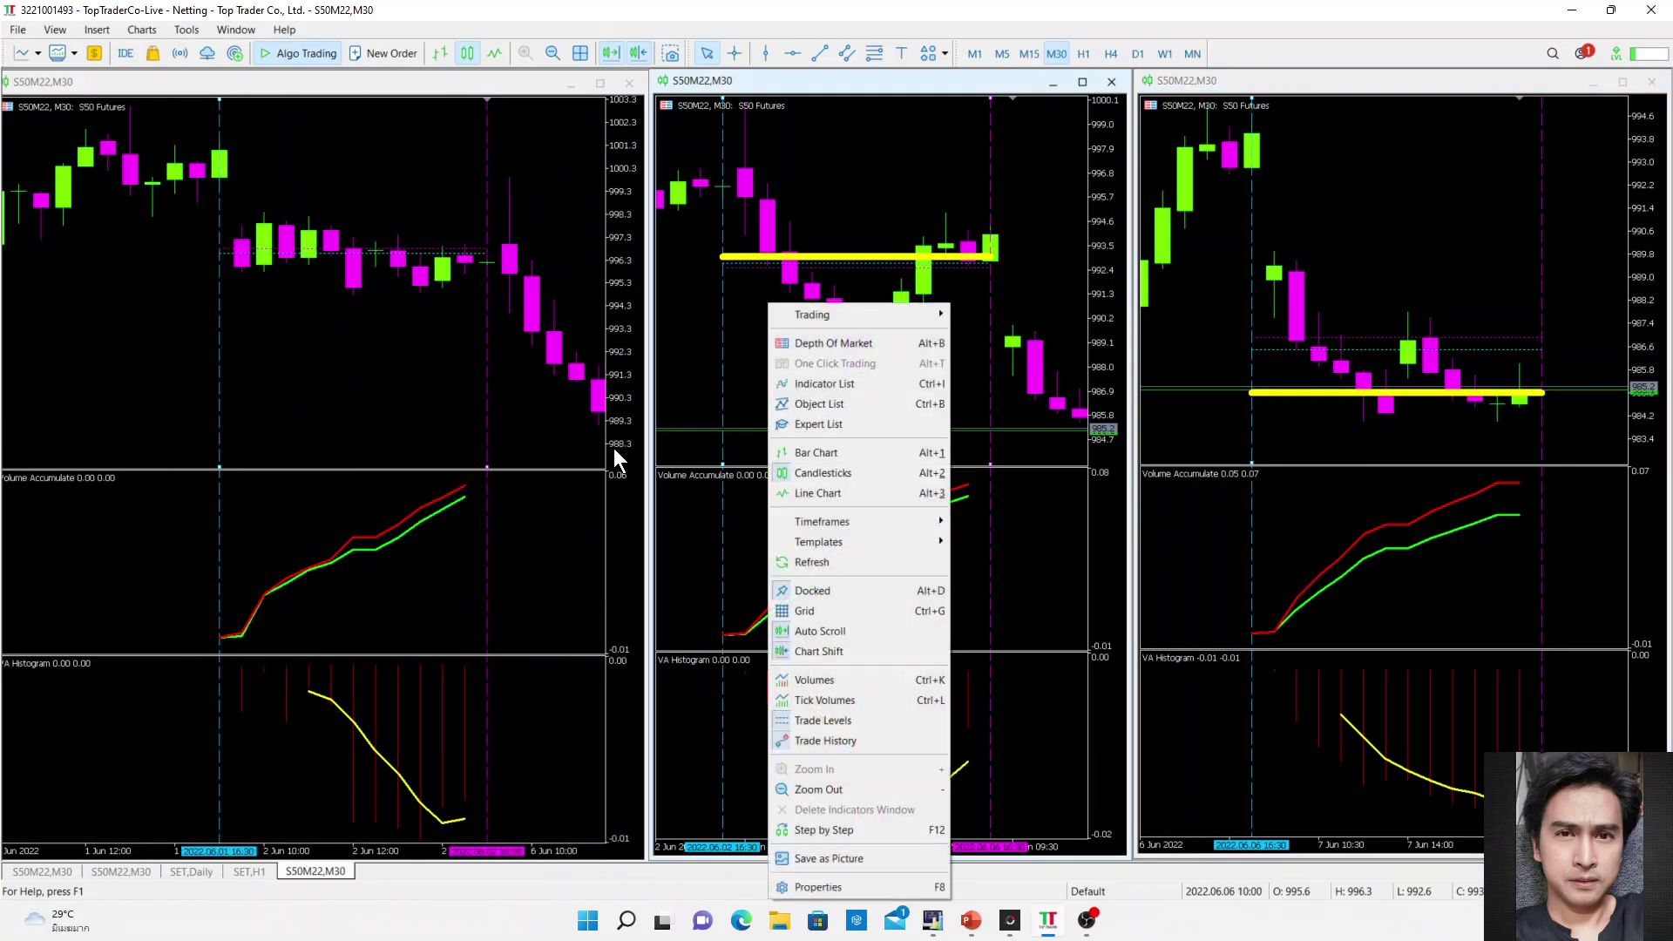
{"action": "left_click", "coordinate": [243, 870]}
{"action": "left_click", "coordinate": [242, 871]}
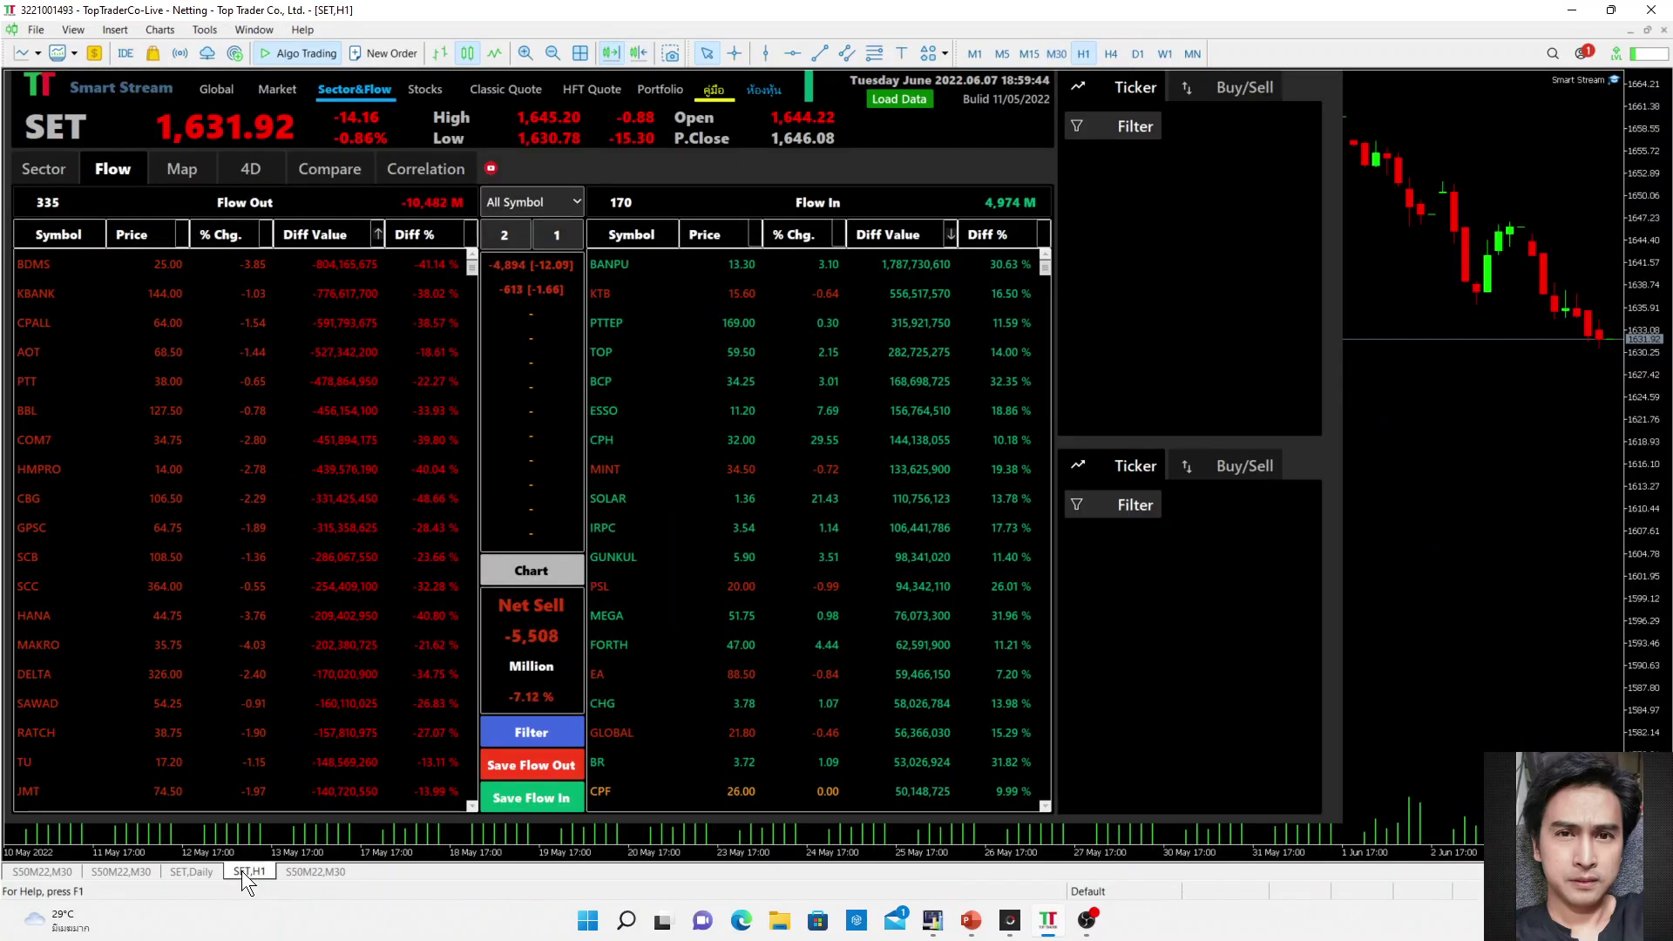